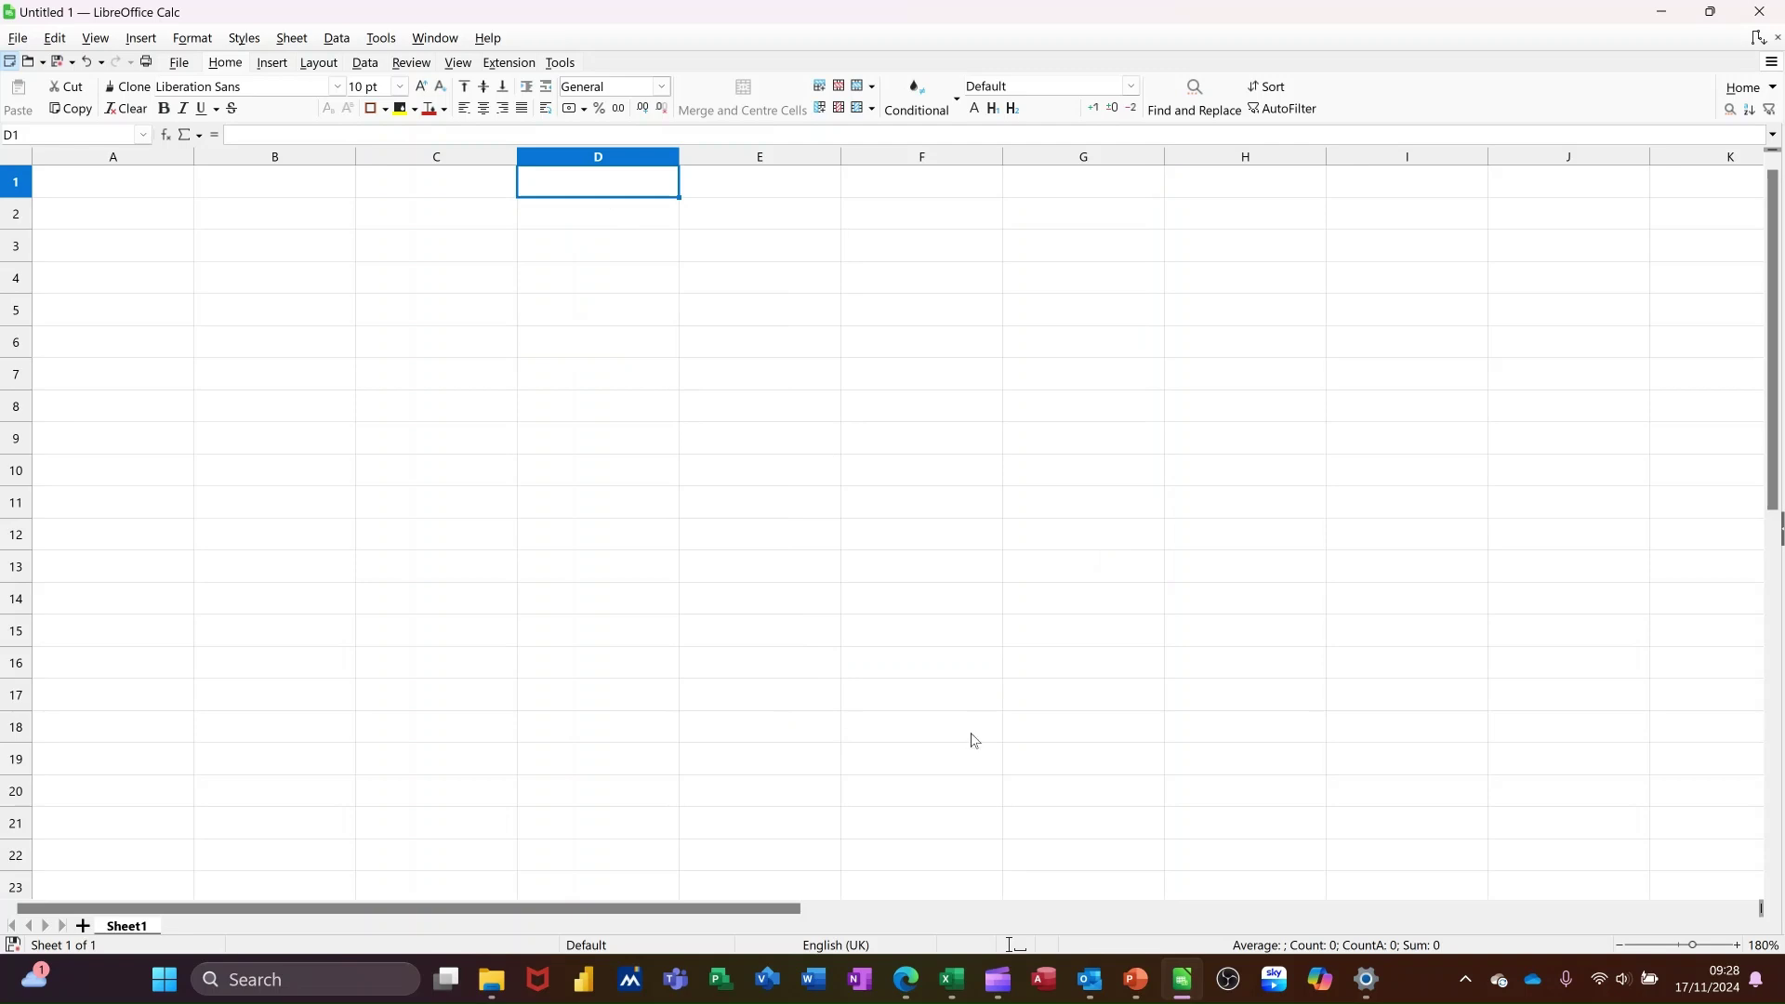
Enter 1 in D1 and autofill it down to D10 to count 1 through 10
text(1)
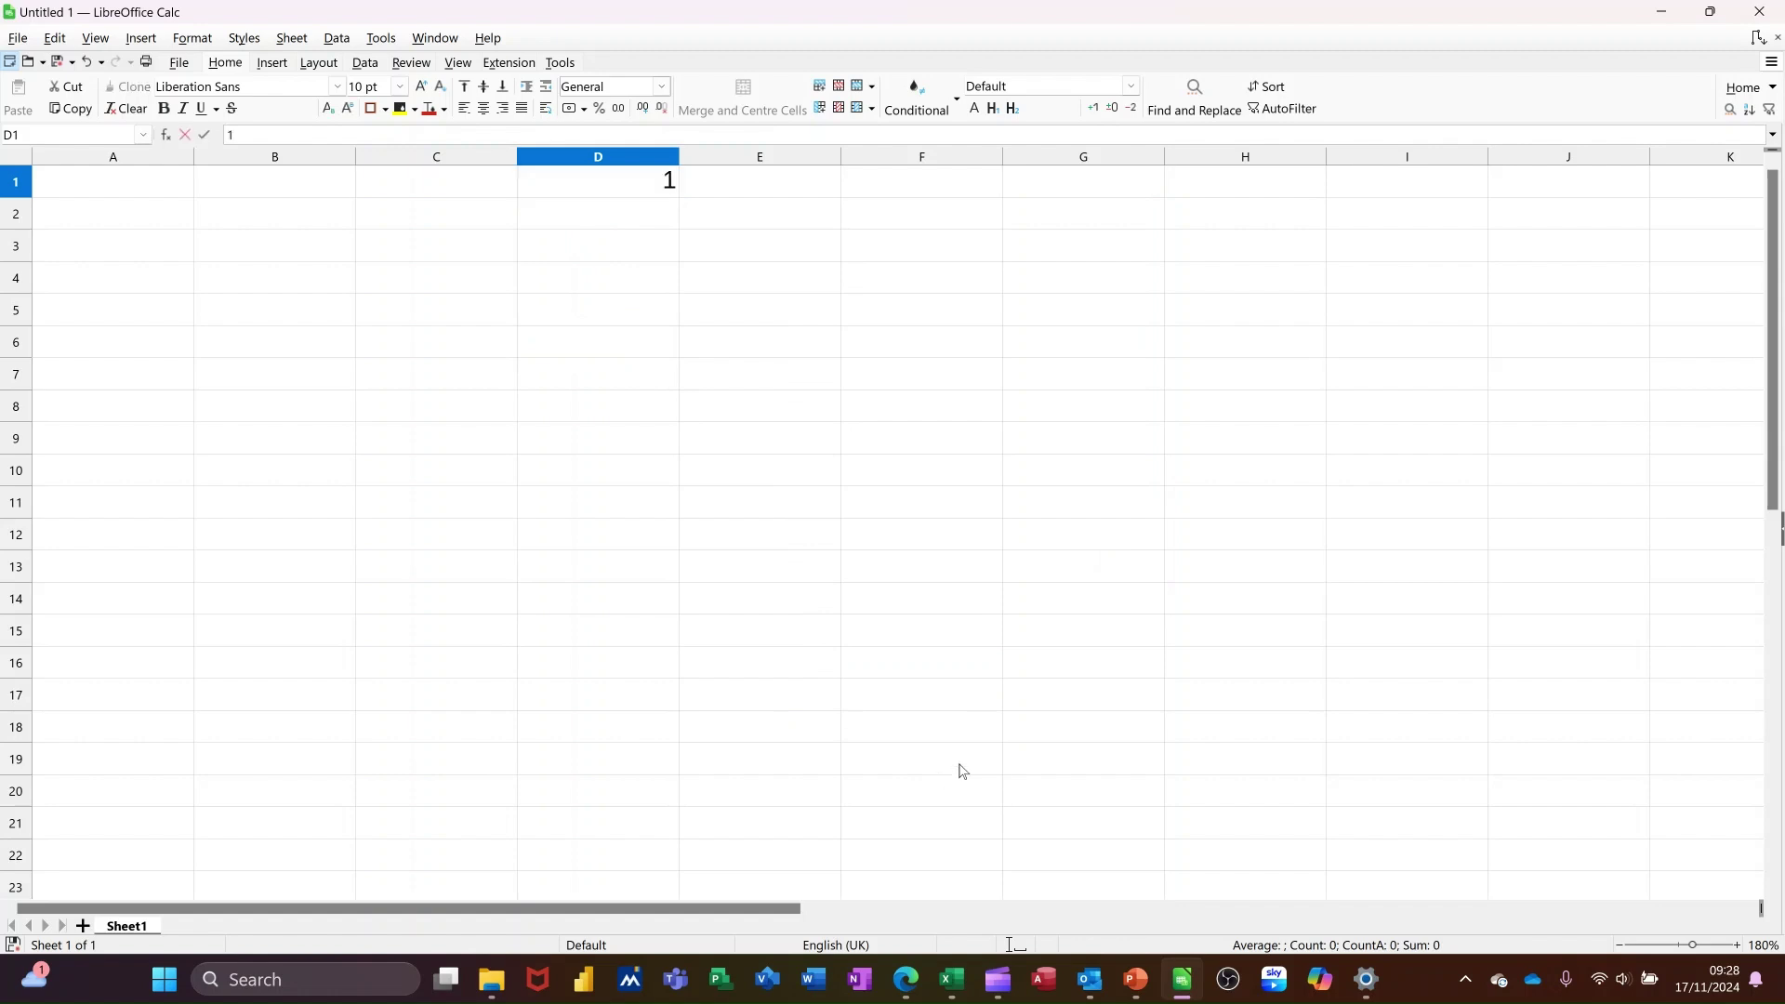
click(618, 249)
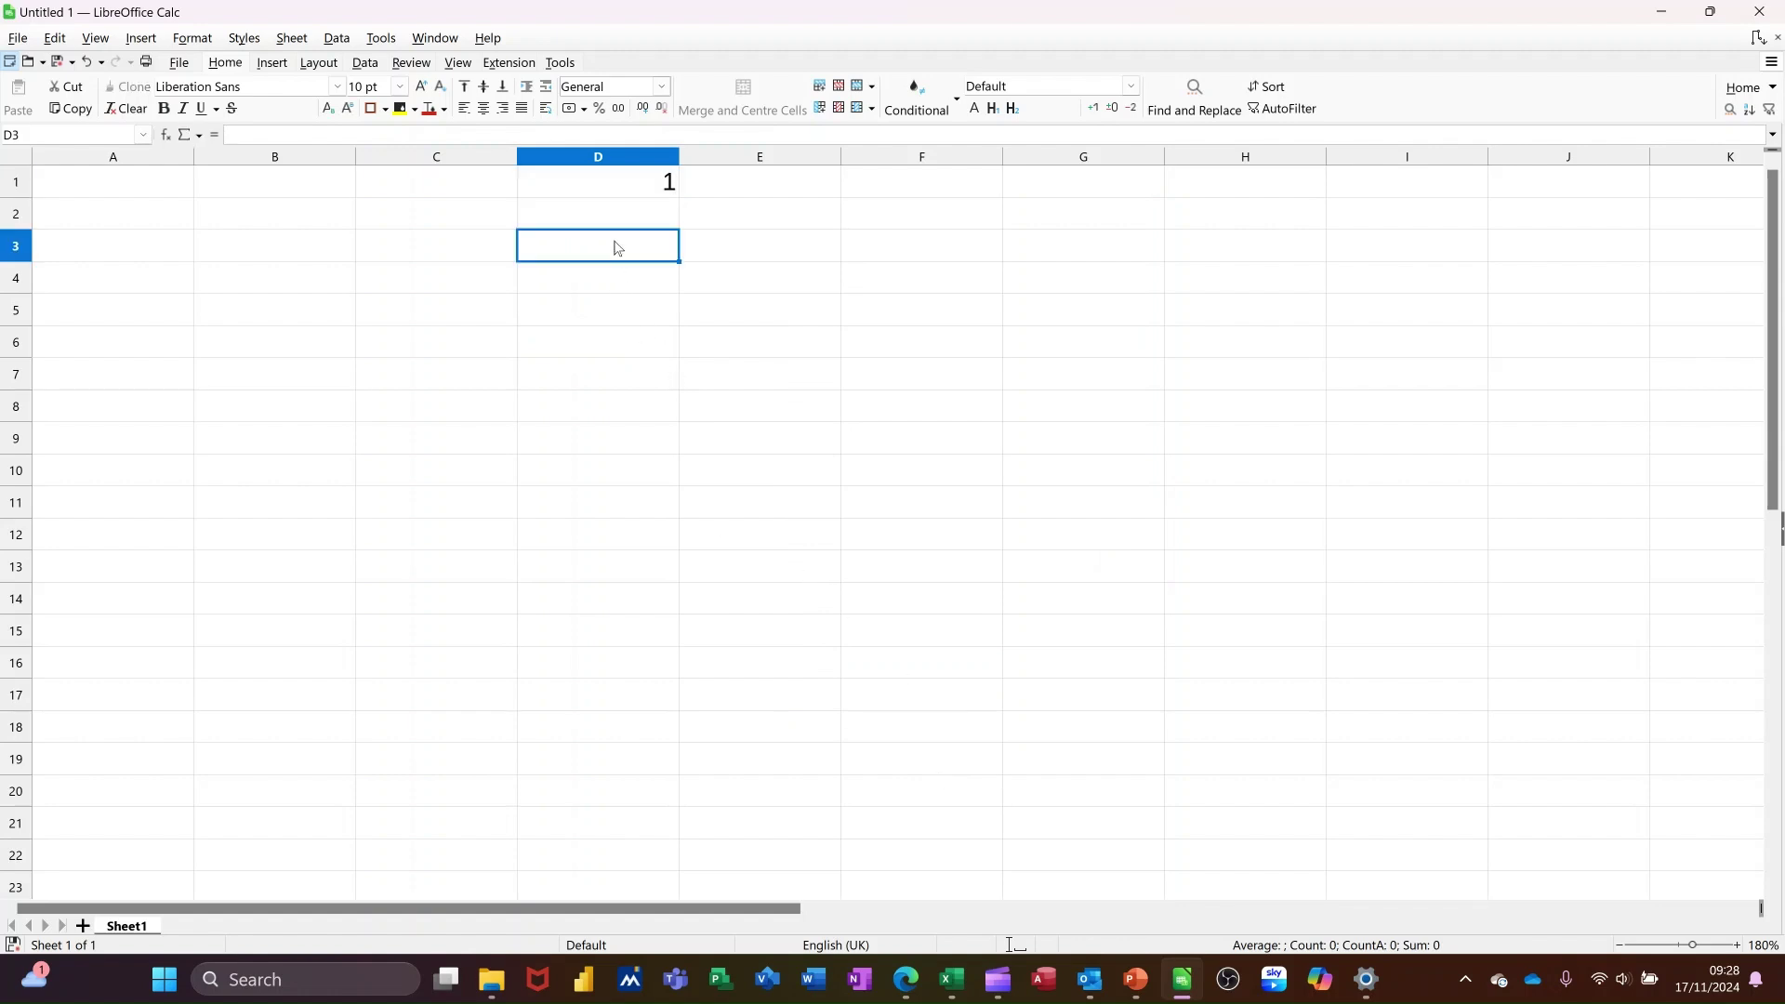
click(611, 186)
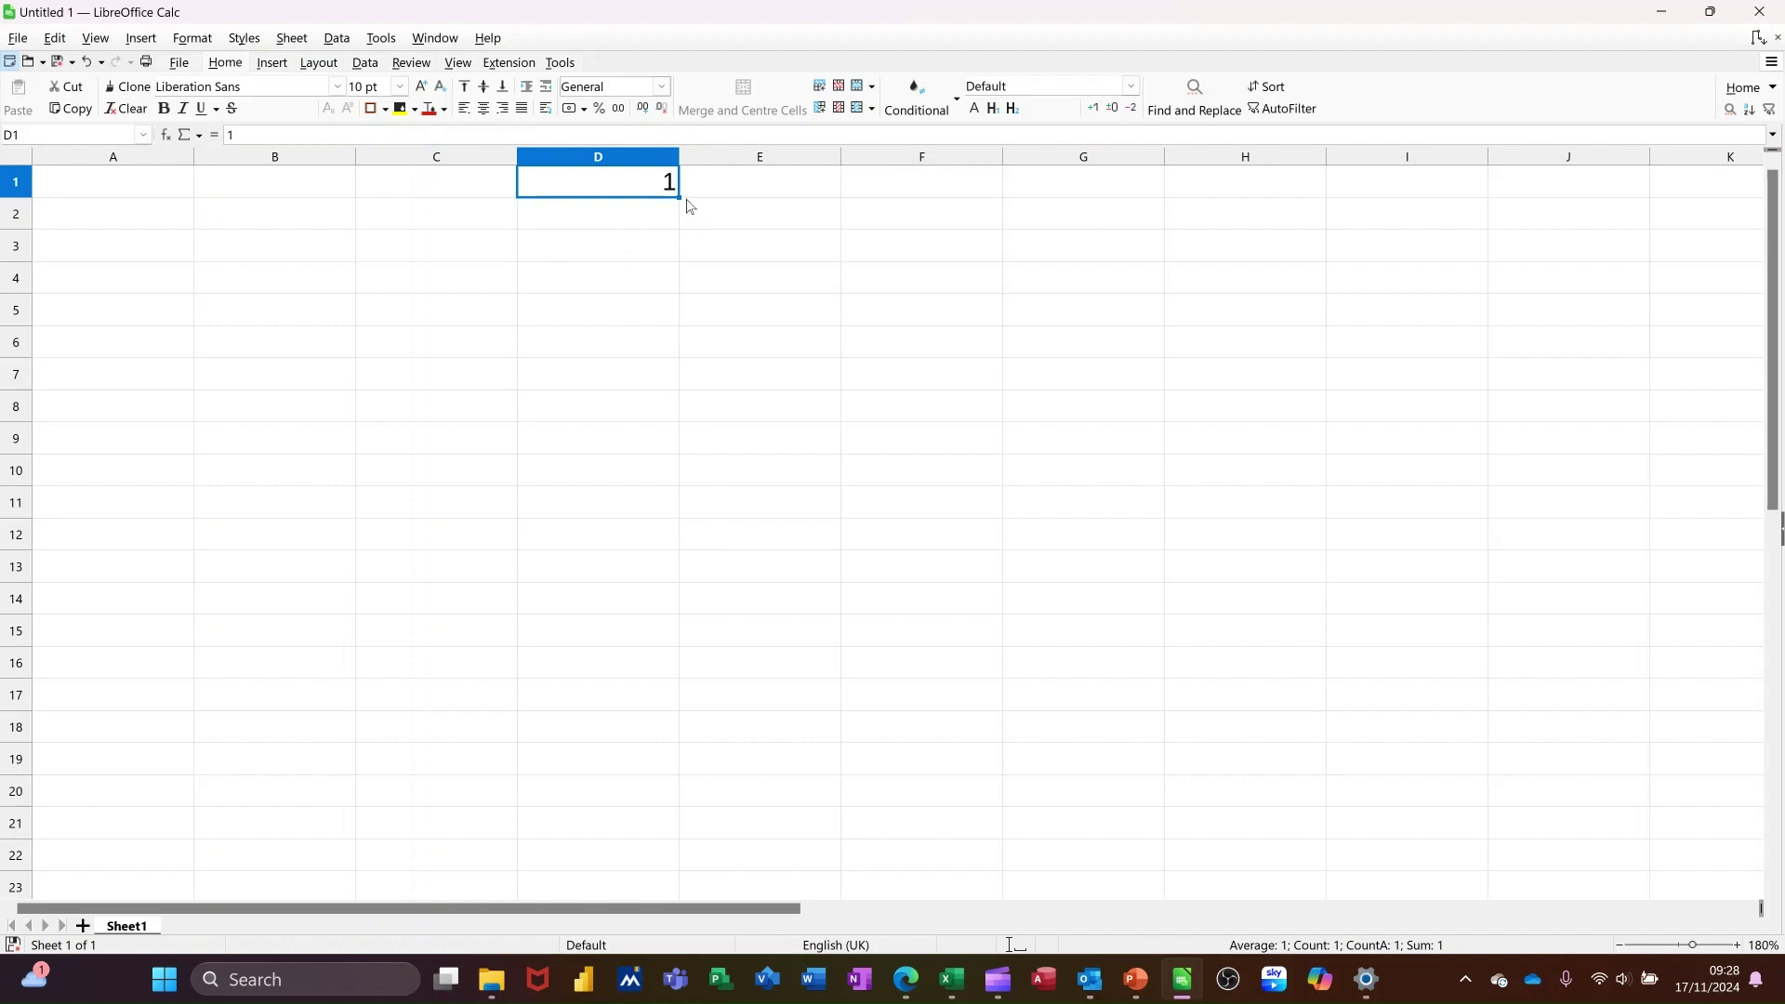
drag(680, 198, 672, 481)
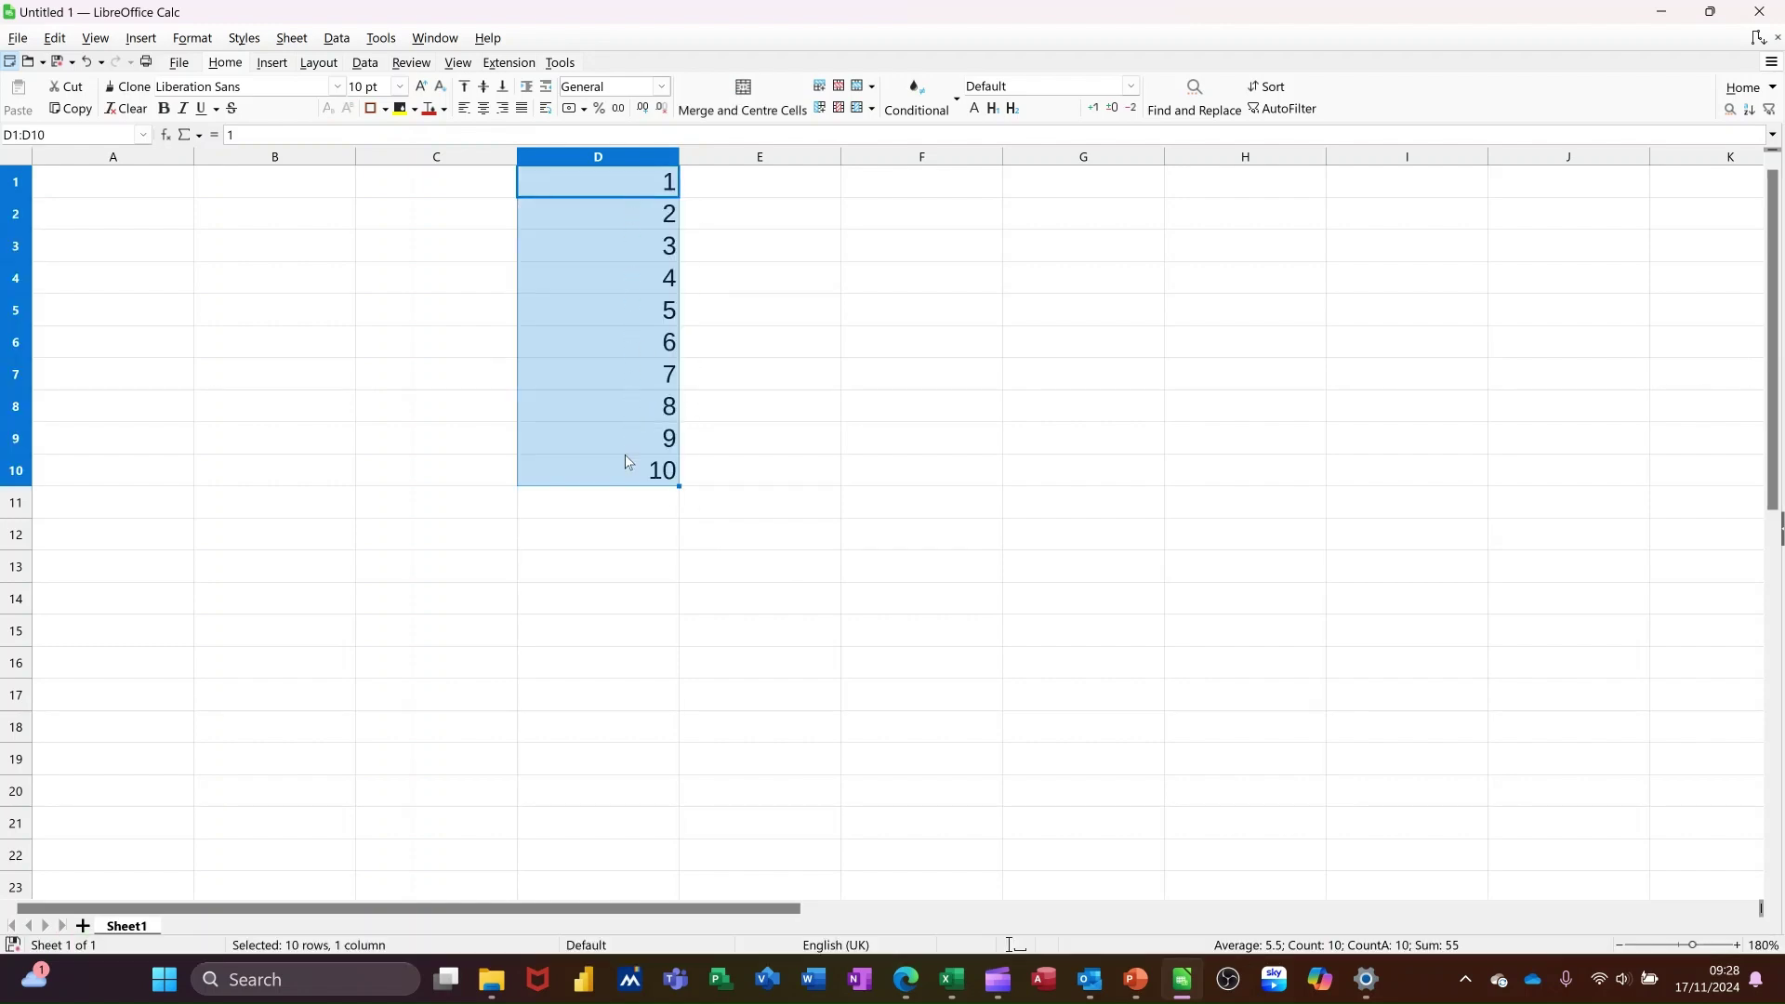
Enter Jan in E1 and autofill the months down to E13, ending at Jan
click(718, 185)
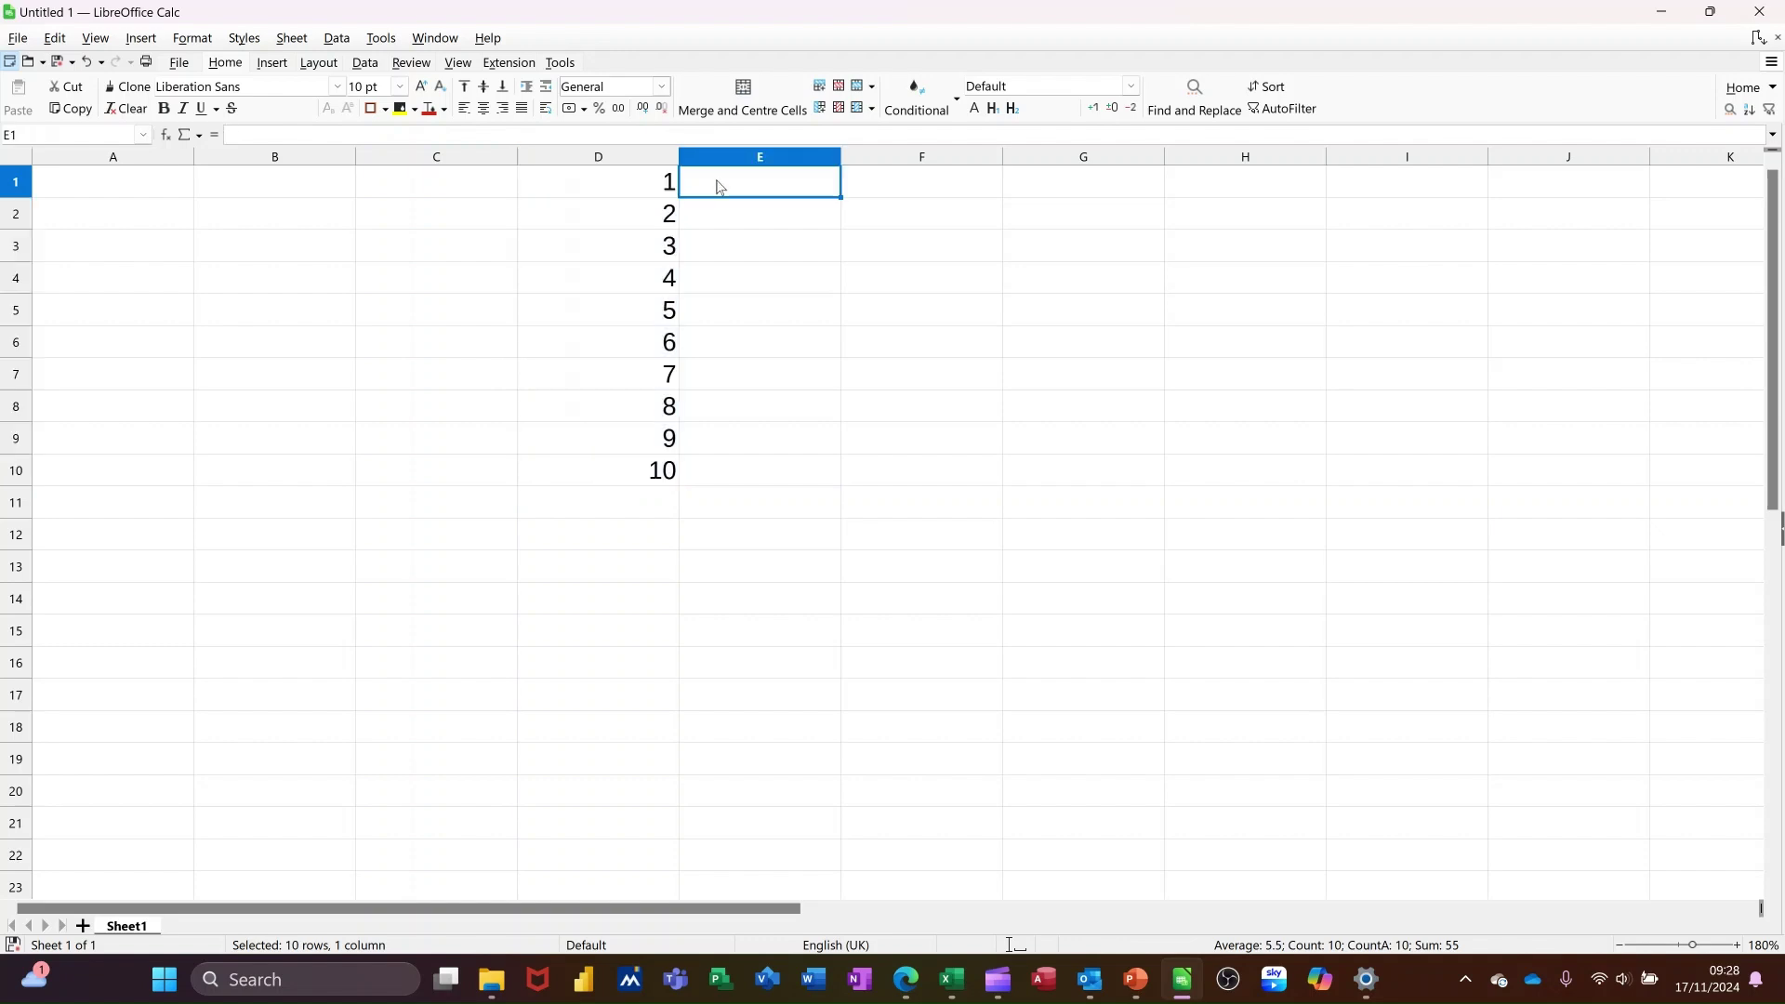
text(Jan)
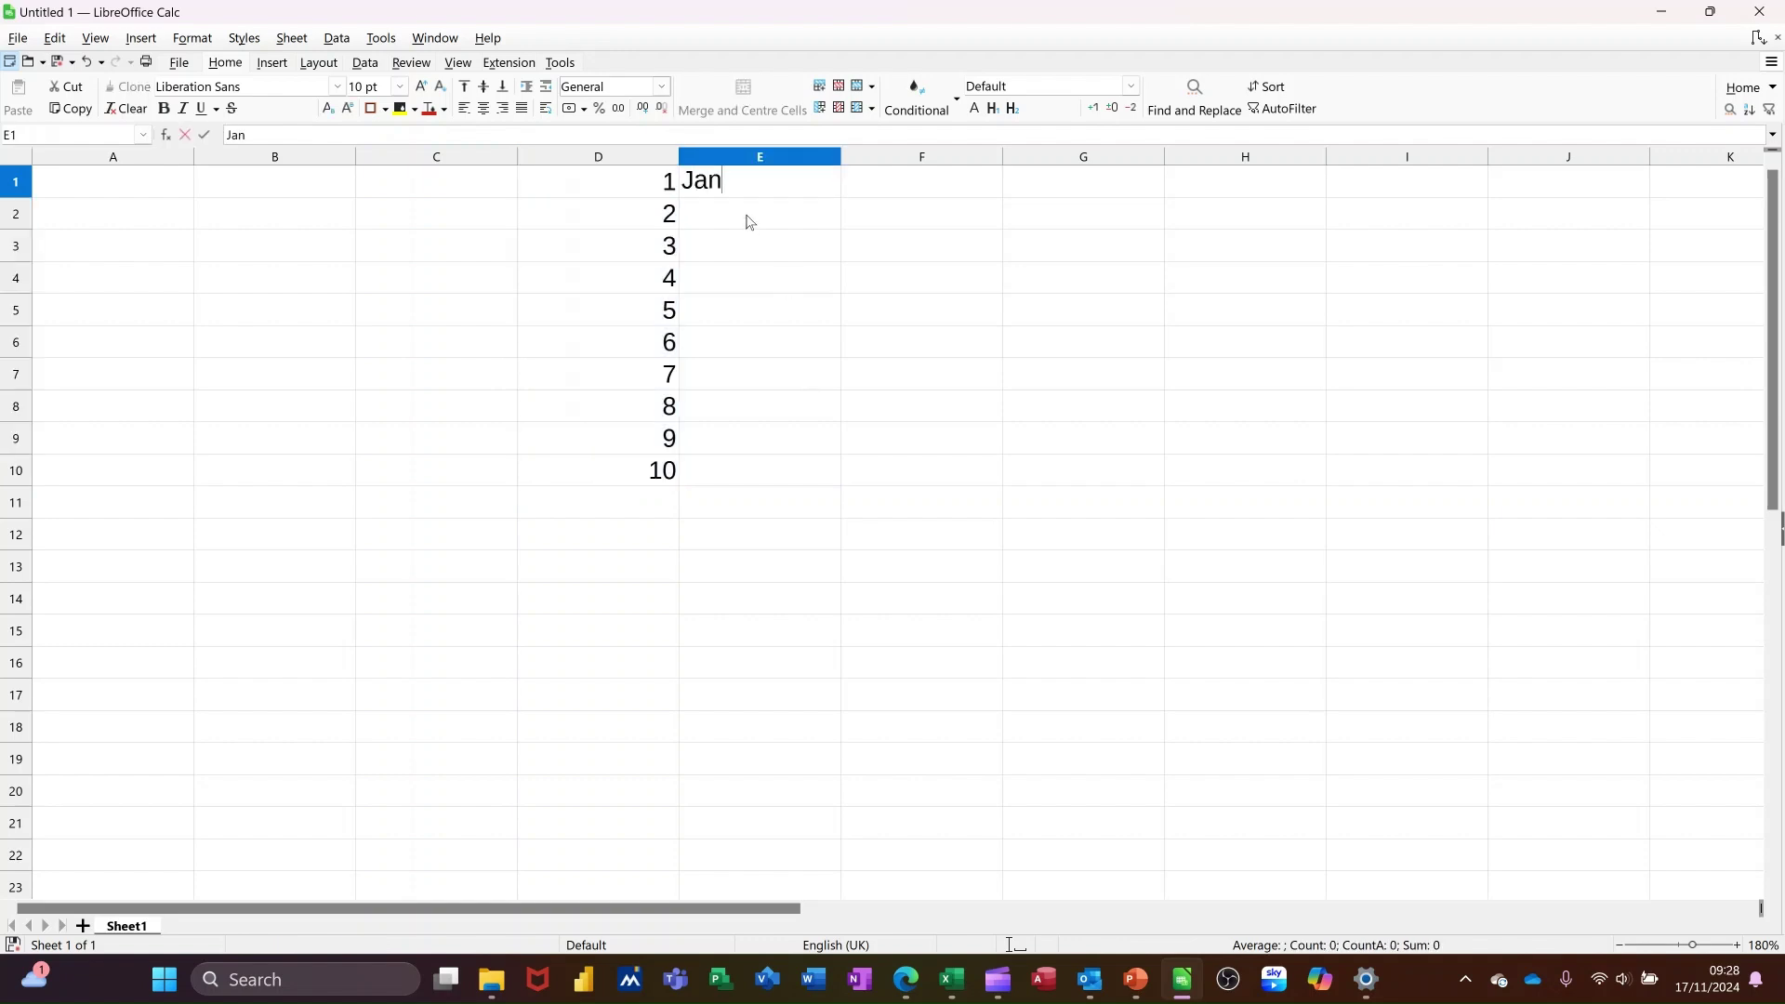
key(Return)
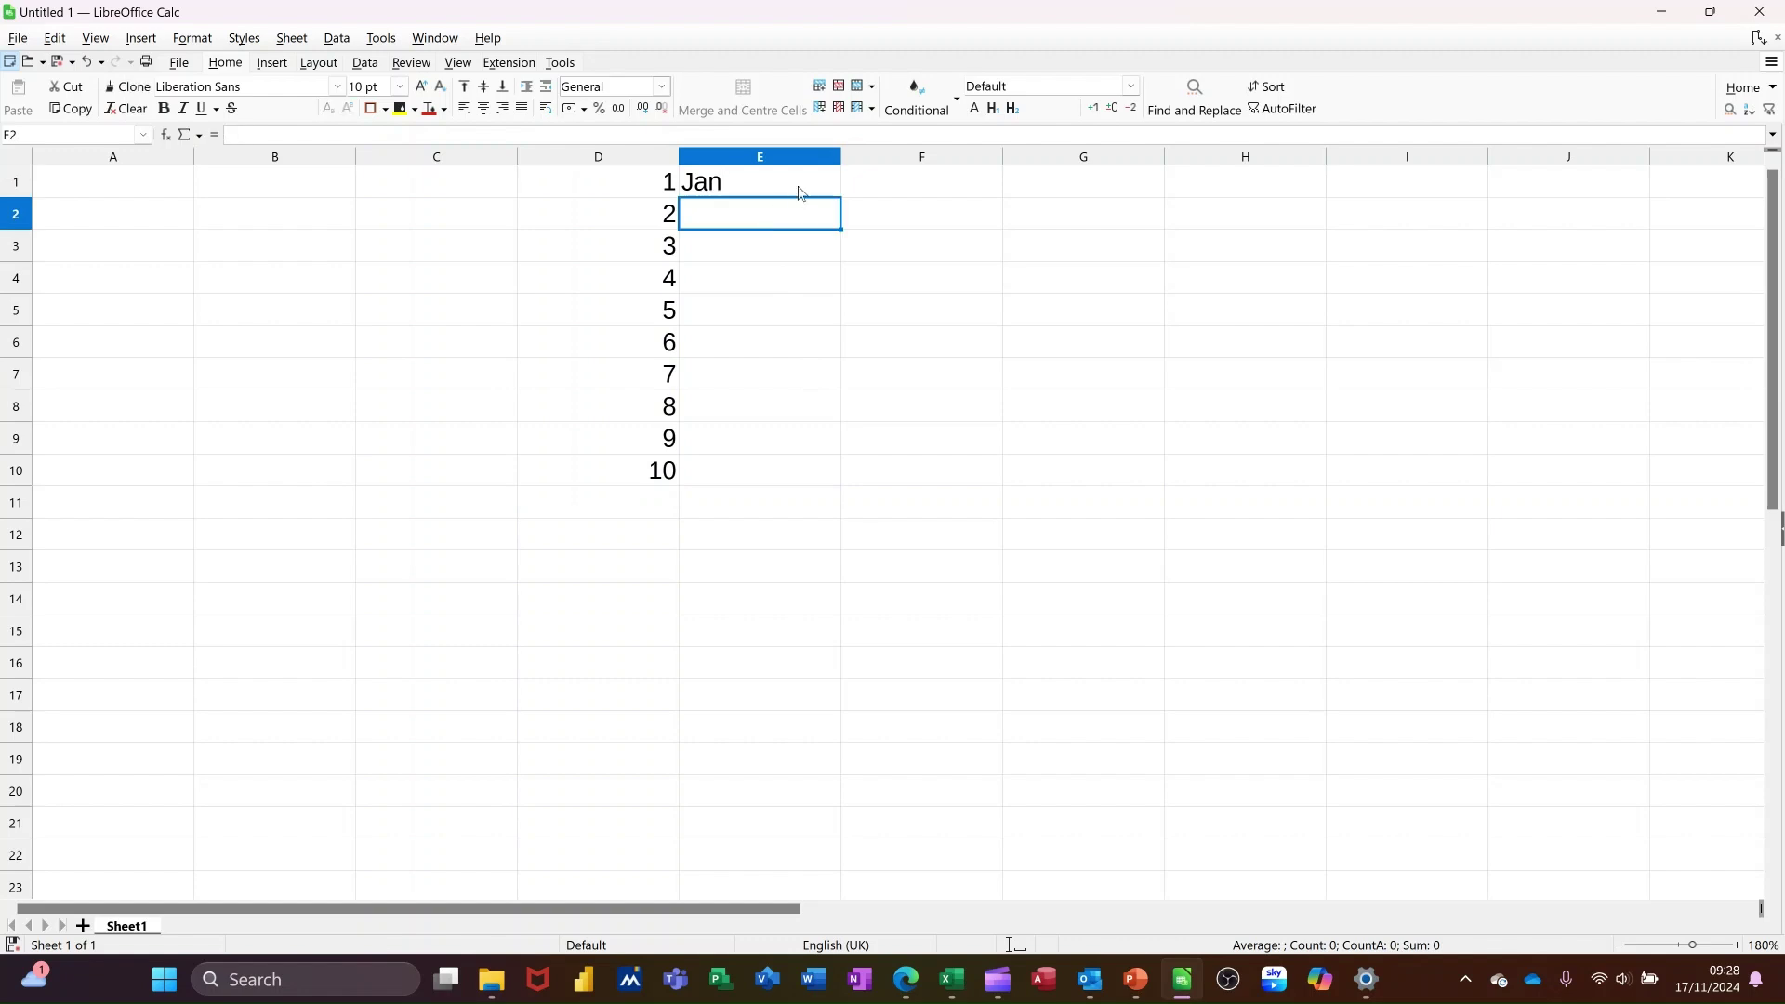
click(805, 189)
drag(839, 196, 824, 575)
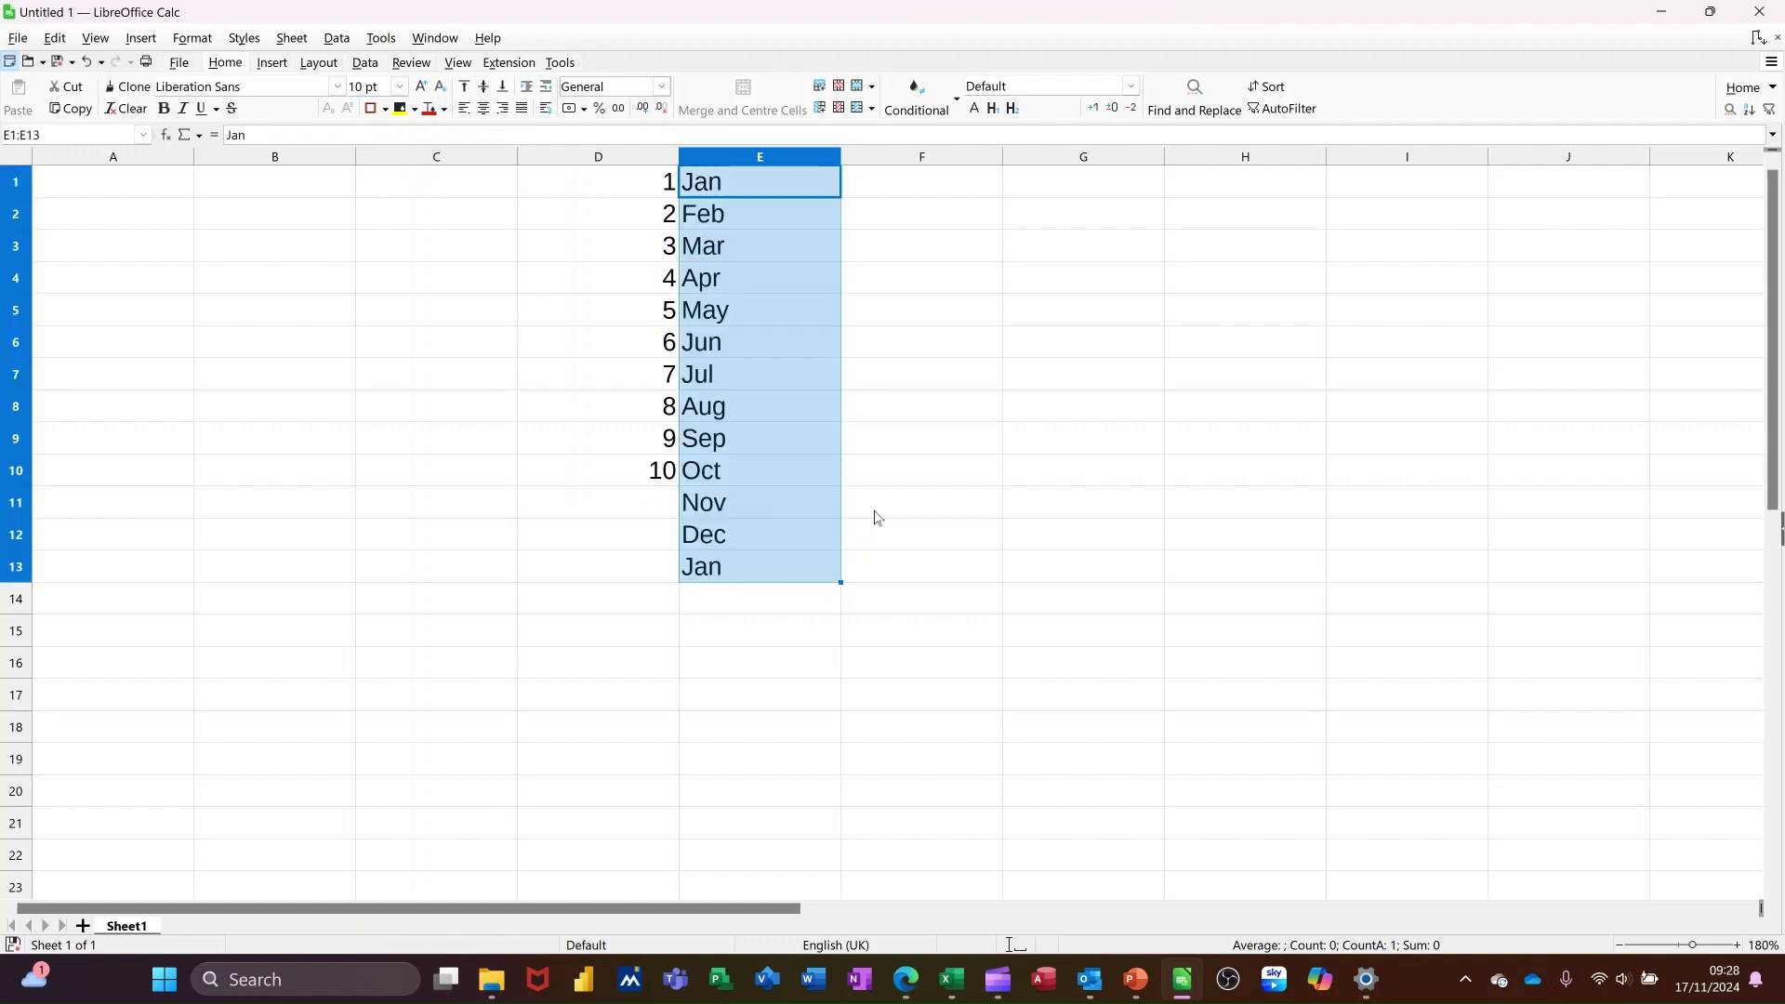
Enter Mon in F1 and autofill the weekdays down to F9, ending at Tue
click(910, 192)
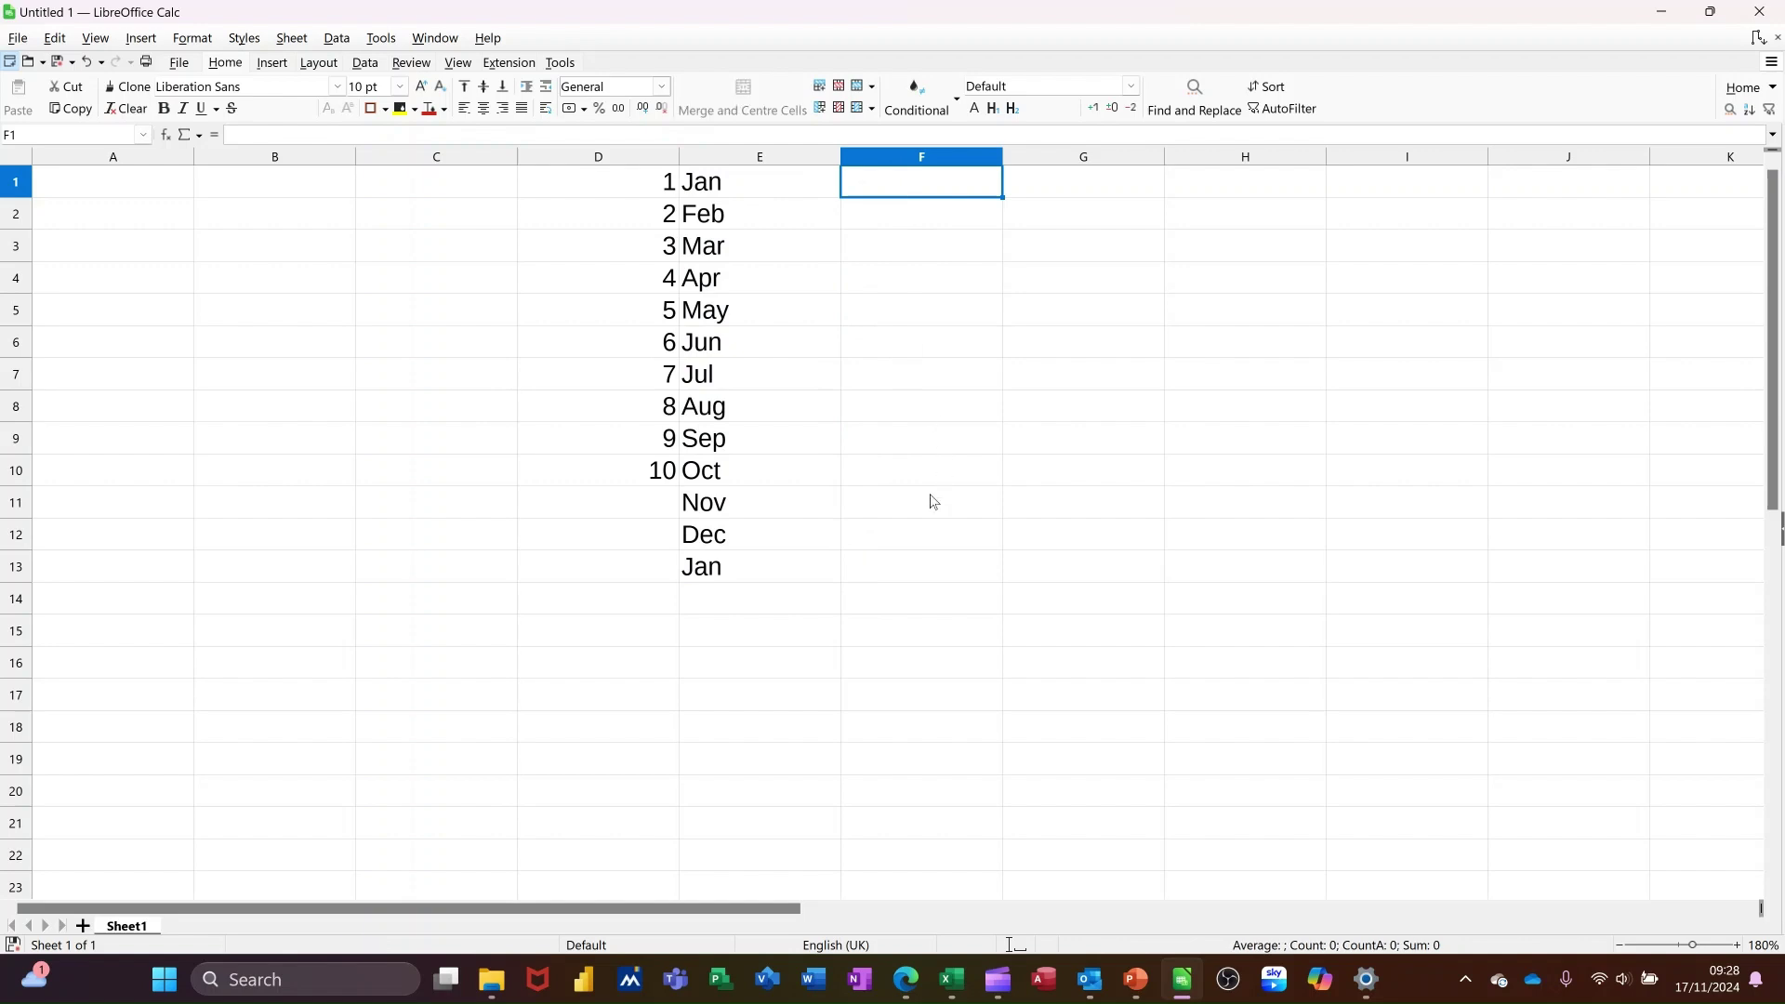
text(Mon)
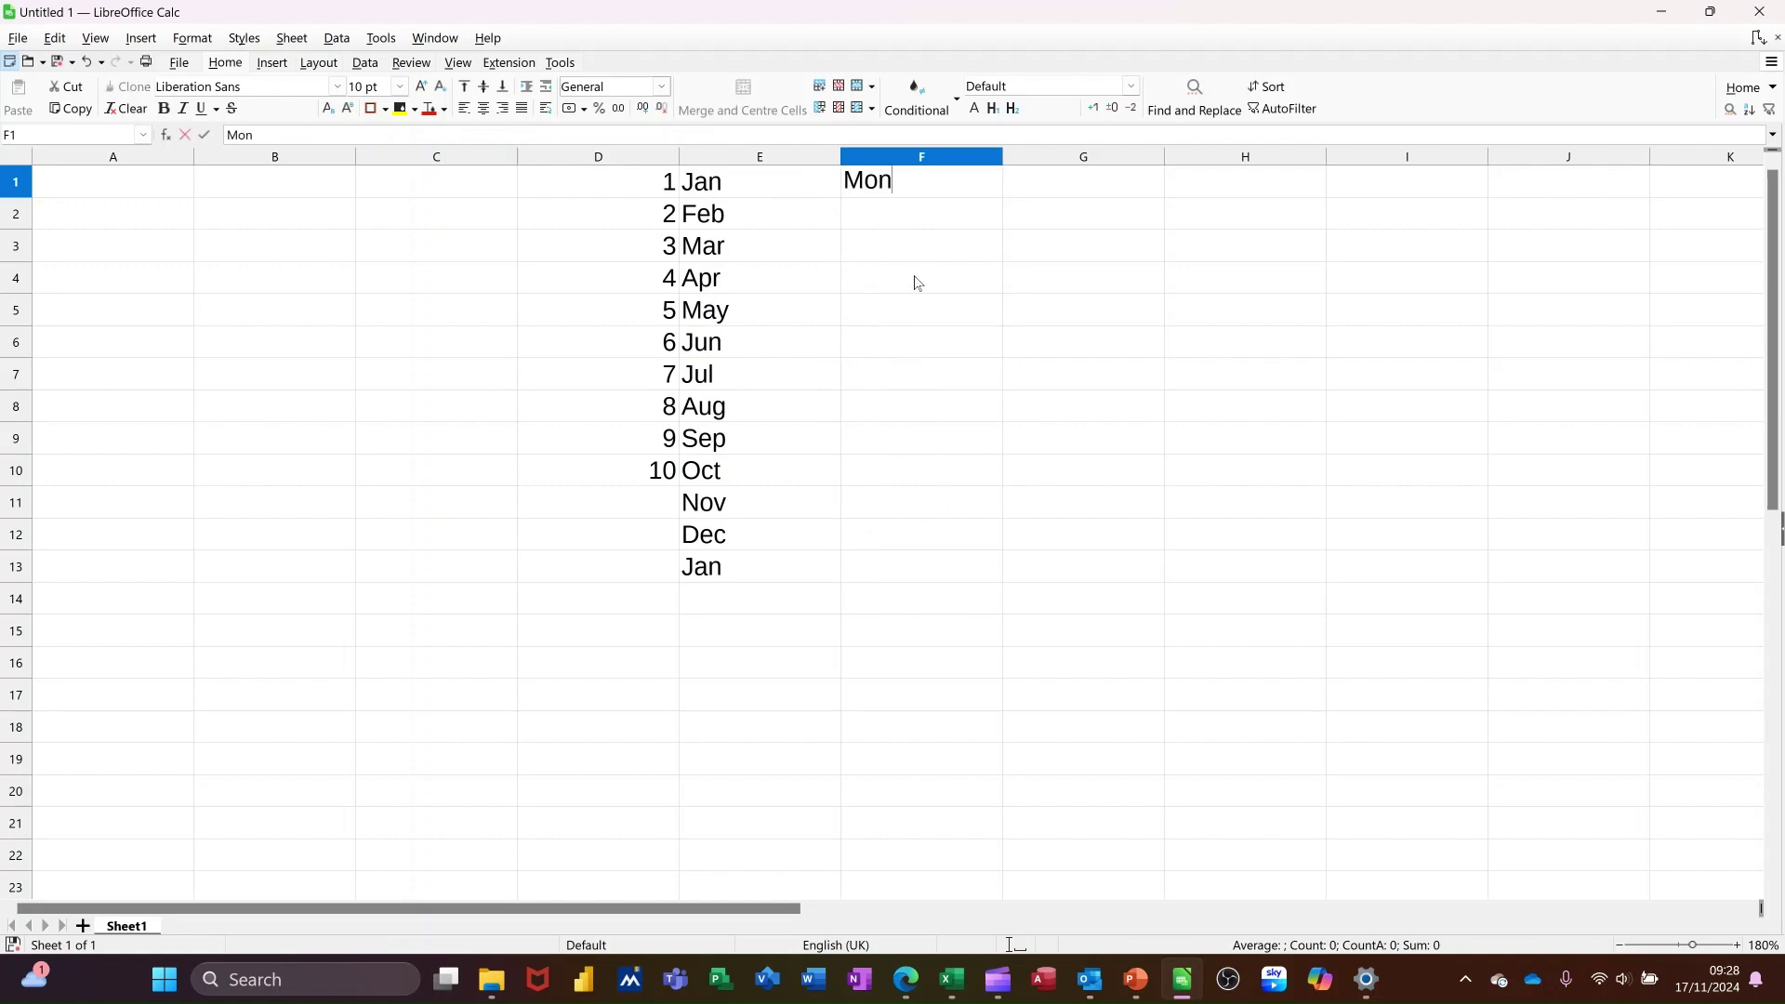
click(916, 243)
click(939, 191)
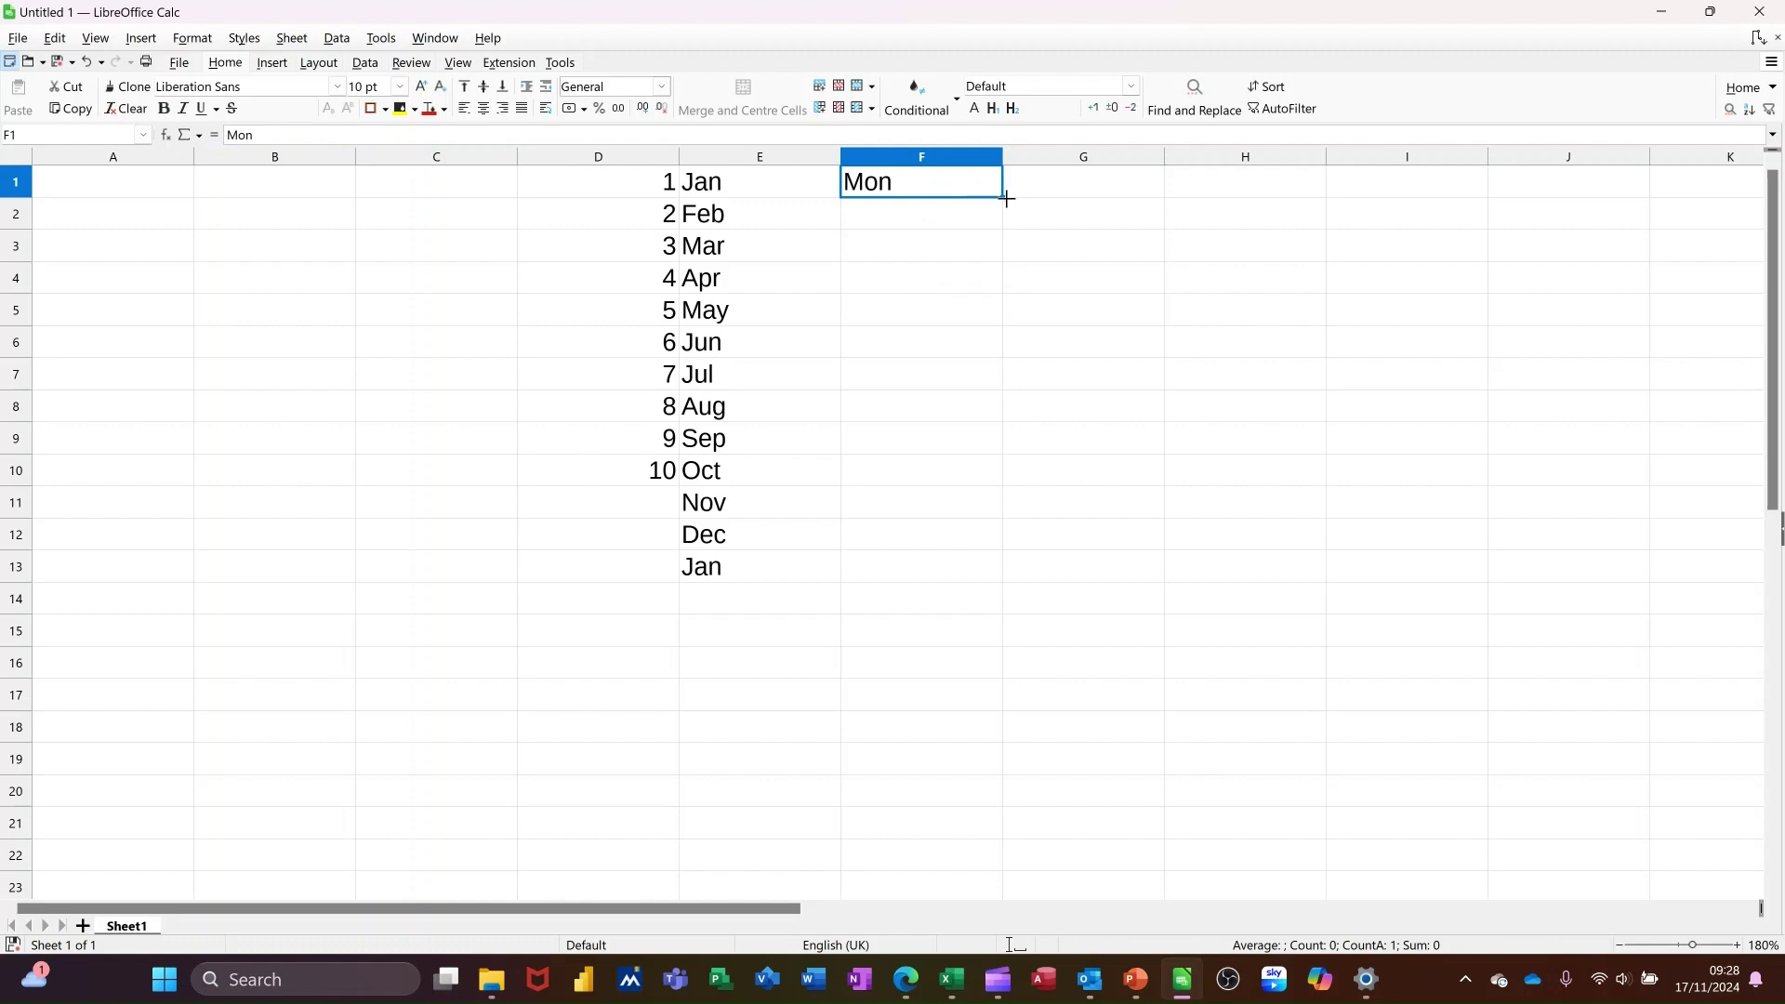
drag(1006, 198, 1004, 448)
Enter 'Week 1' in G1 and autofill Week 2 to Week 8 down to G8
click(1056, 193)
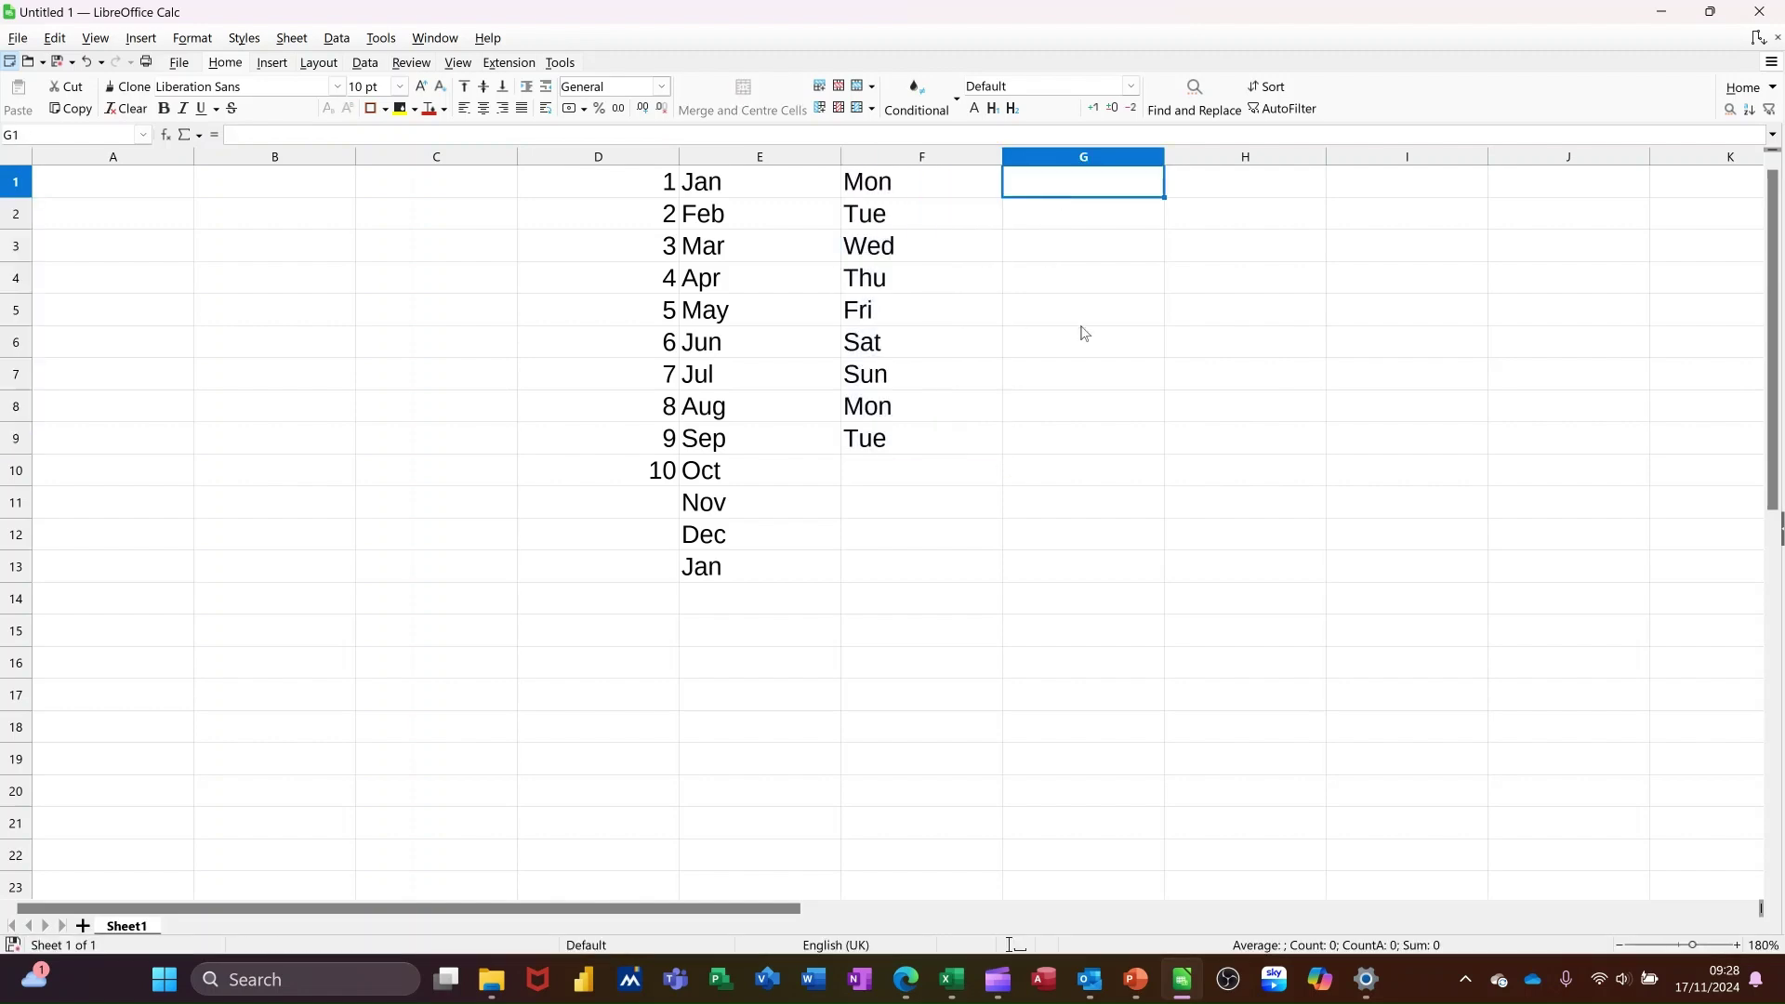
text(Week 1)
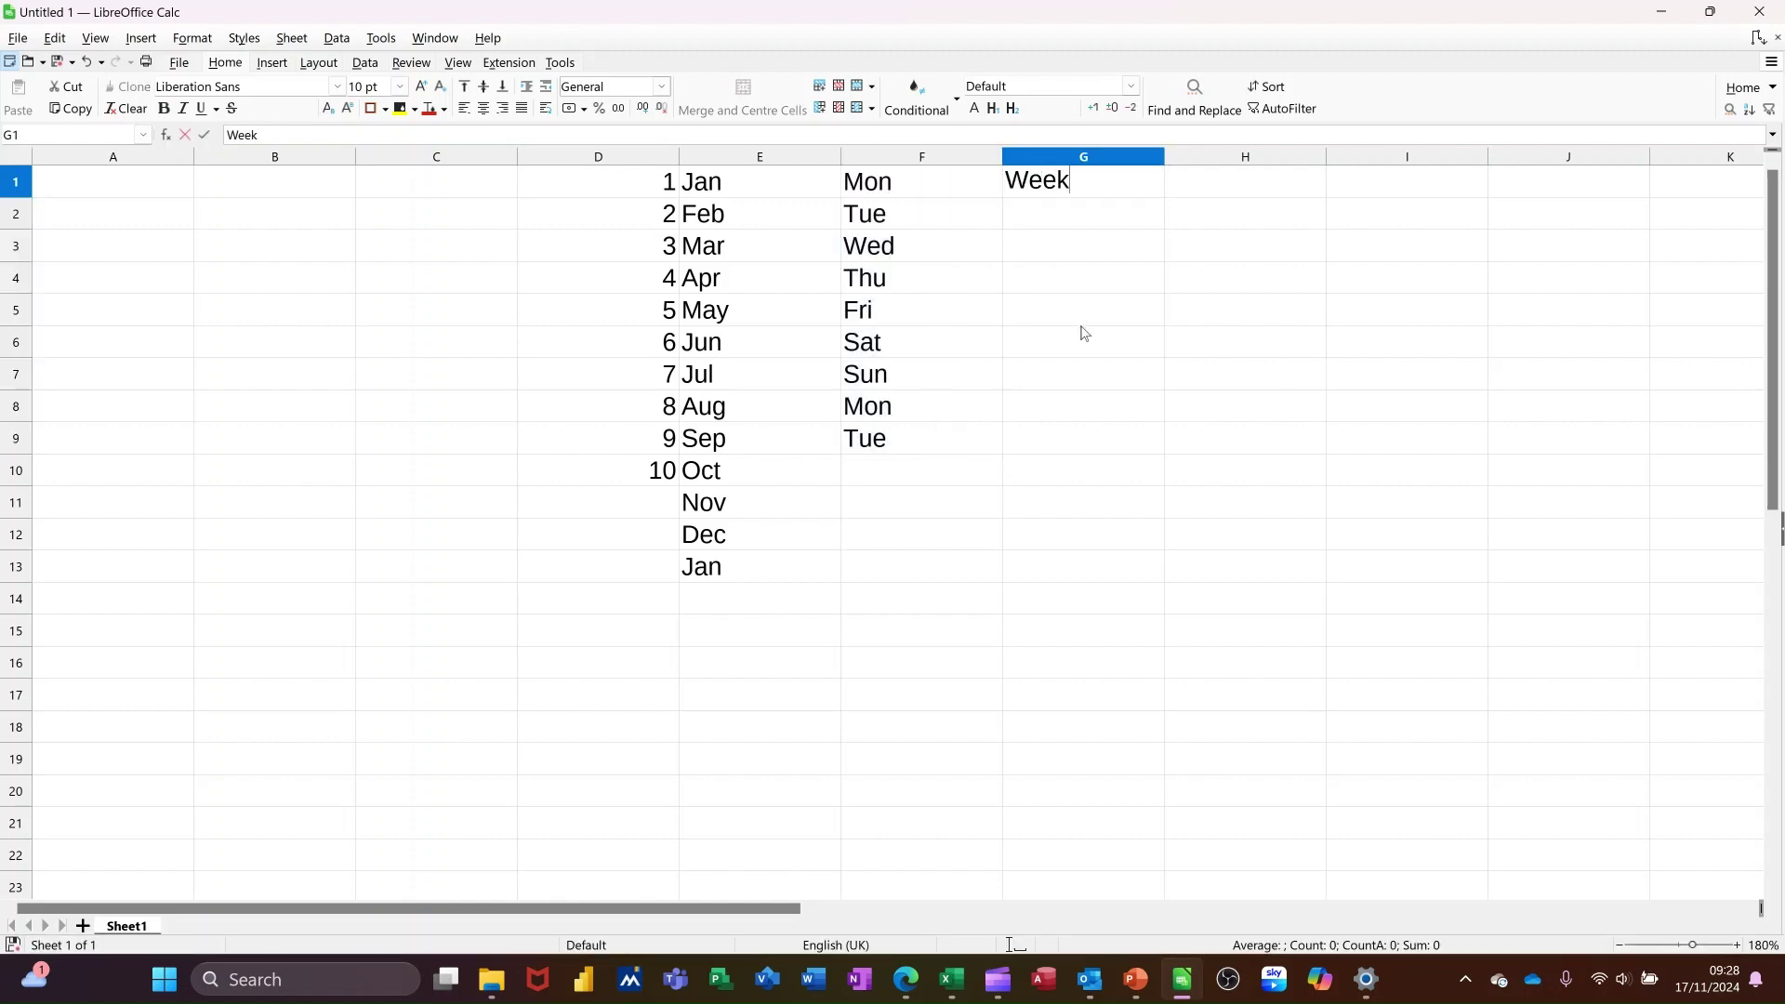
click(1088, 245)
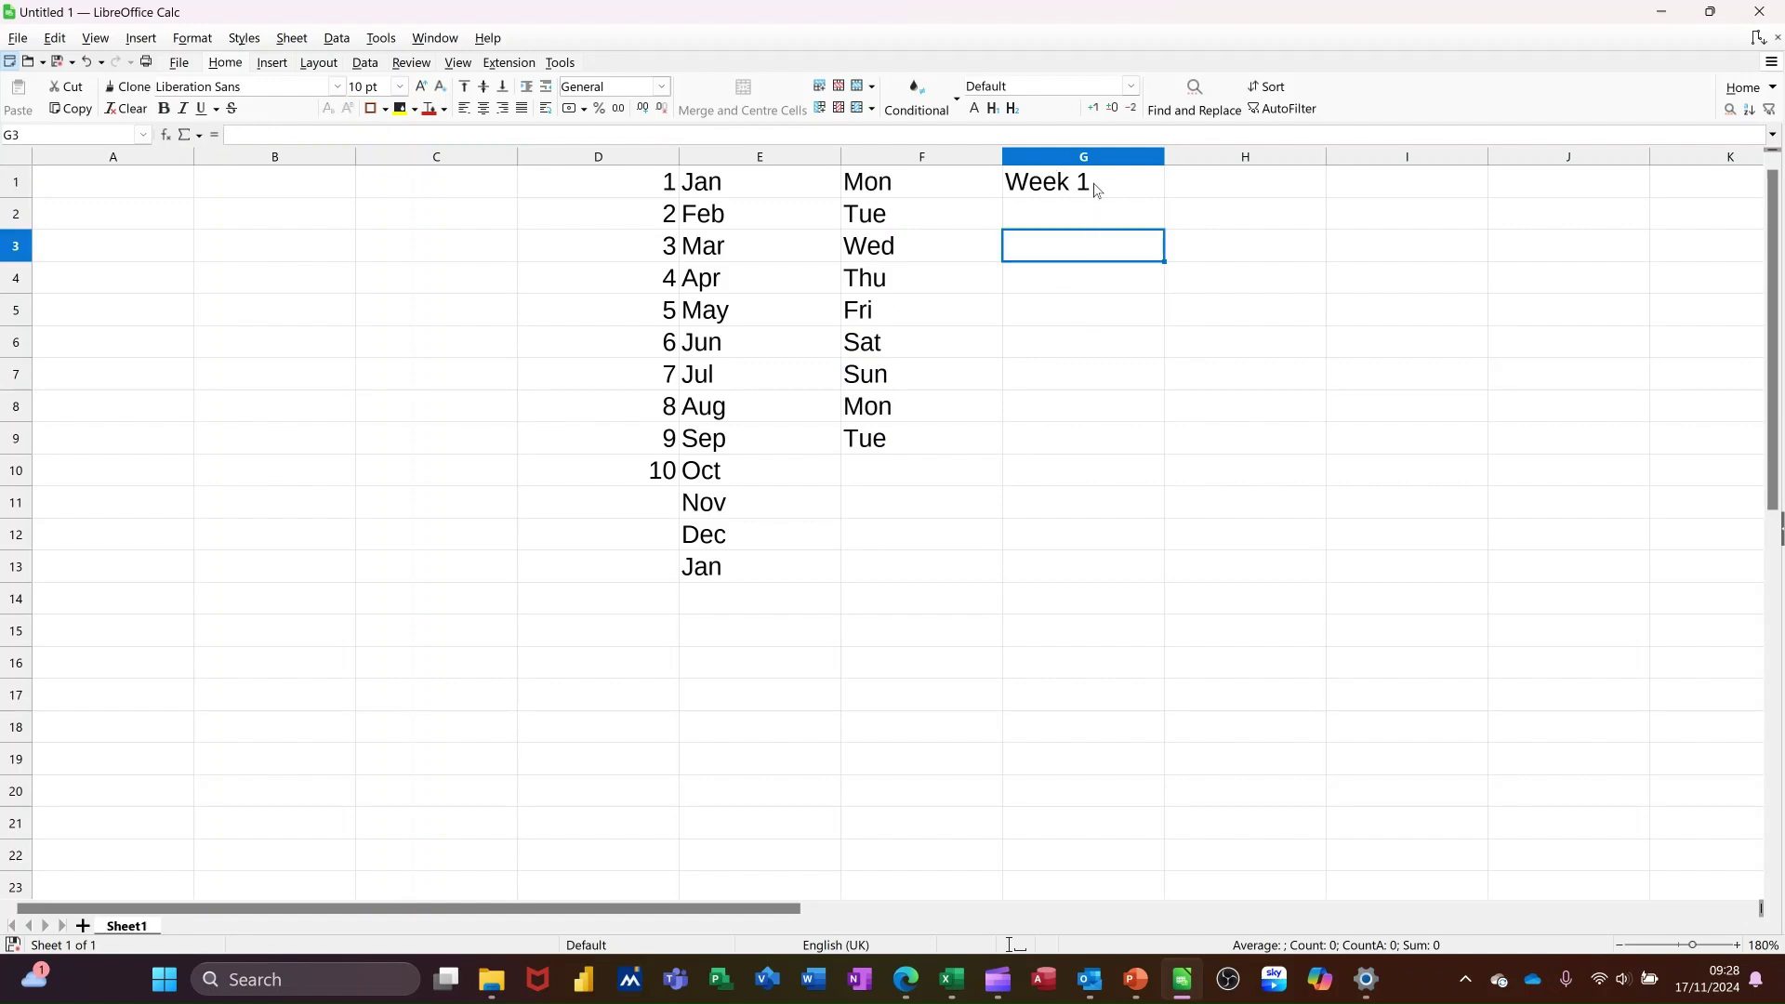
click(1100, 186)
drag(1161, 195, 1157, 421)
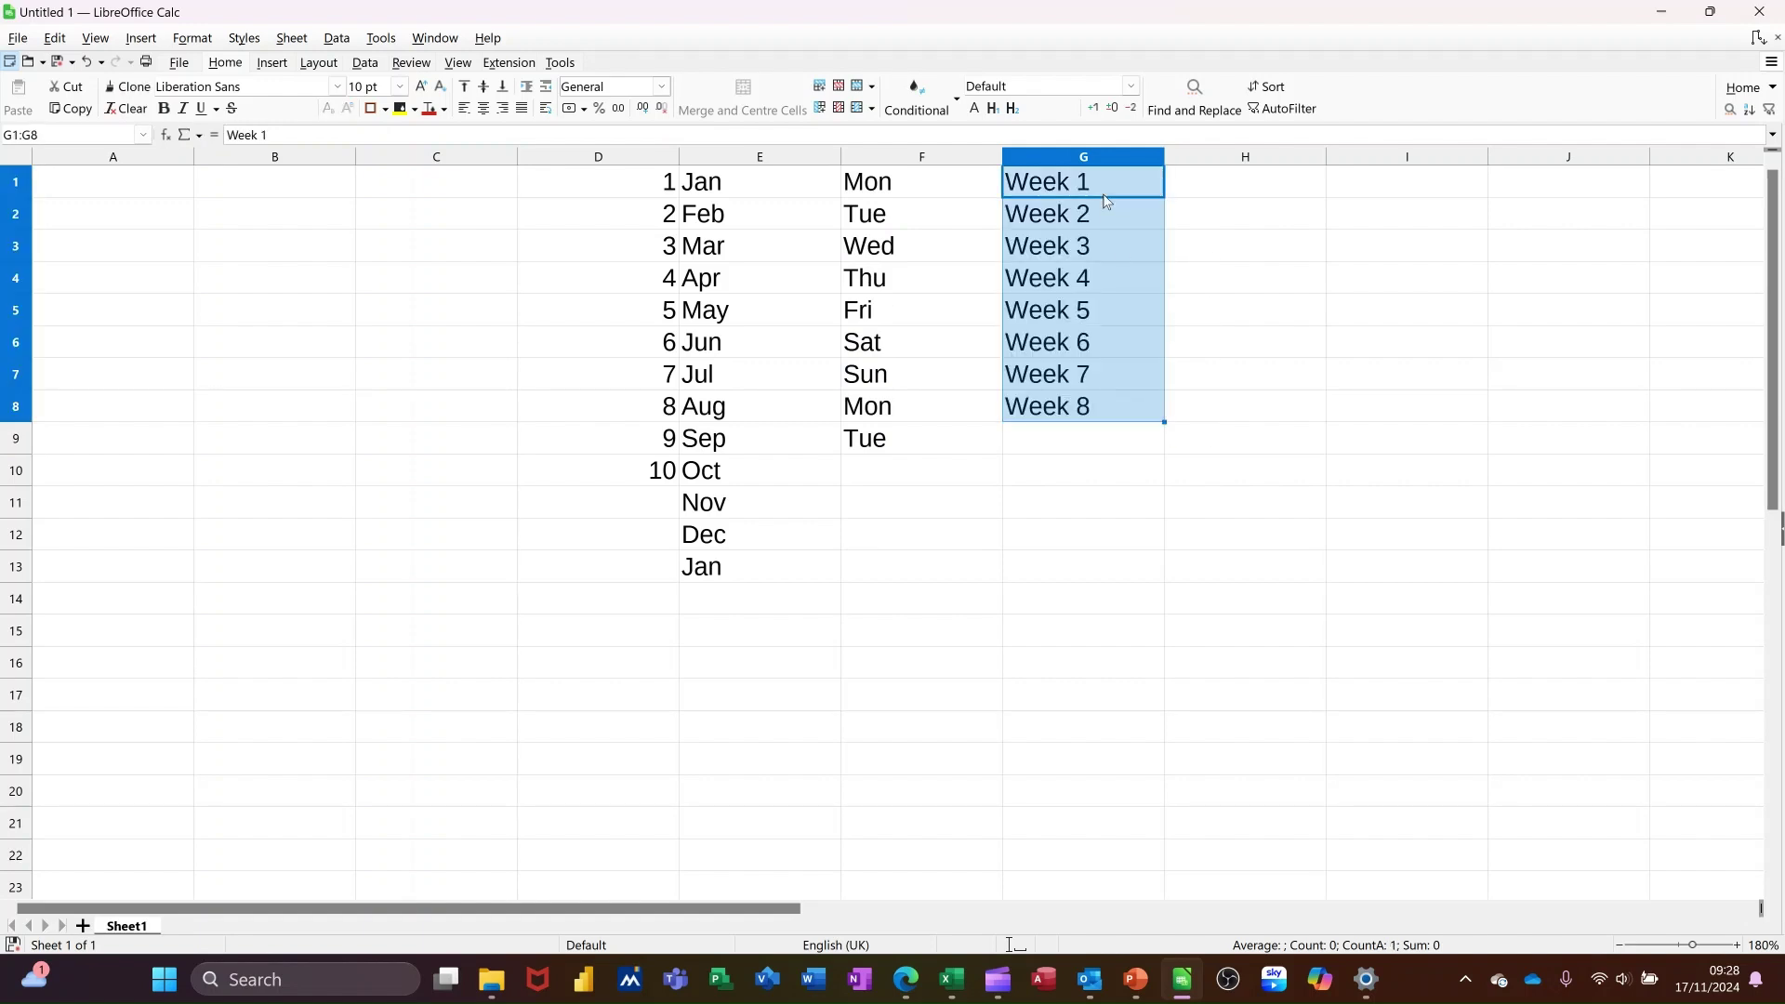
Enter a name followed by 1 in H1 and autofill numbered names down to H9
click(1220, 197)
text(St)
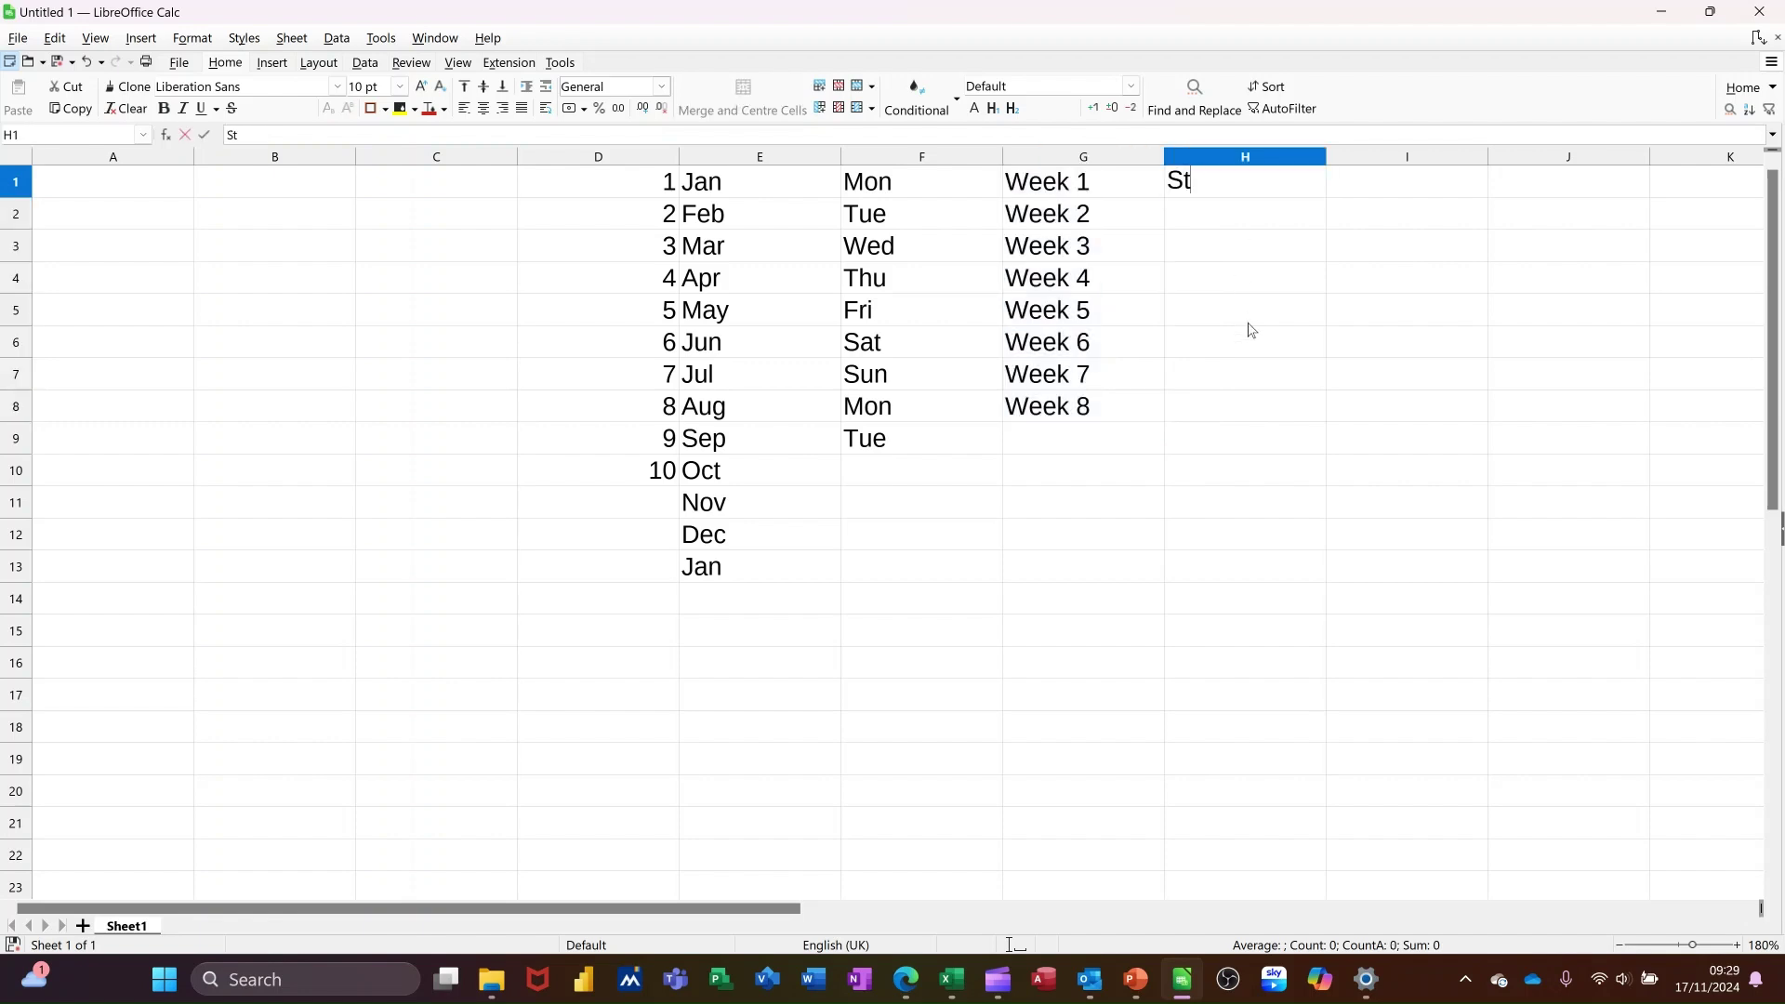
text(eve 1)
key(Return)
click(1313, 191)
drag(1322, 197, 1314, 455)
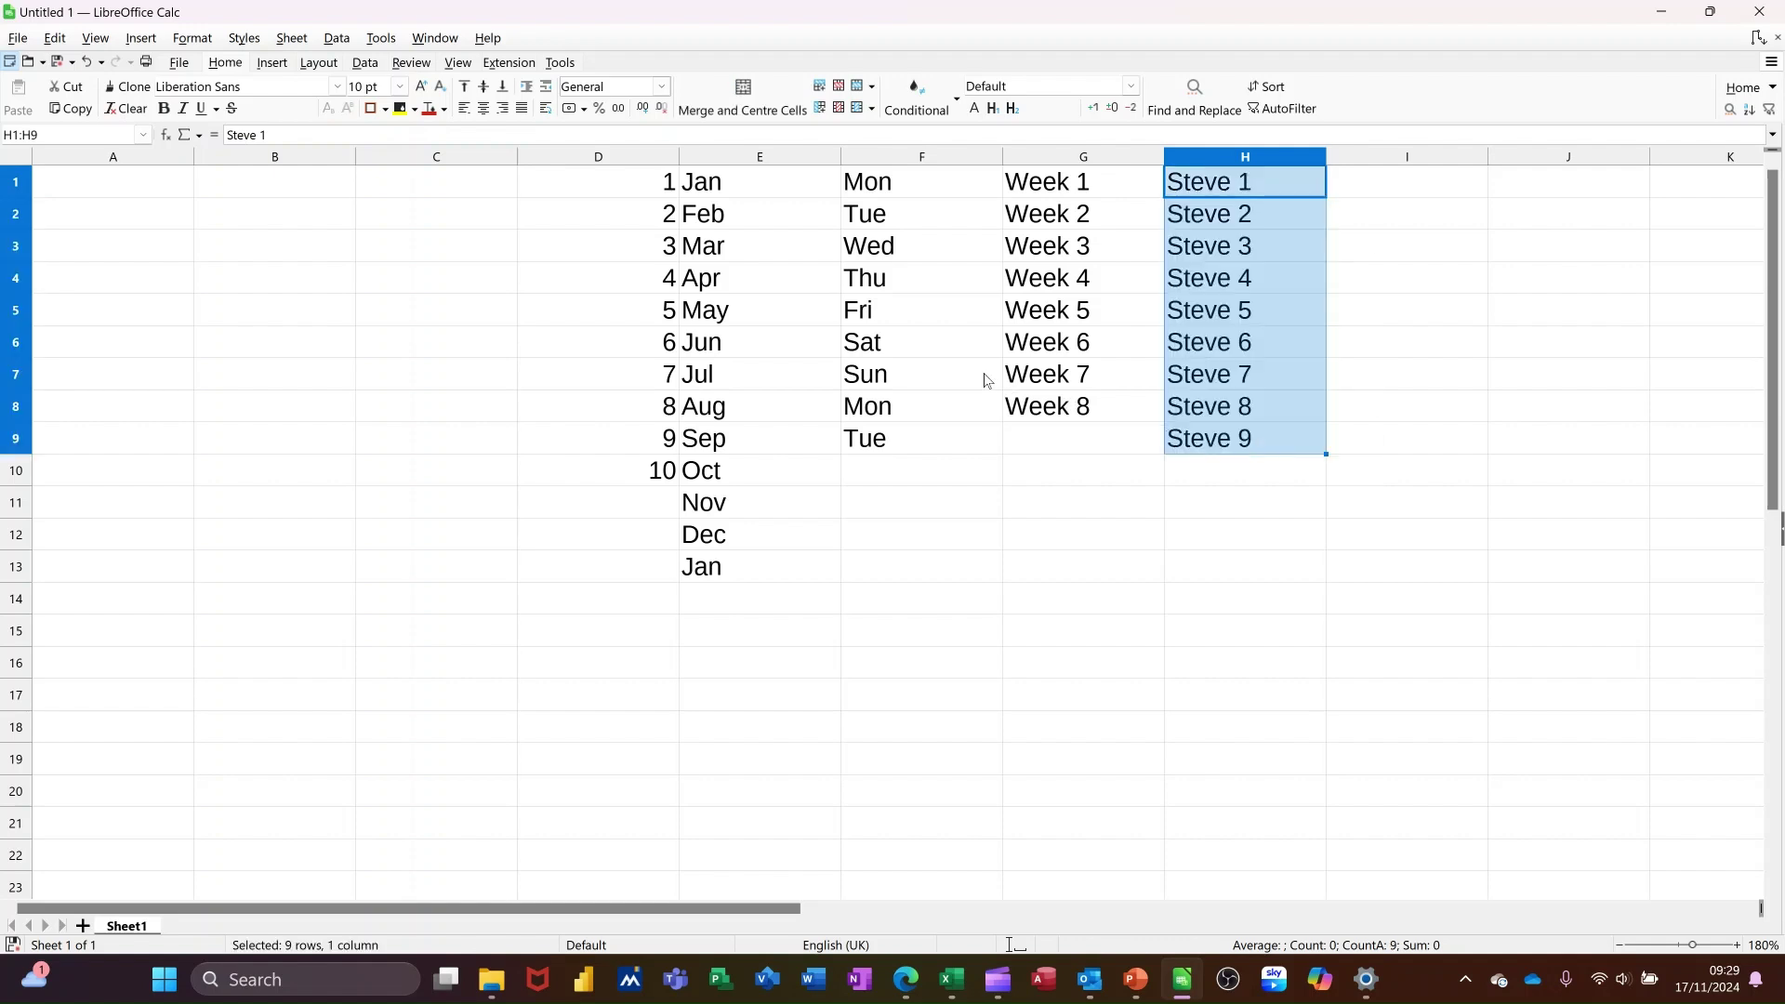
Insert today's date in C1 and autofill consecutive dates down to C7
click(469, 189)
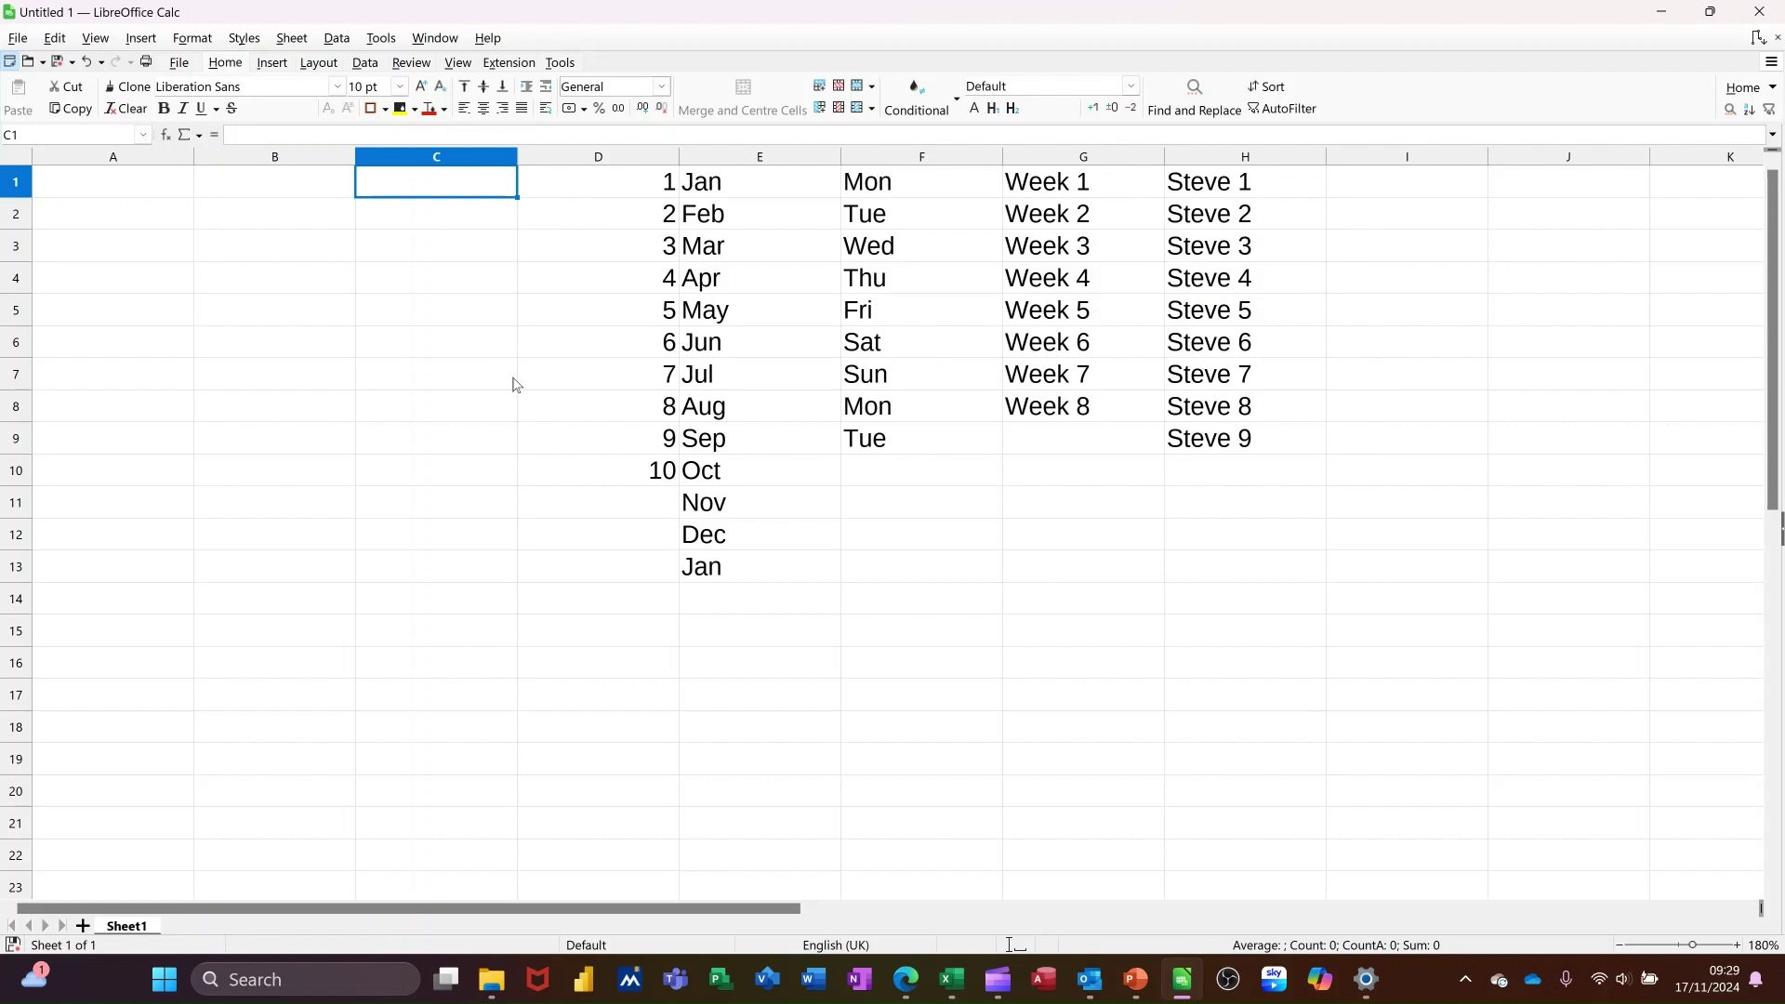
key(ctrl+semicolon)
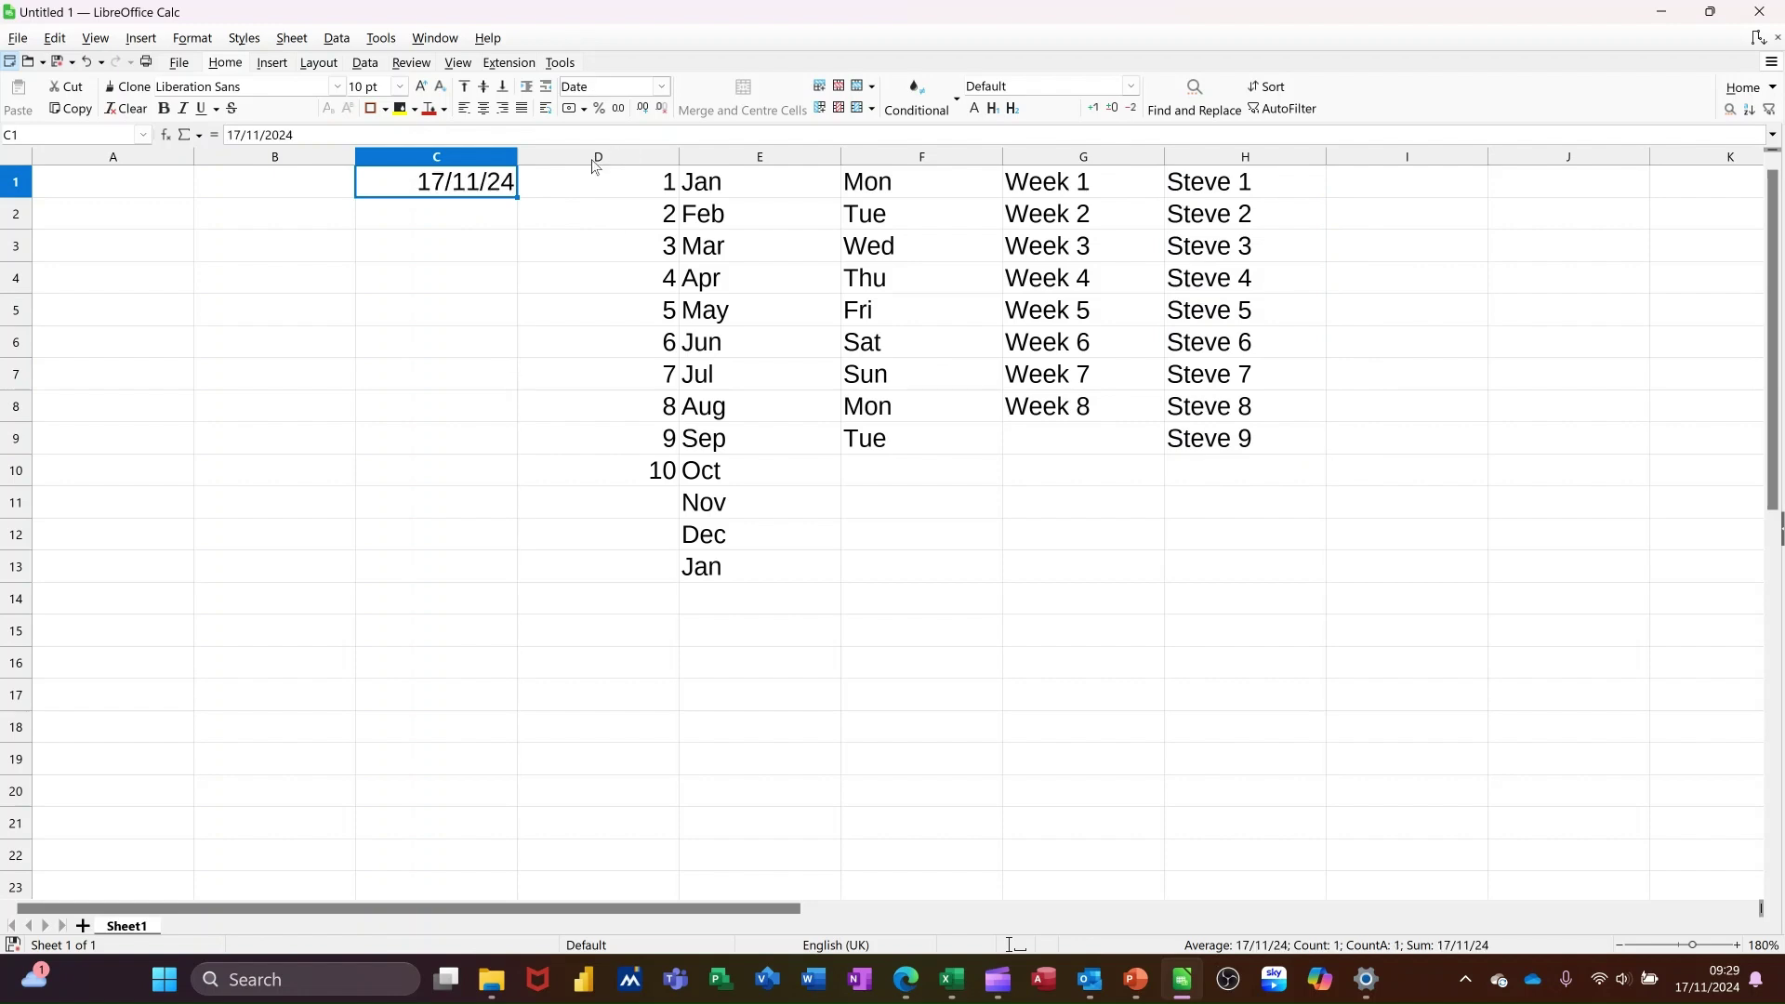
drag(517, 198, 524, 376)
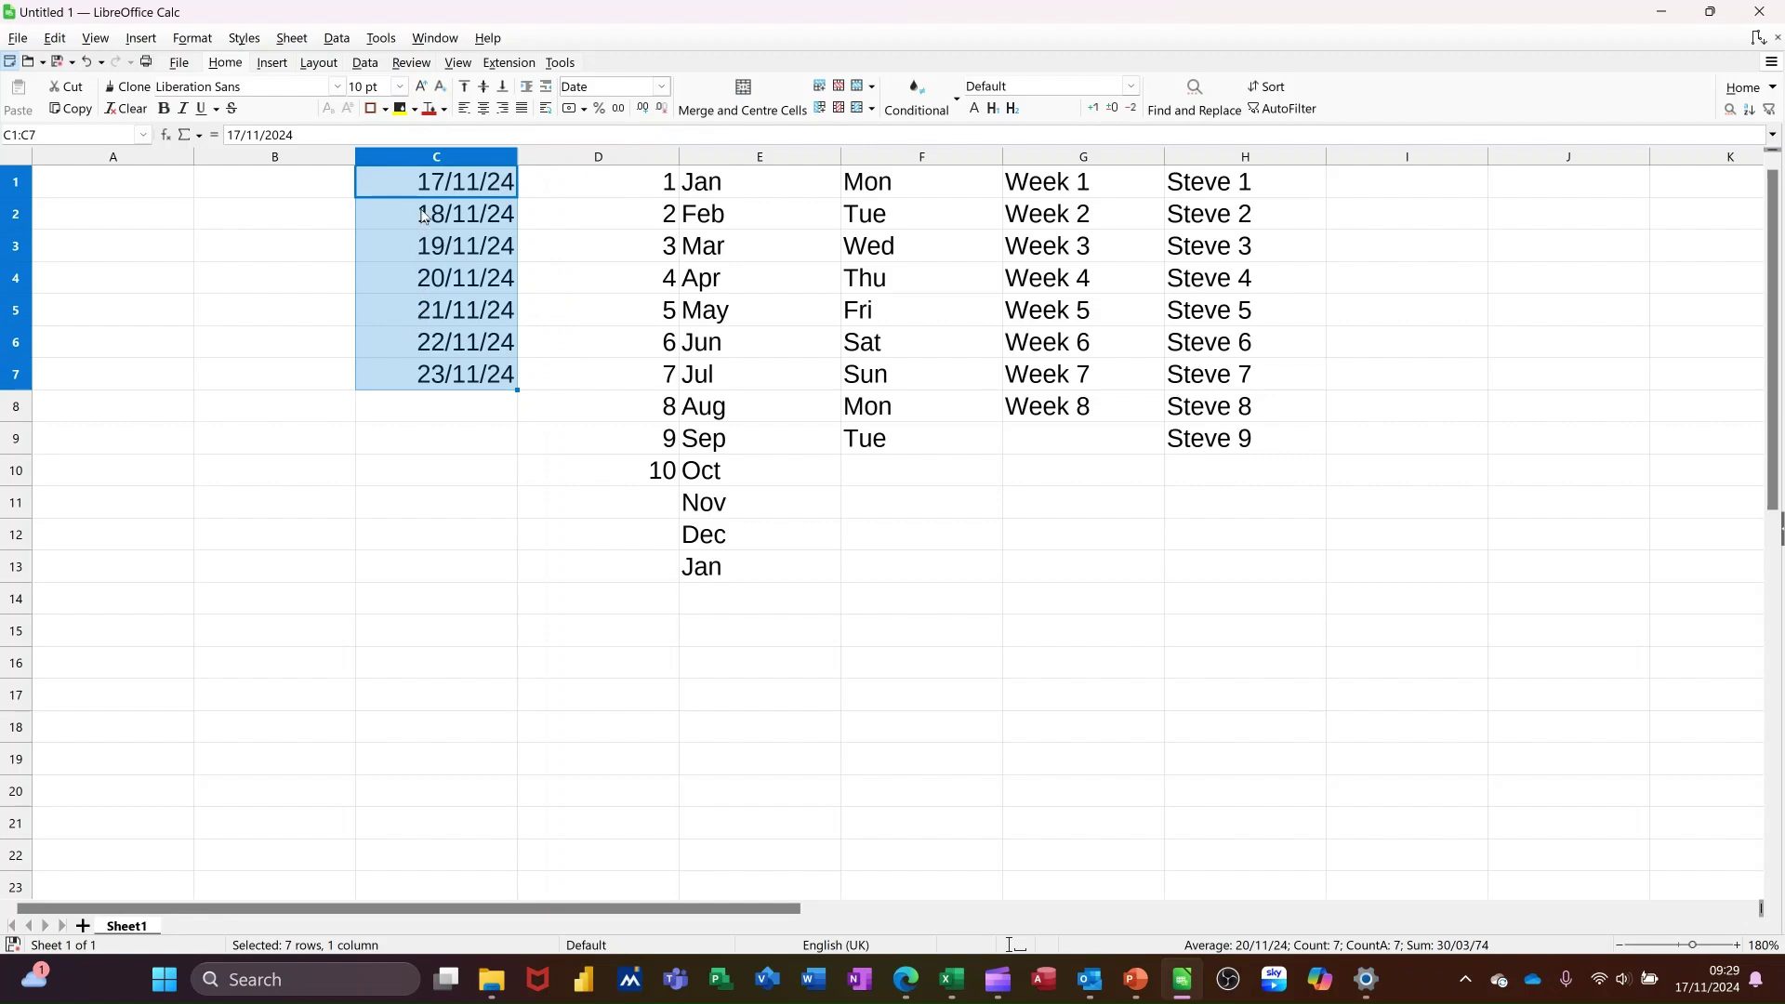
Change C2 to 20/11/2024 and select C1:C2 as the three-day date pattern
click(464, 222)
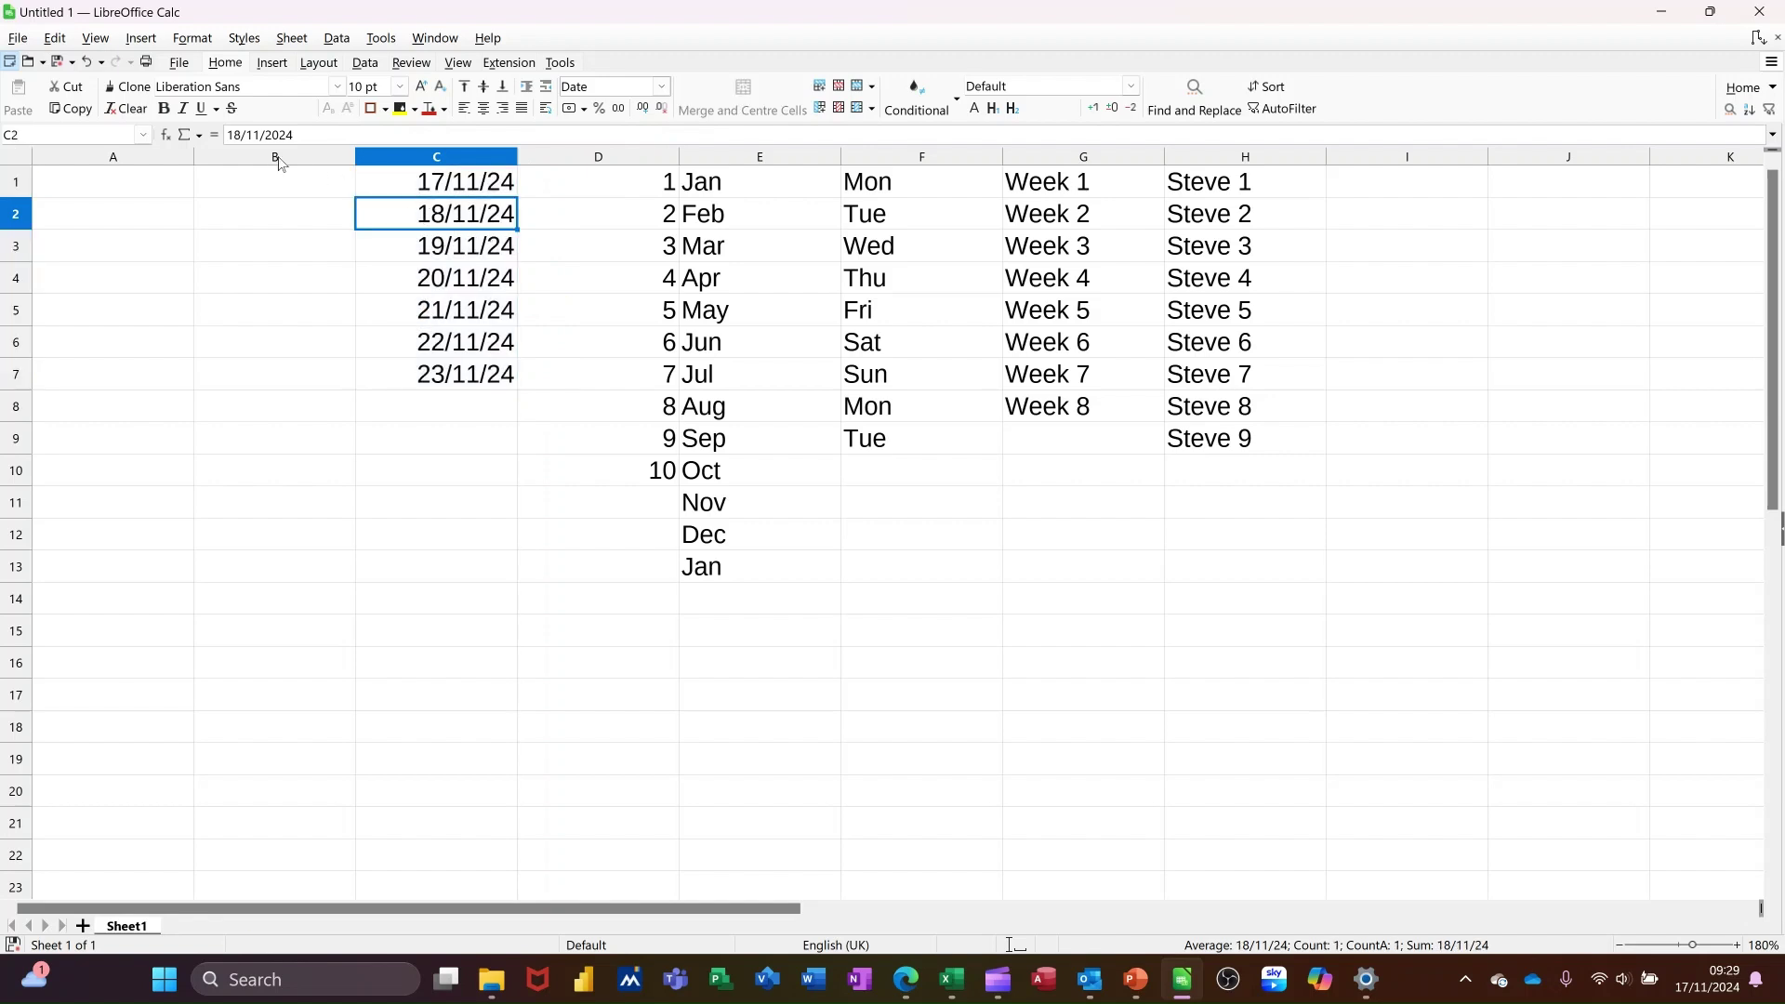
click(235, 134)
key(shift+Left)
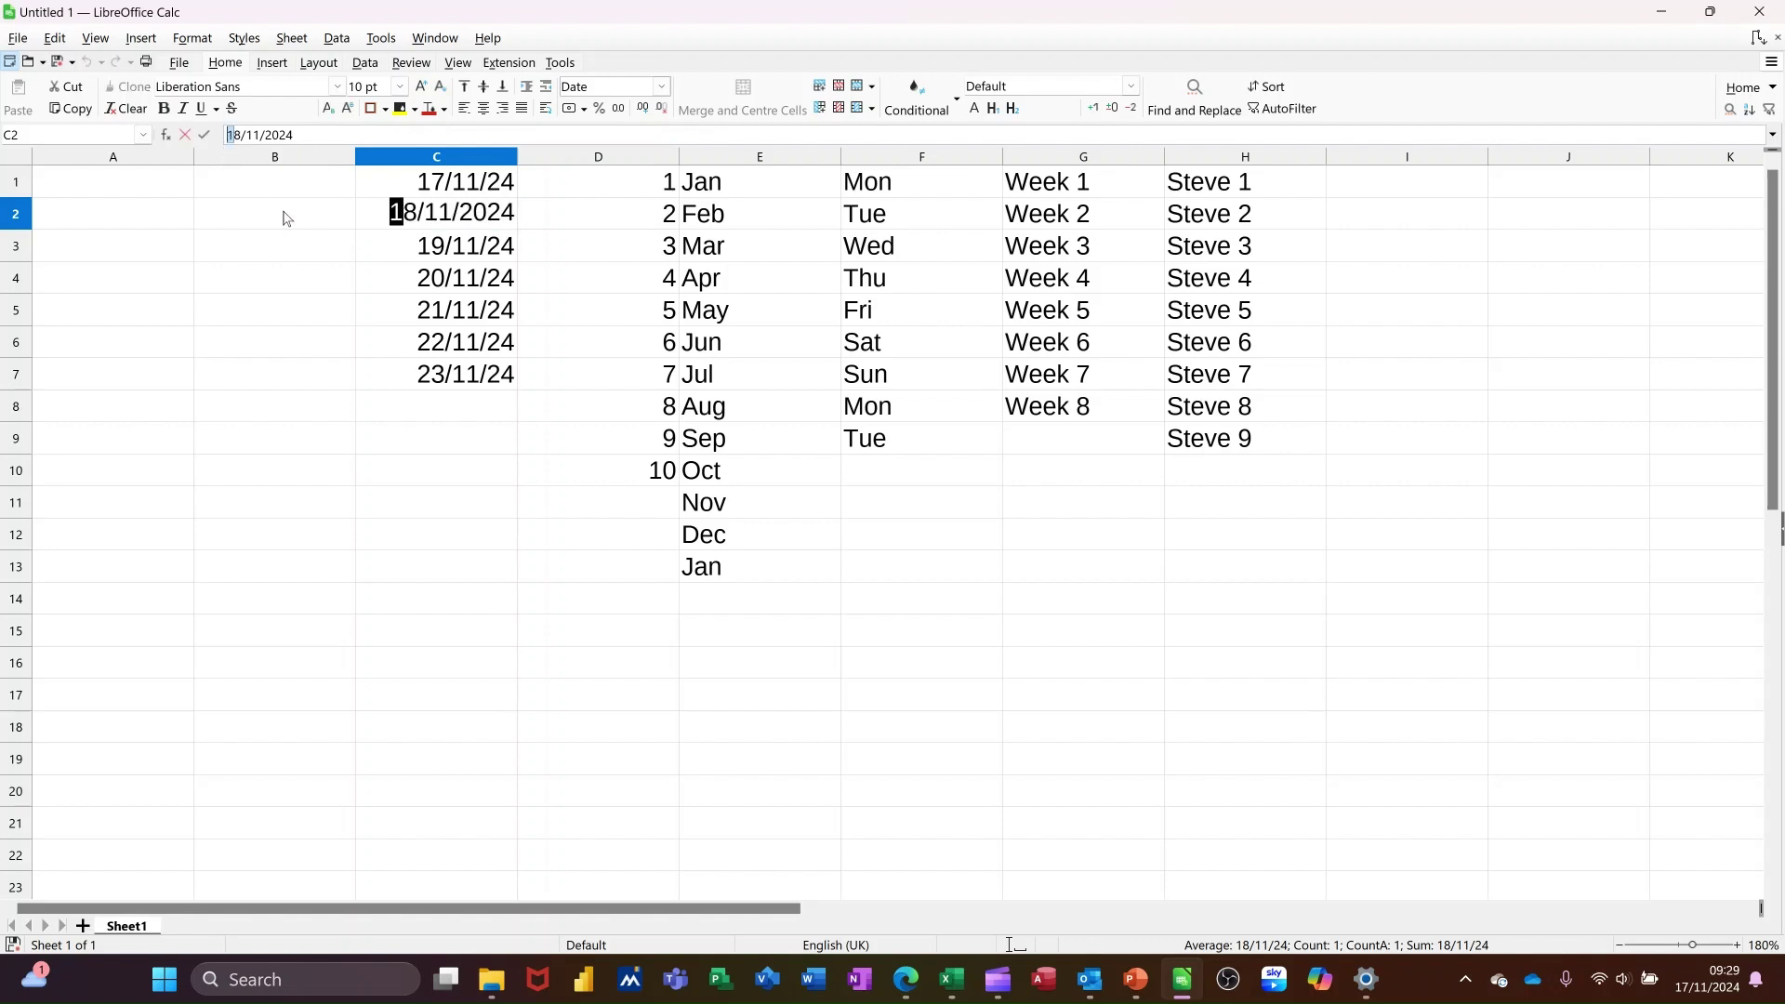
key(Delete)
key(Delete)
text(20)
key(Return)
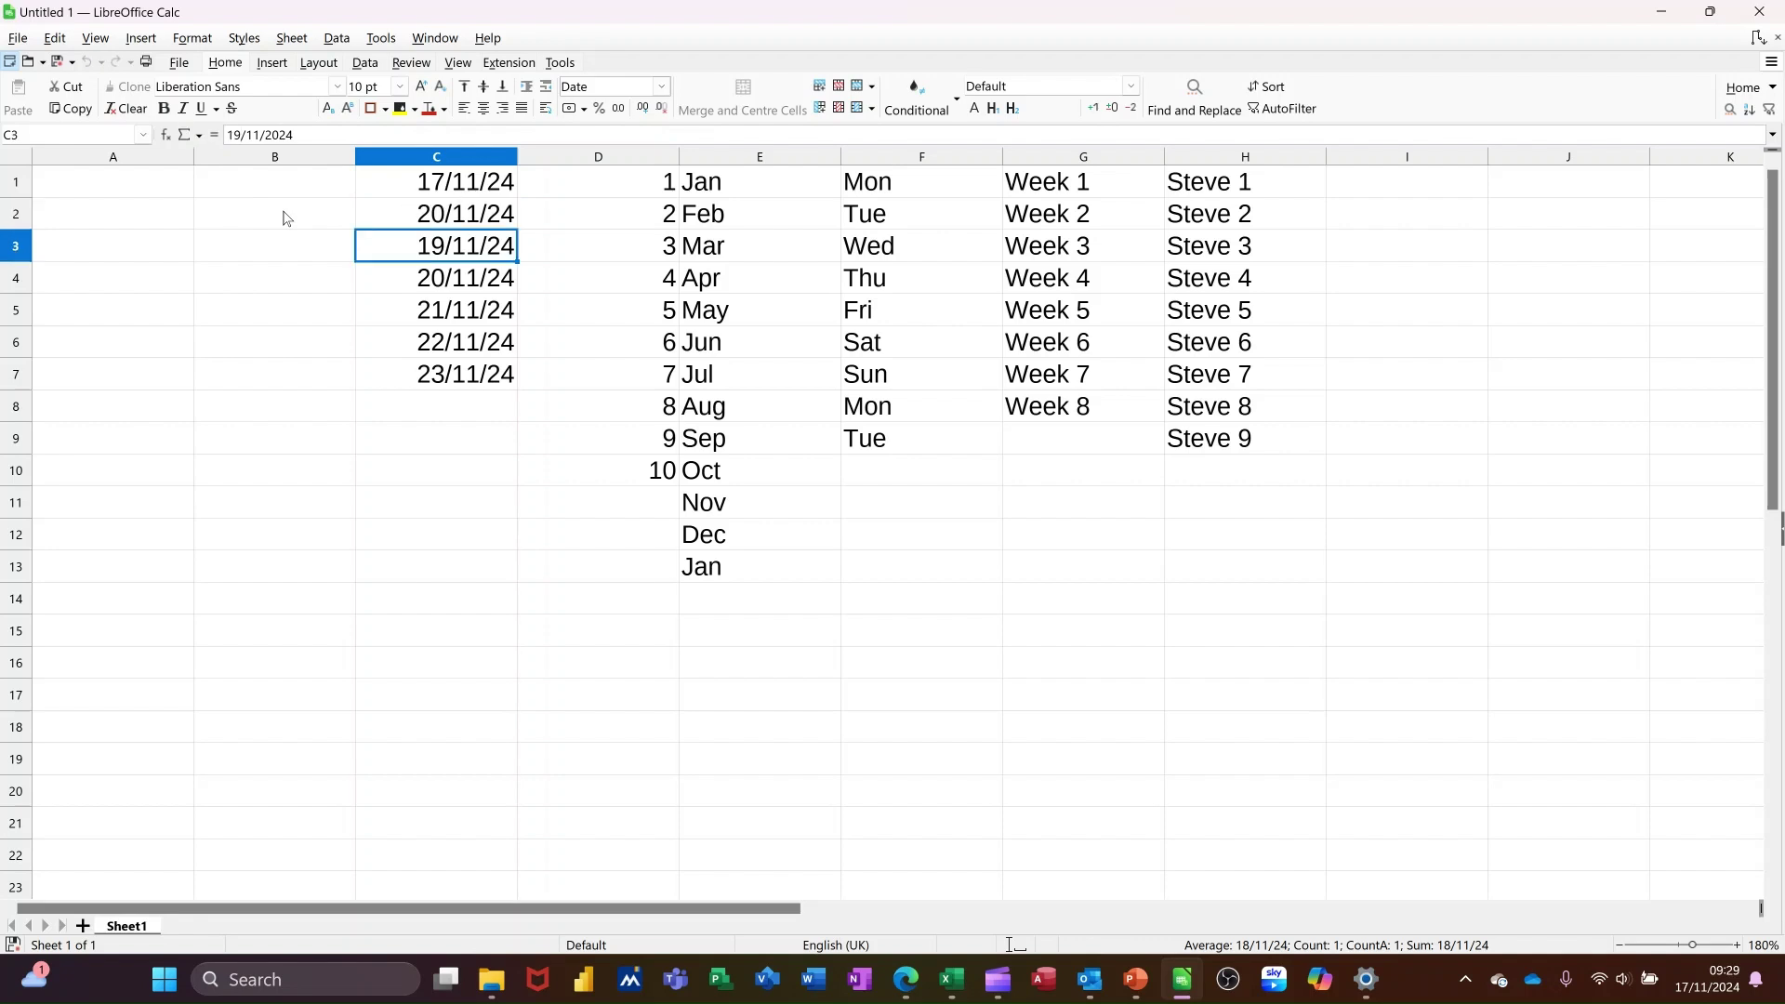
drag(433, 182, 516, 381)
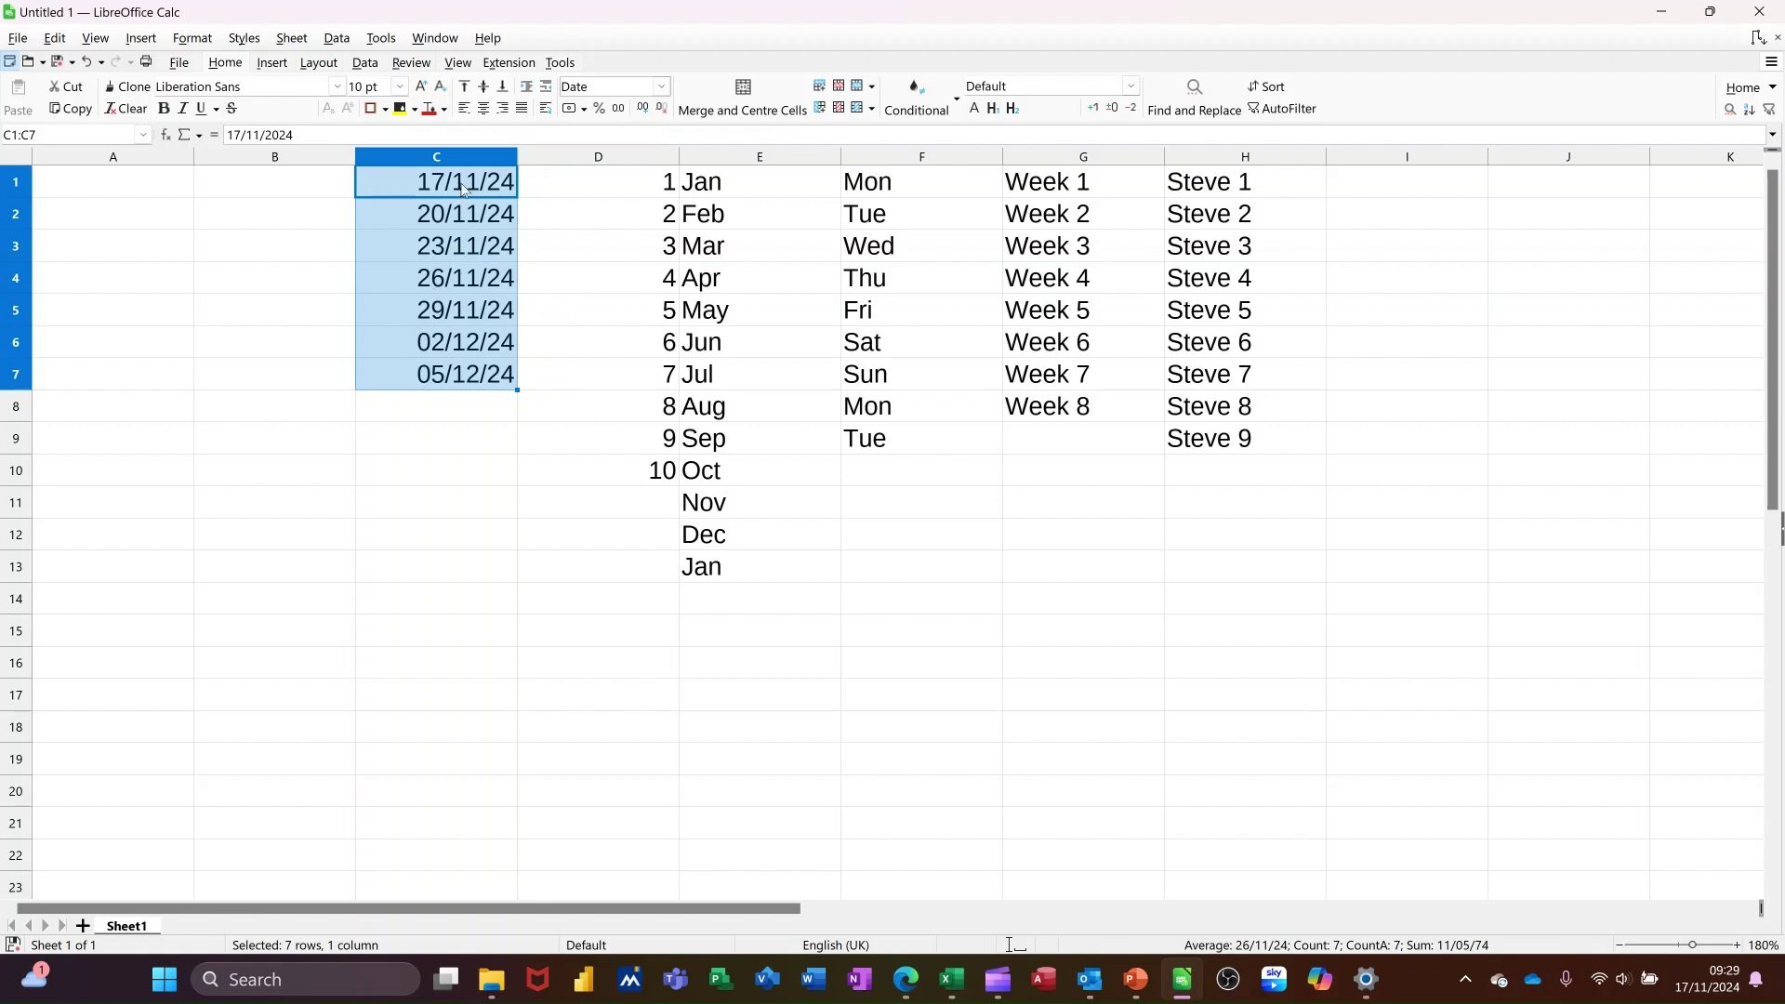
Delete columns C through H with their example series
drag(437, 160, 1208, 185)
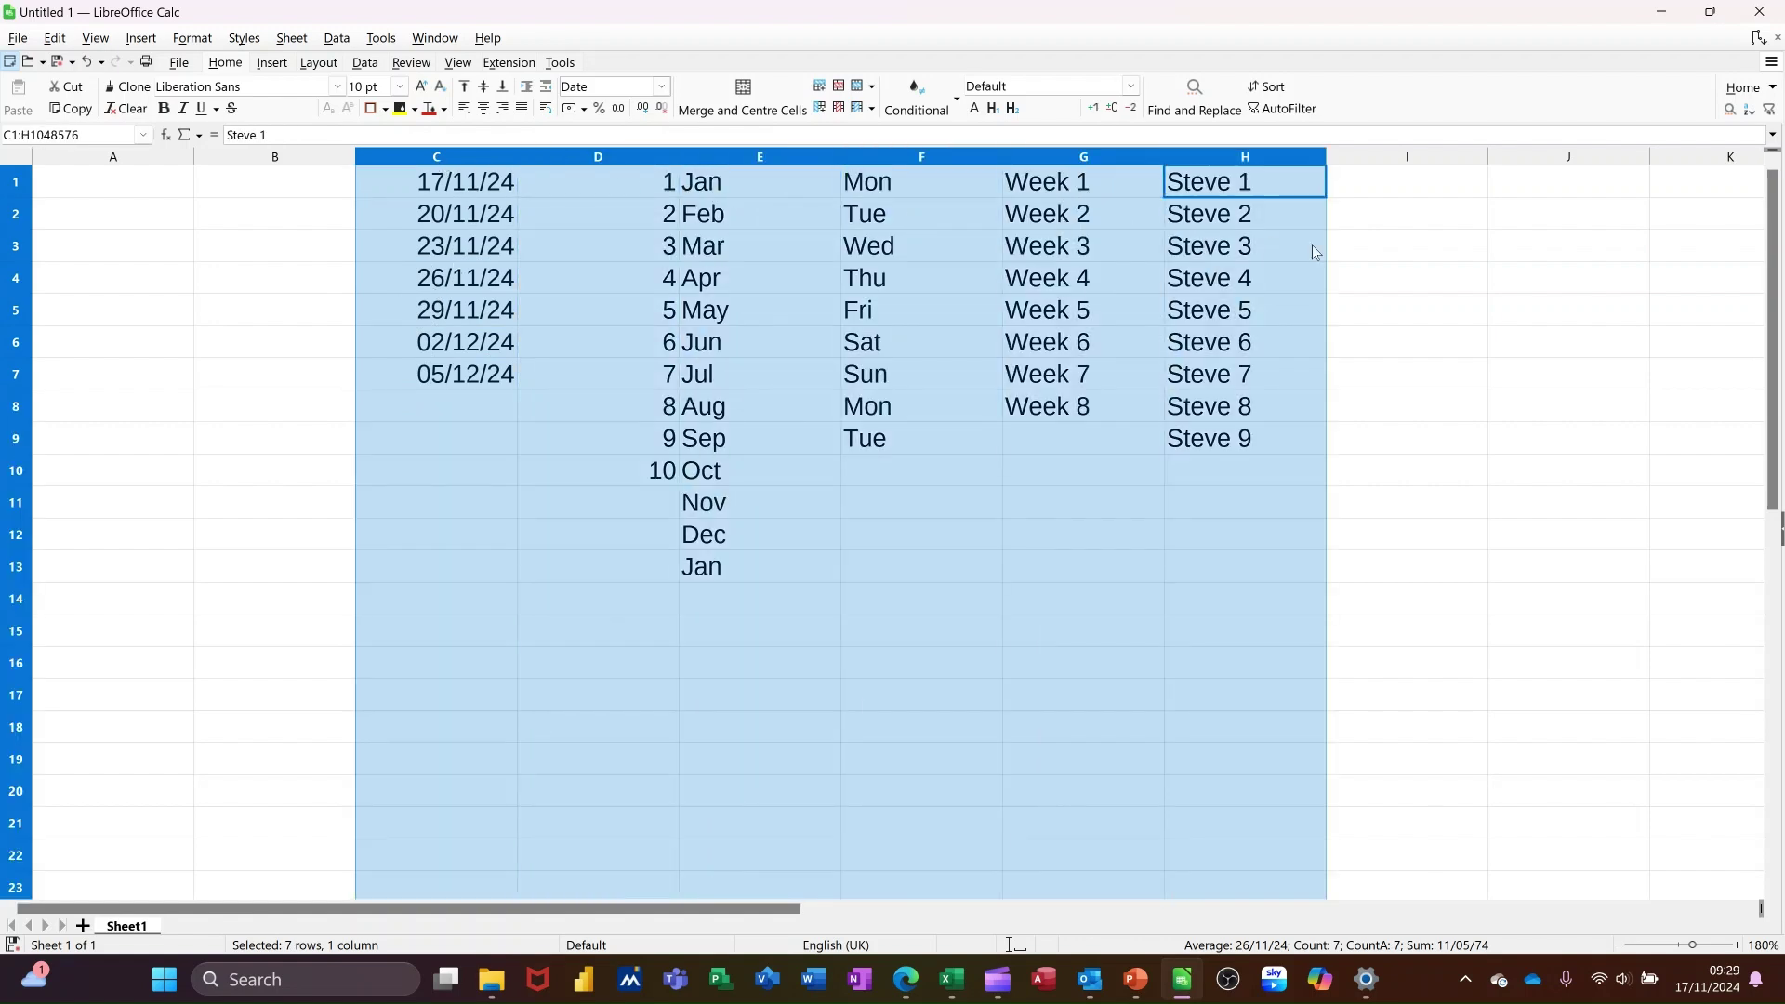
right_click(576, 253)
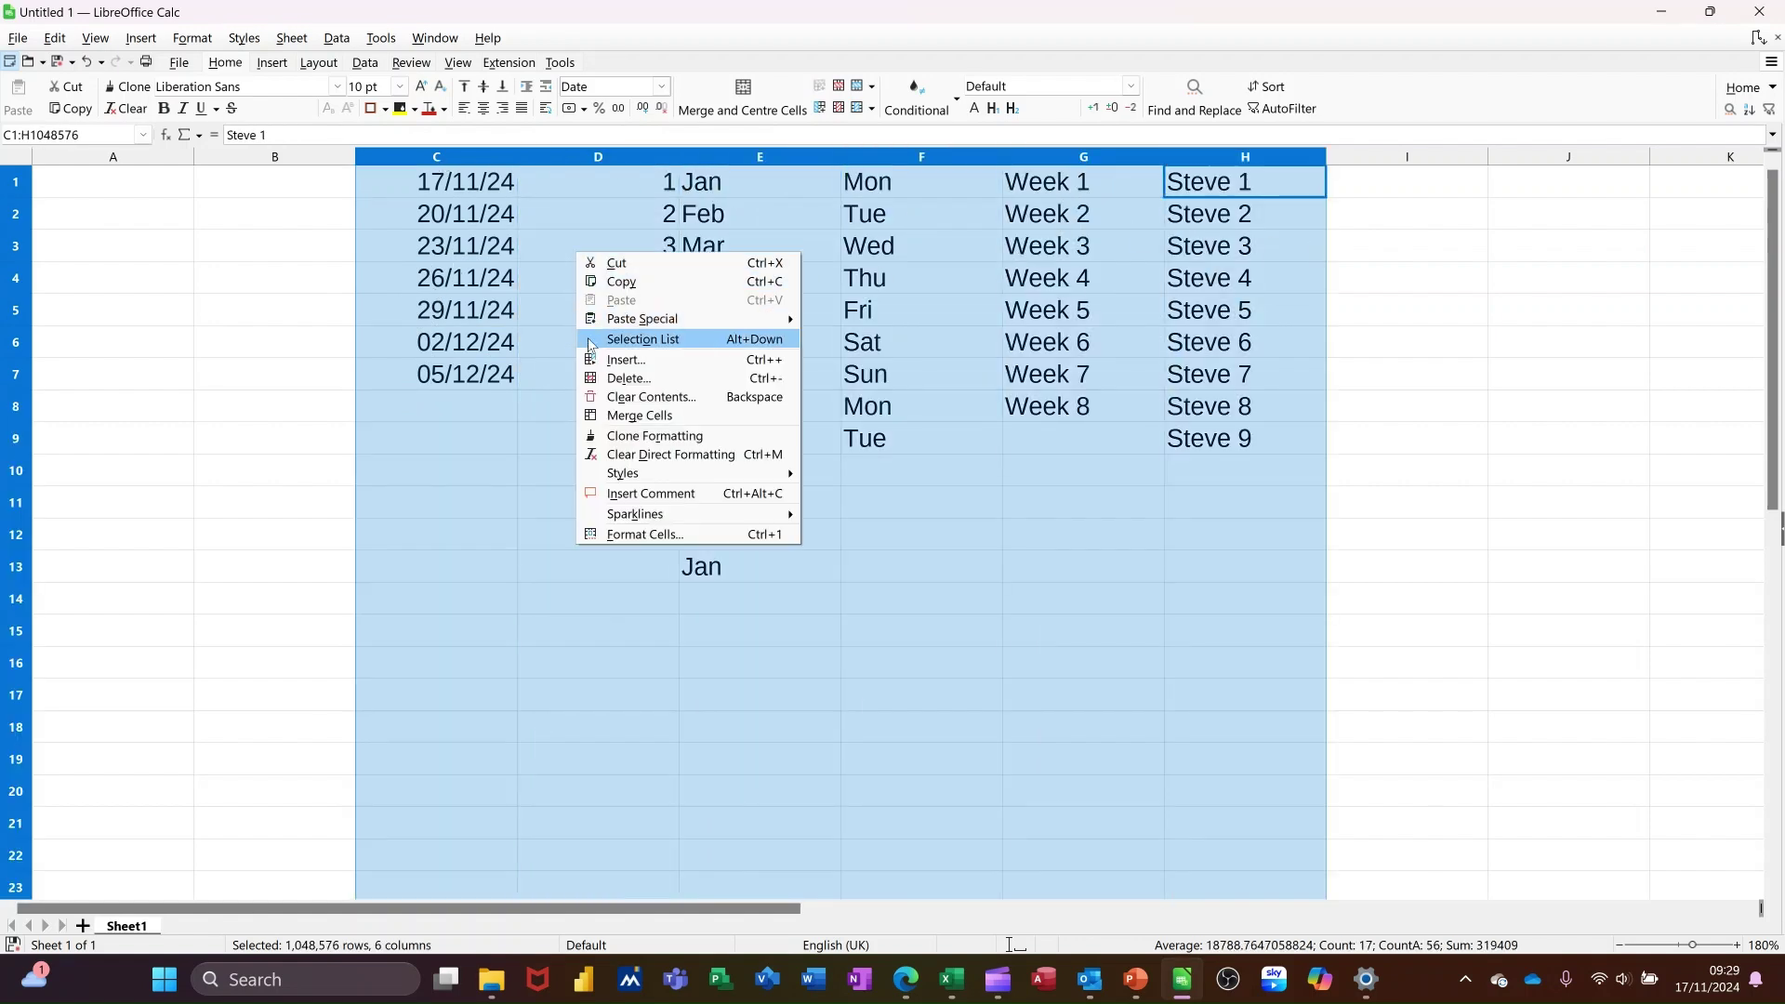
click(598, 379)
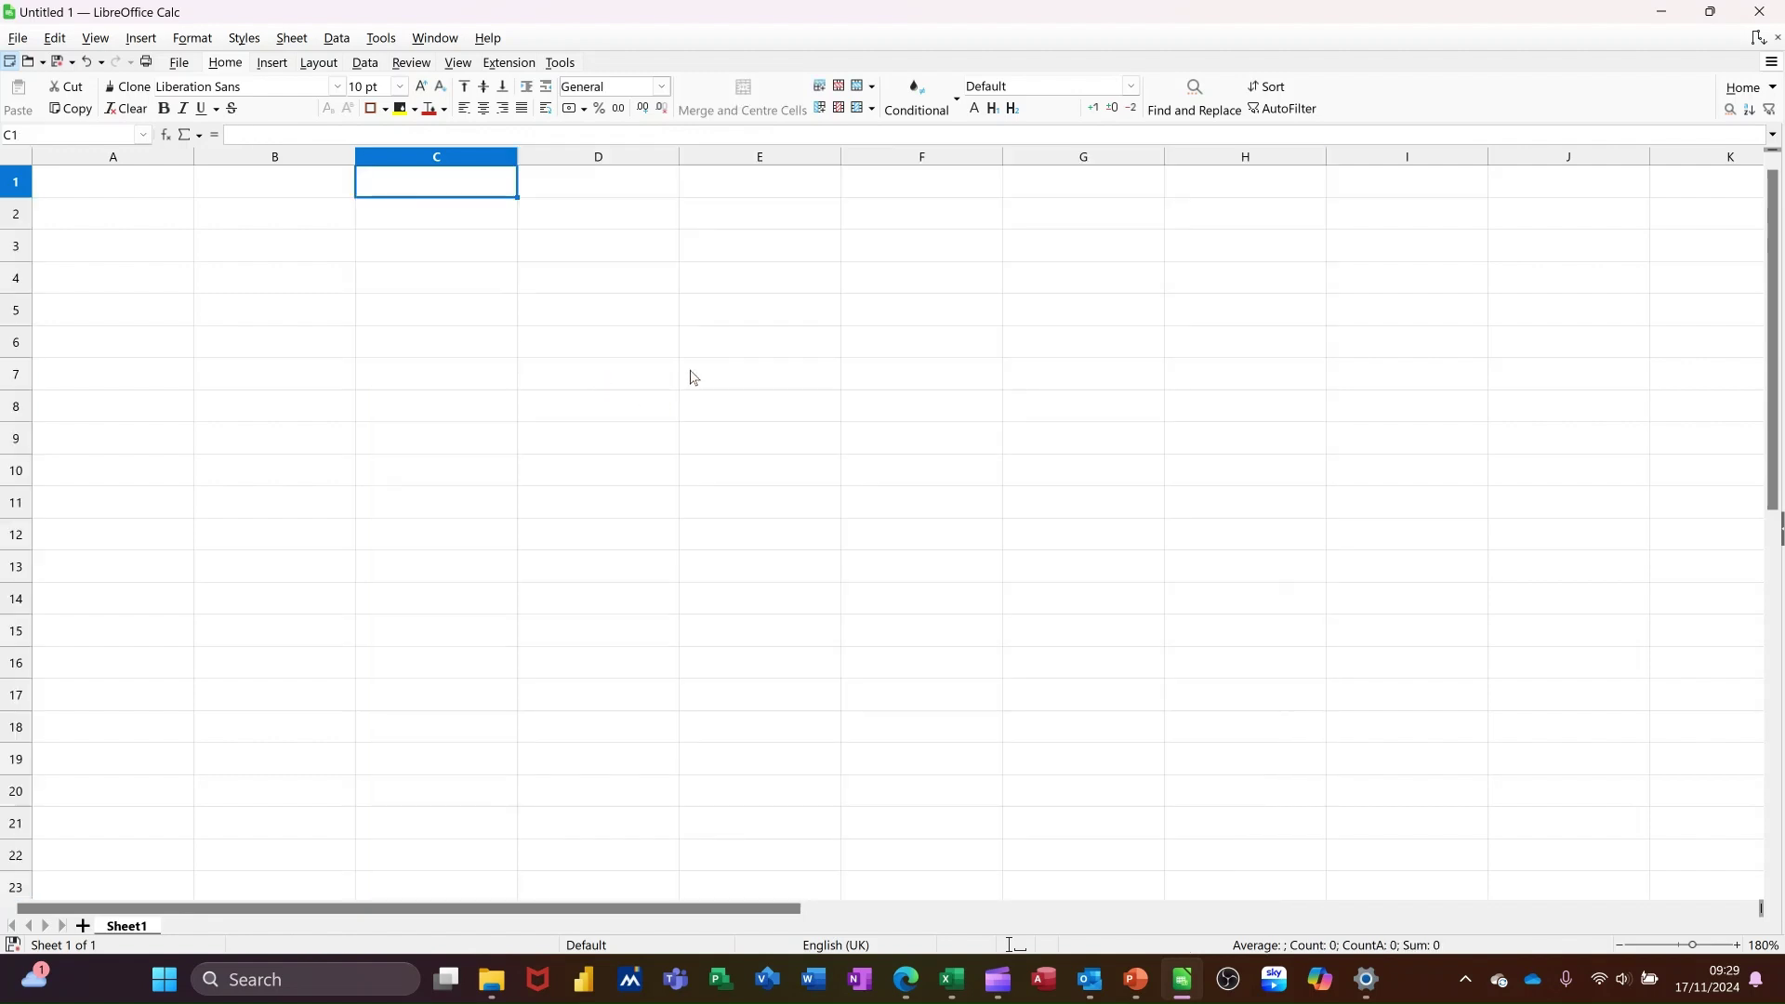
Select D1:D9 and bring up the Sheet menu's Fill Cells commands
drag(600, 192, 602, 424)
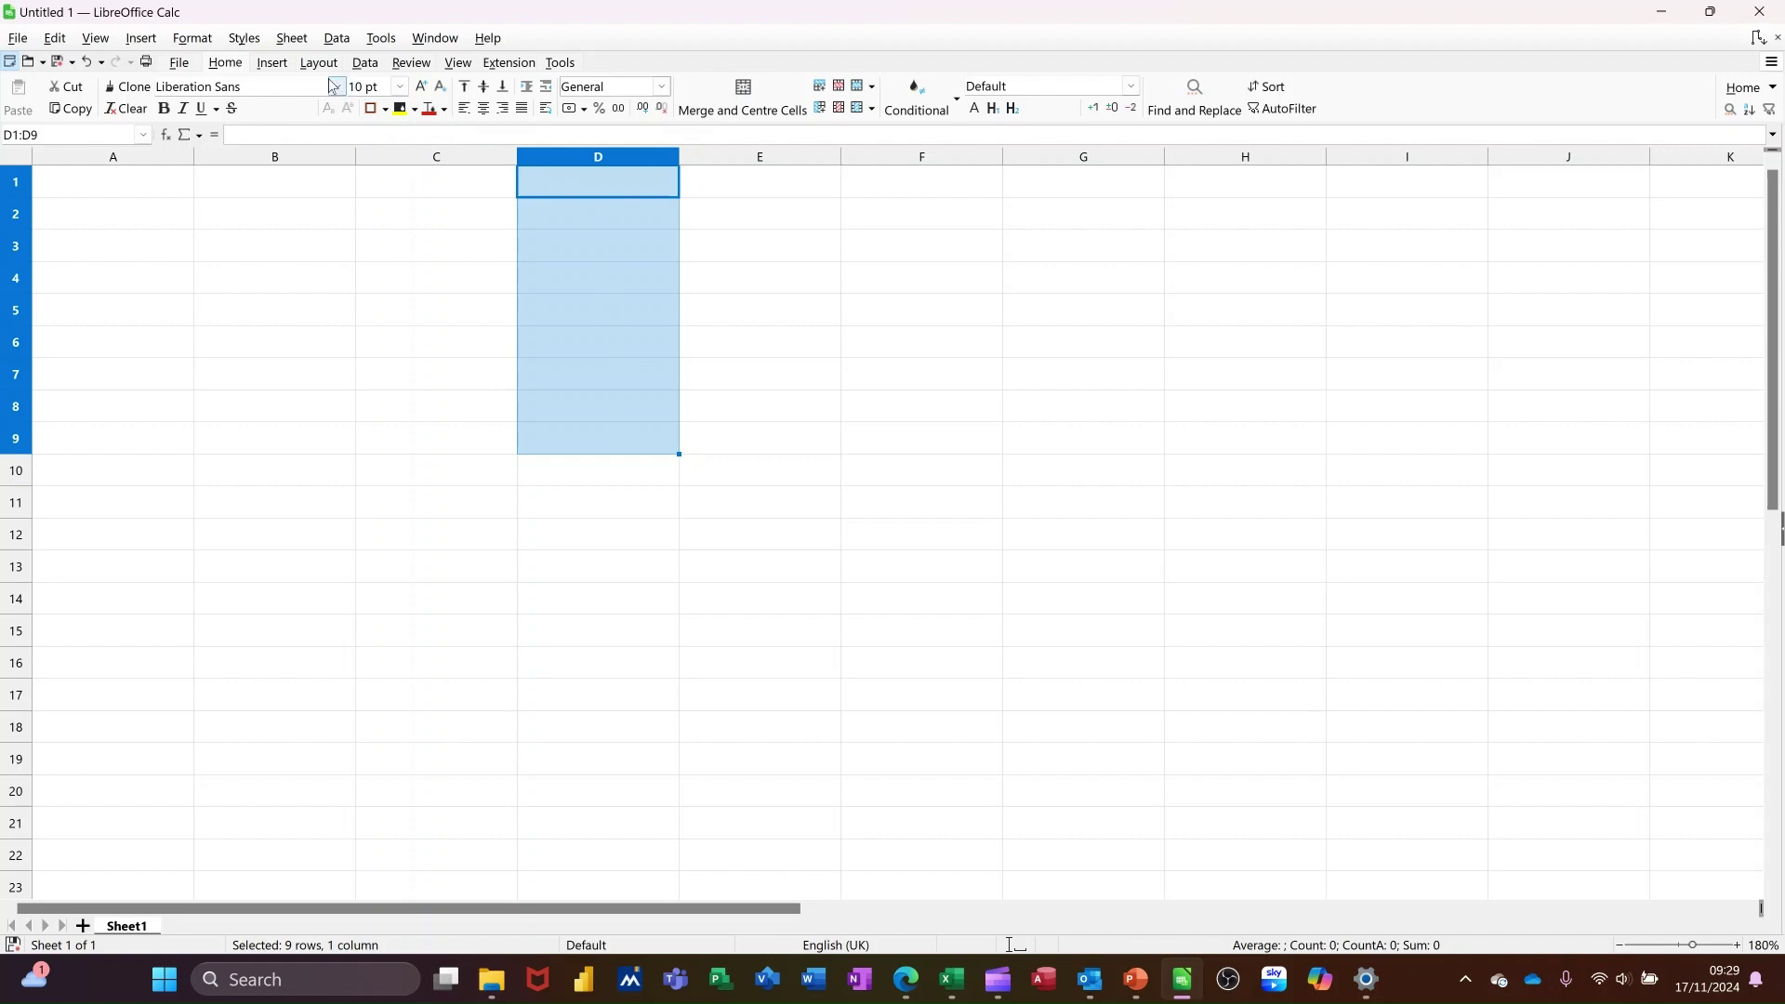
click(293, 42)
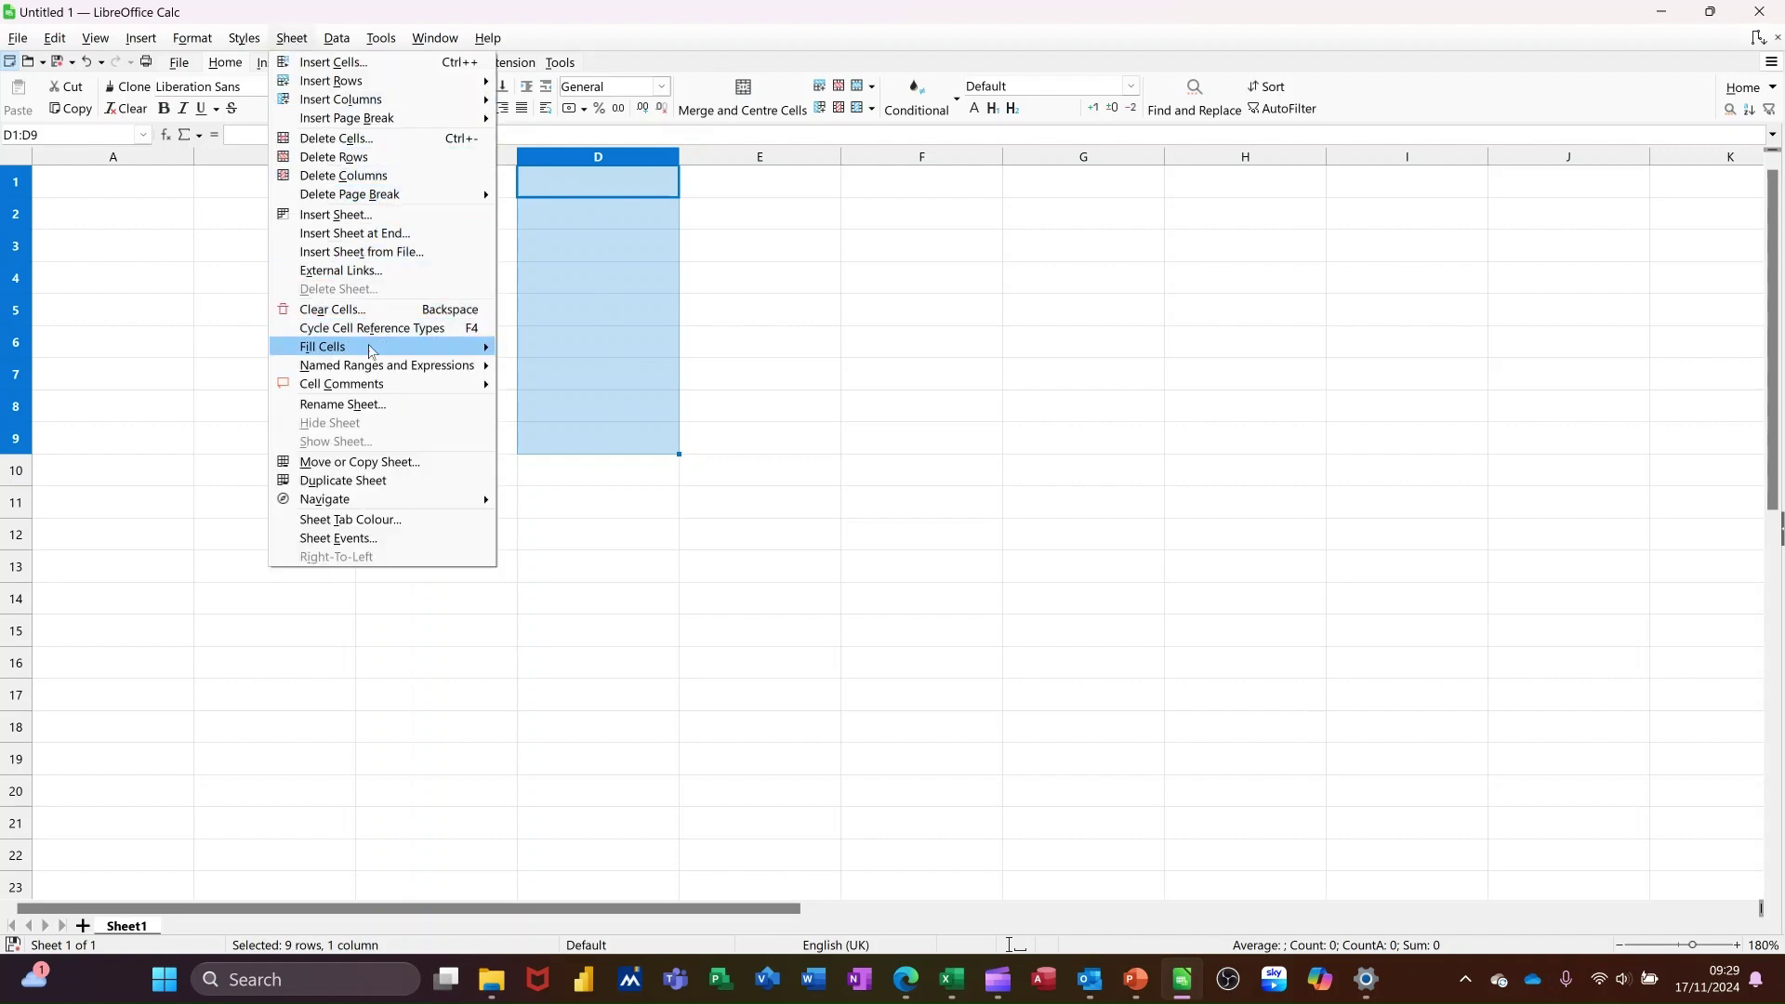
mouse_move(366, 354)
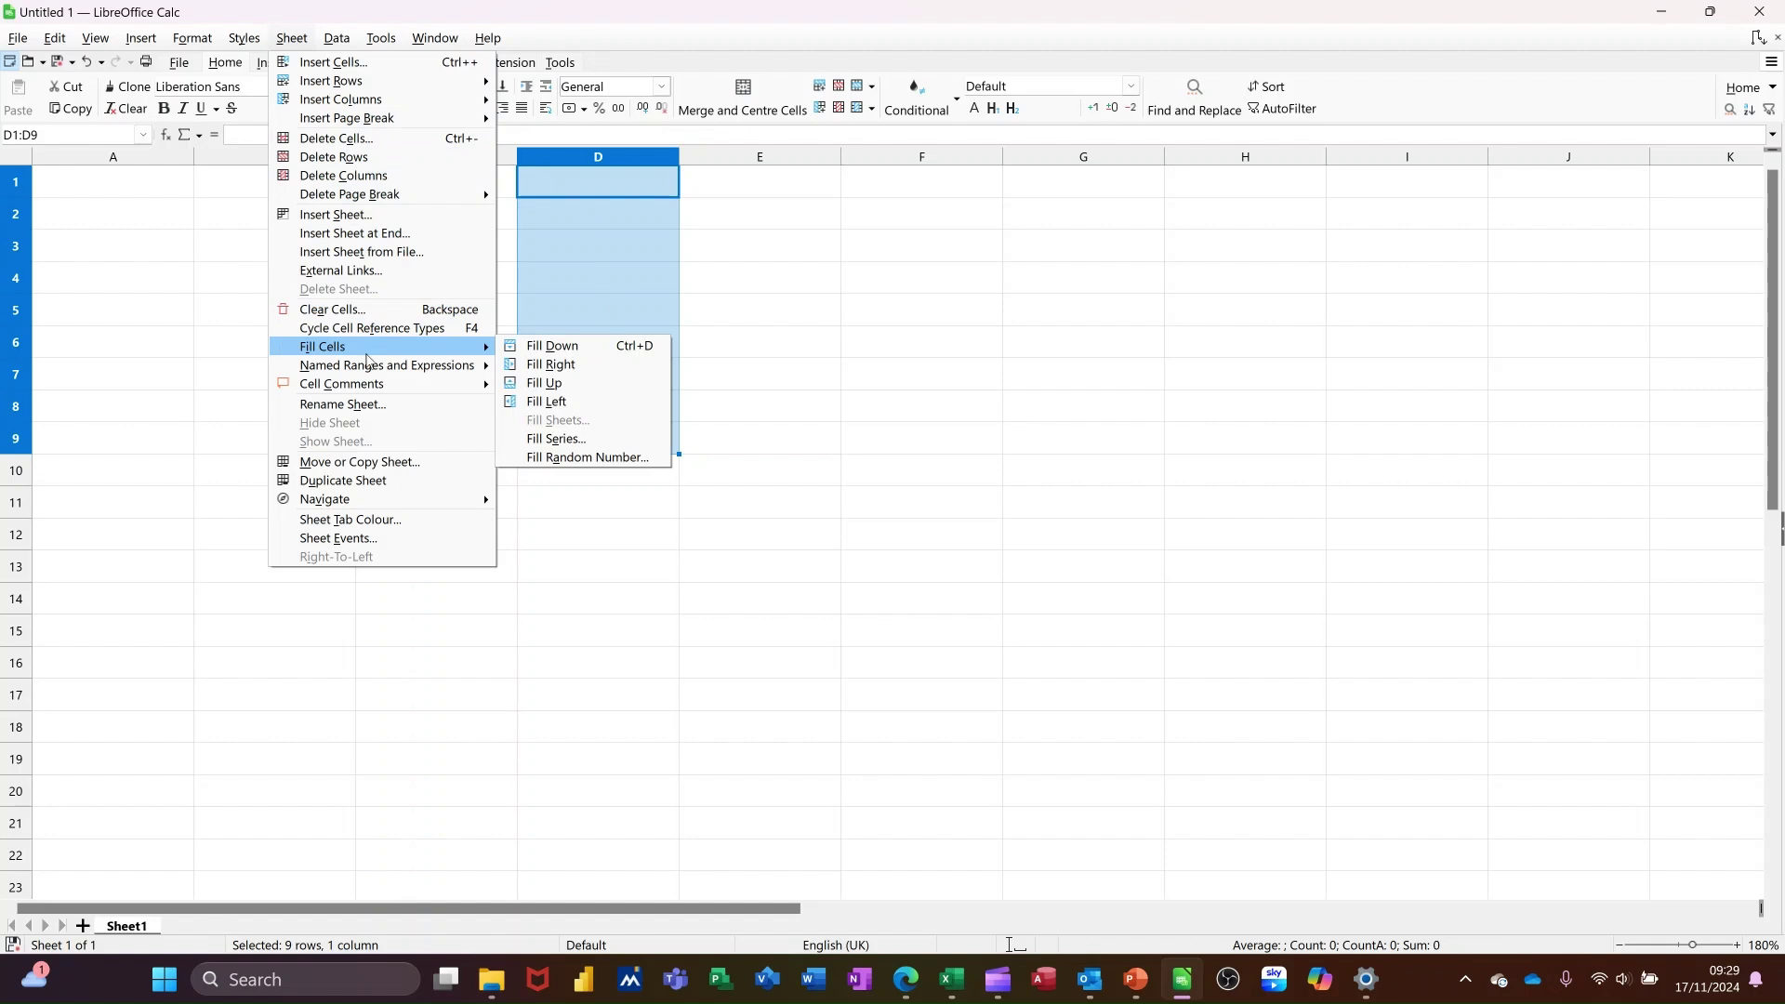
Fill D1:D9 with a linear series from start 1 to end 10, giving 1, 3, 5, 7, 9
click(560, 442)
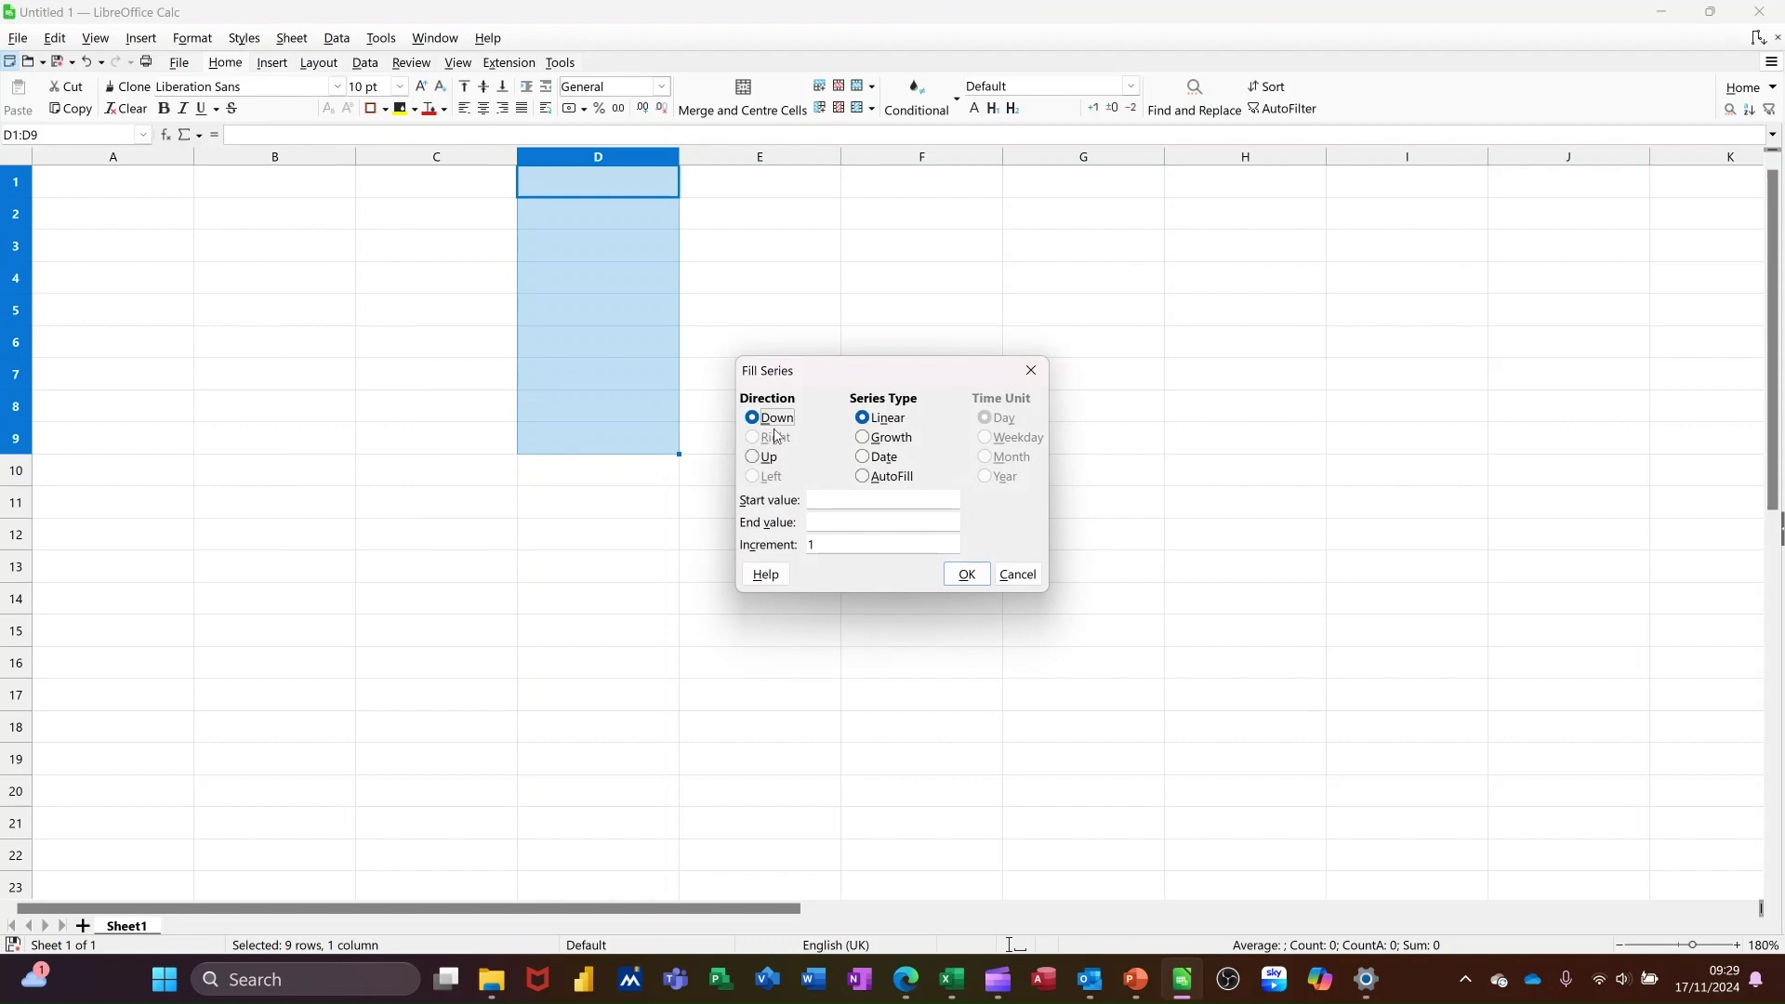
click(837, 502)
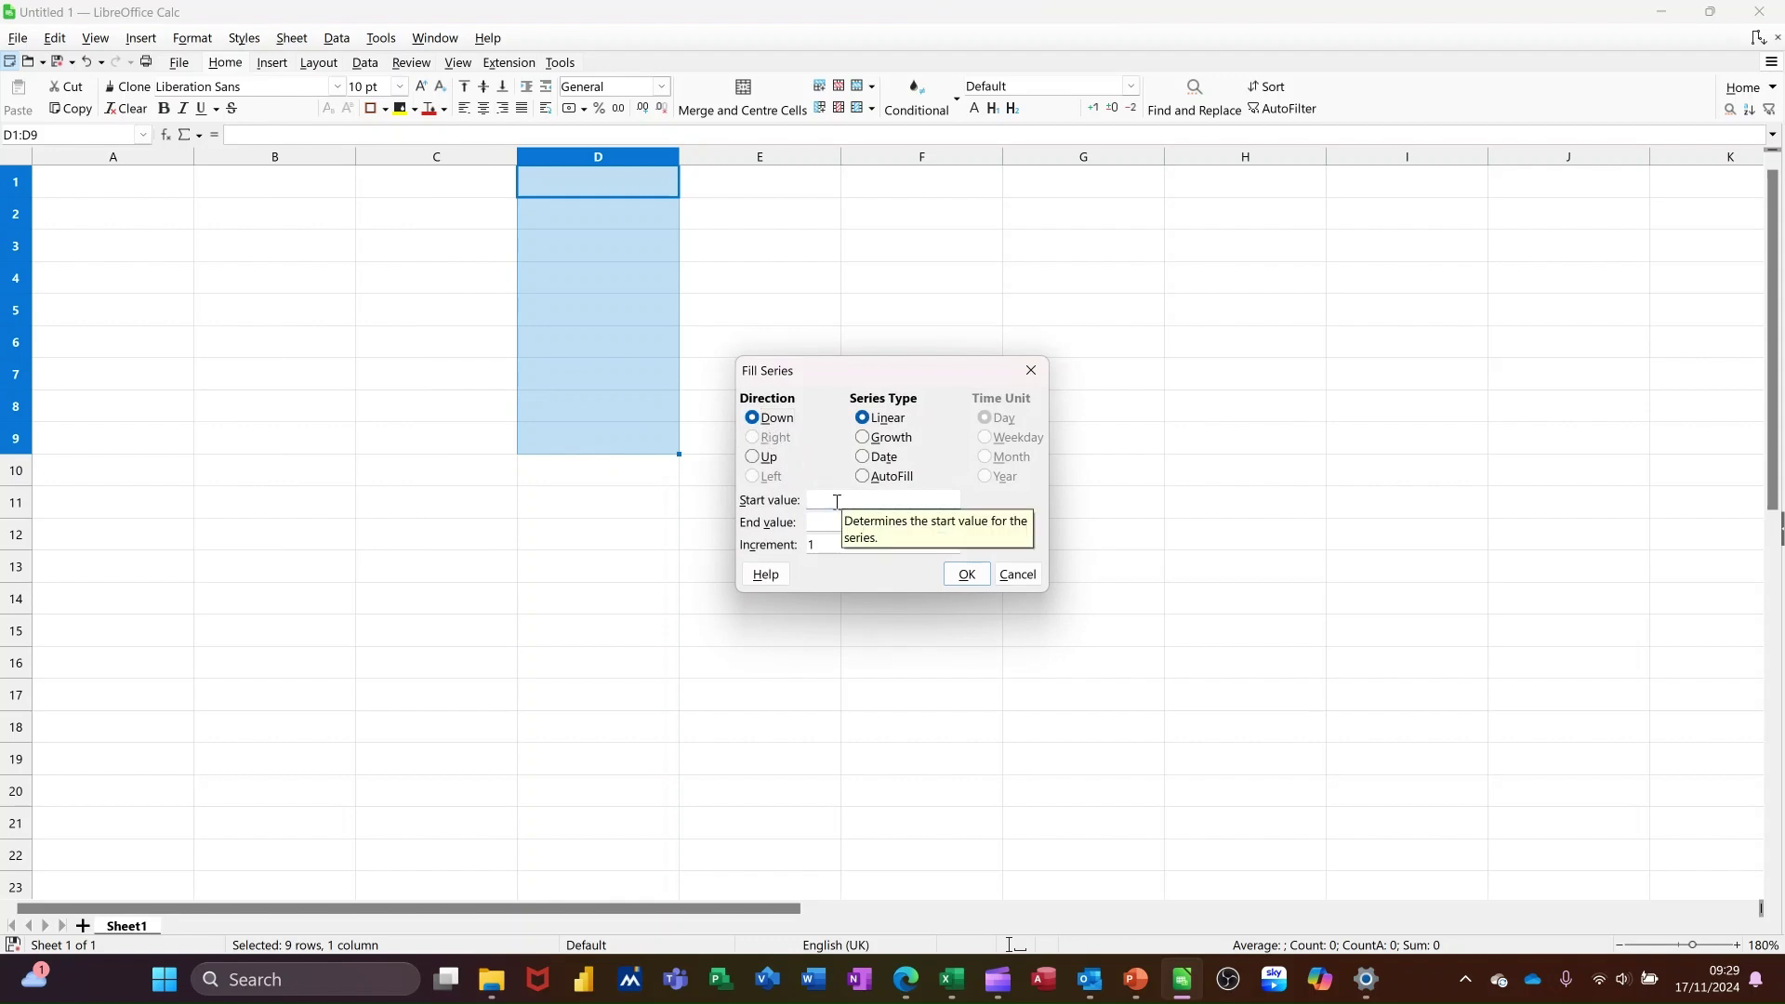
text(1)
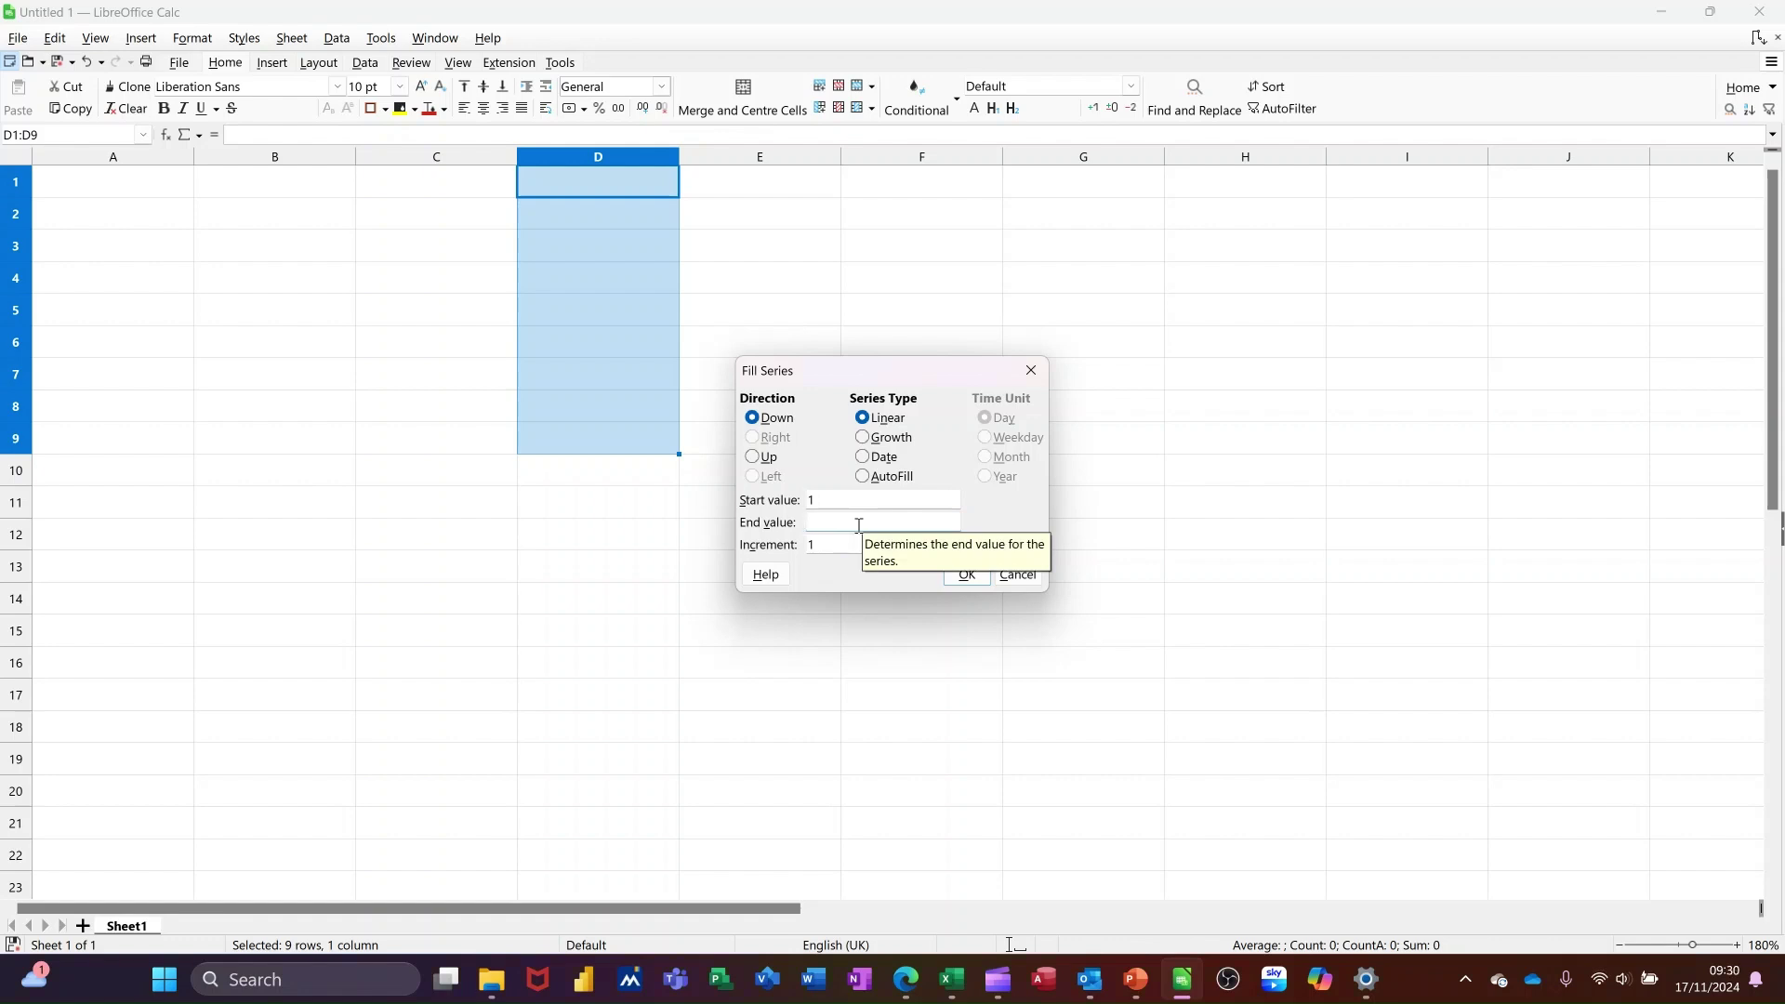
click(859, 526)
text(10)
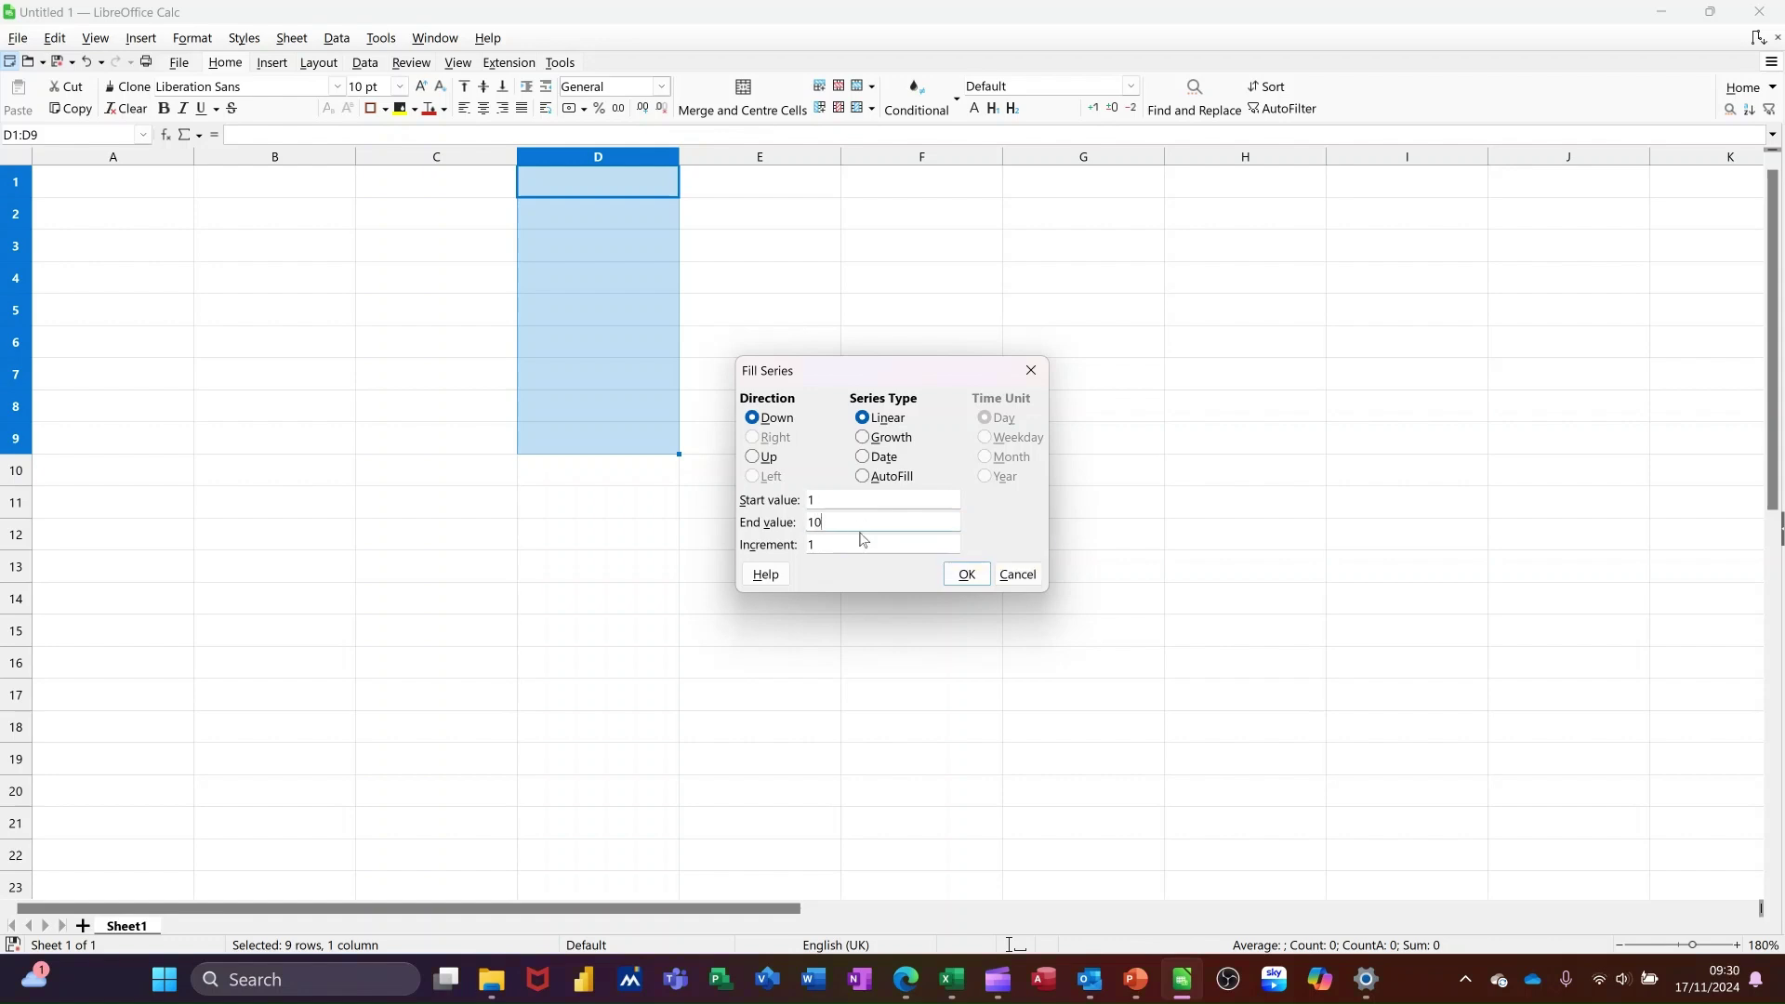
key(Tab)
click(965, 575)
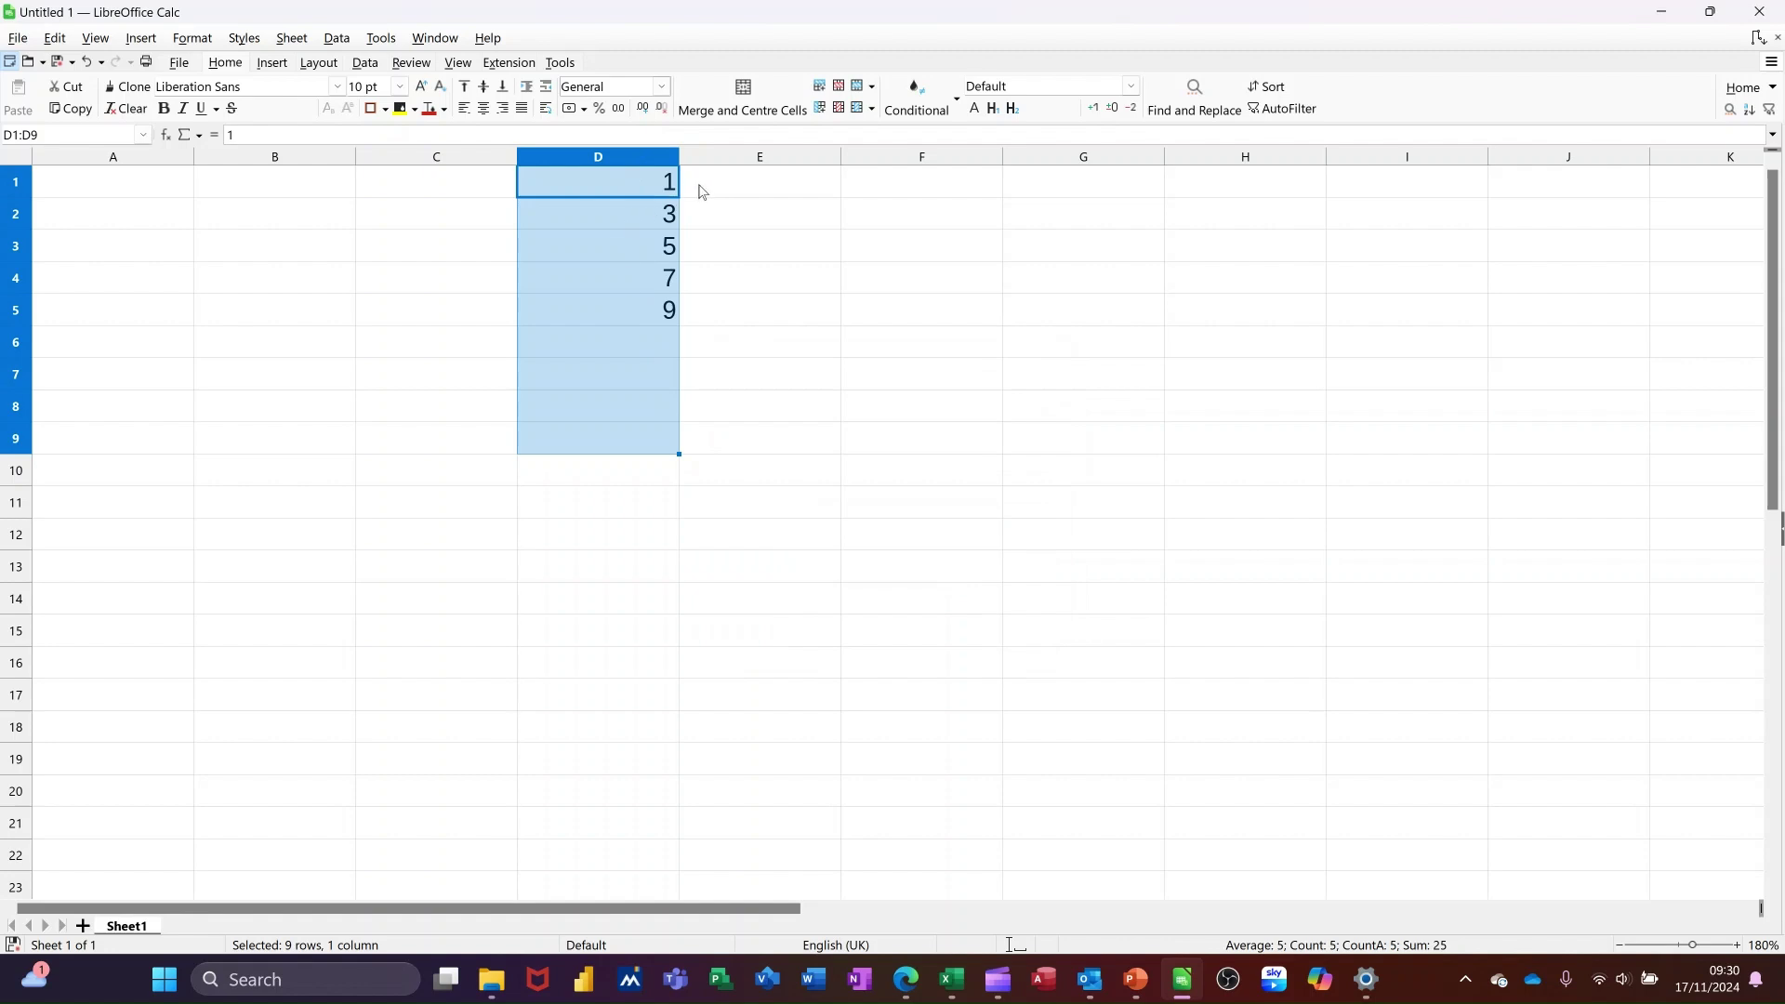
Clear D1:D5 and fill D1:D9 with a daily Date series starting 1/1/24
key(Delete)
click(303, 41)
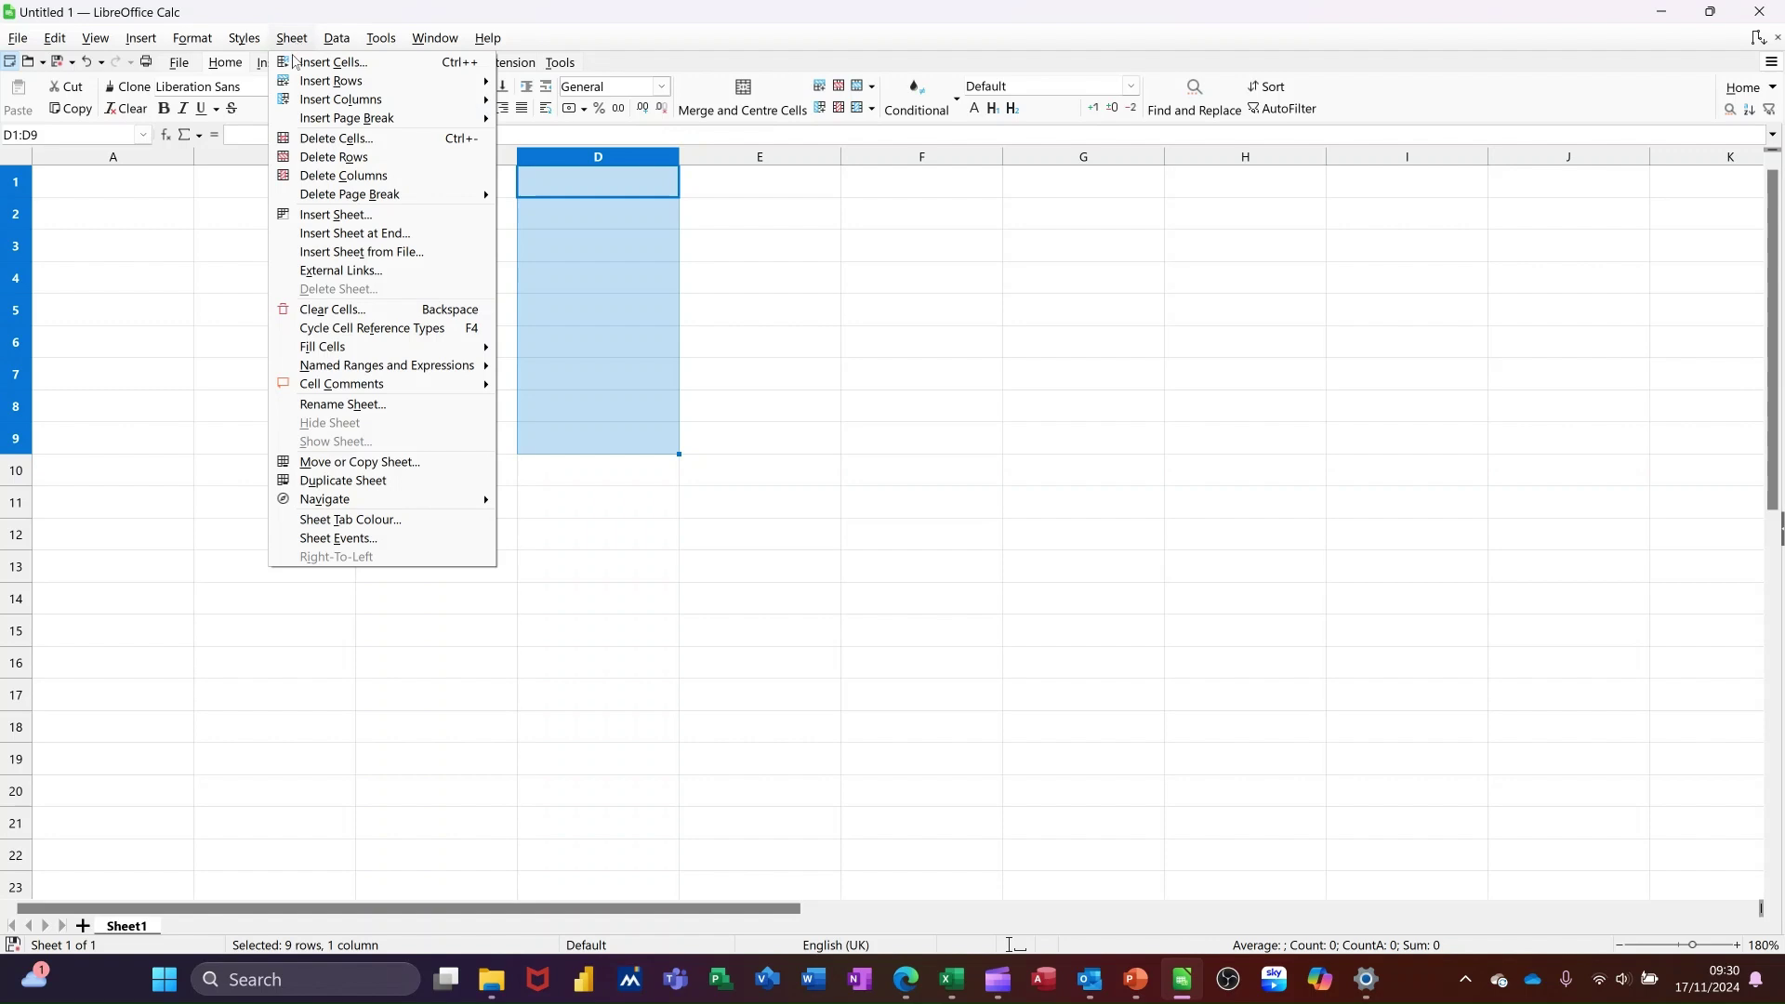
mouse_move(381, 348)
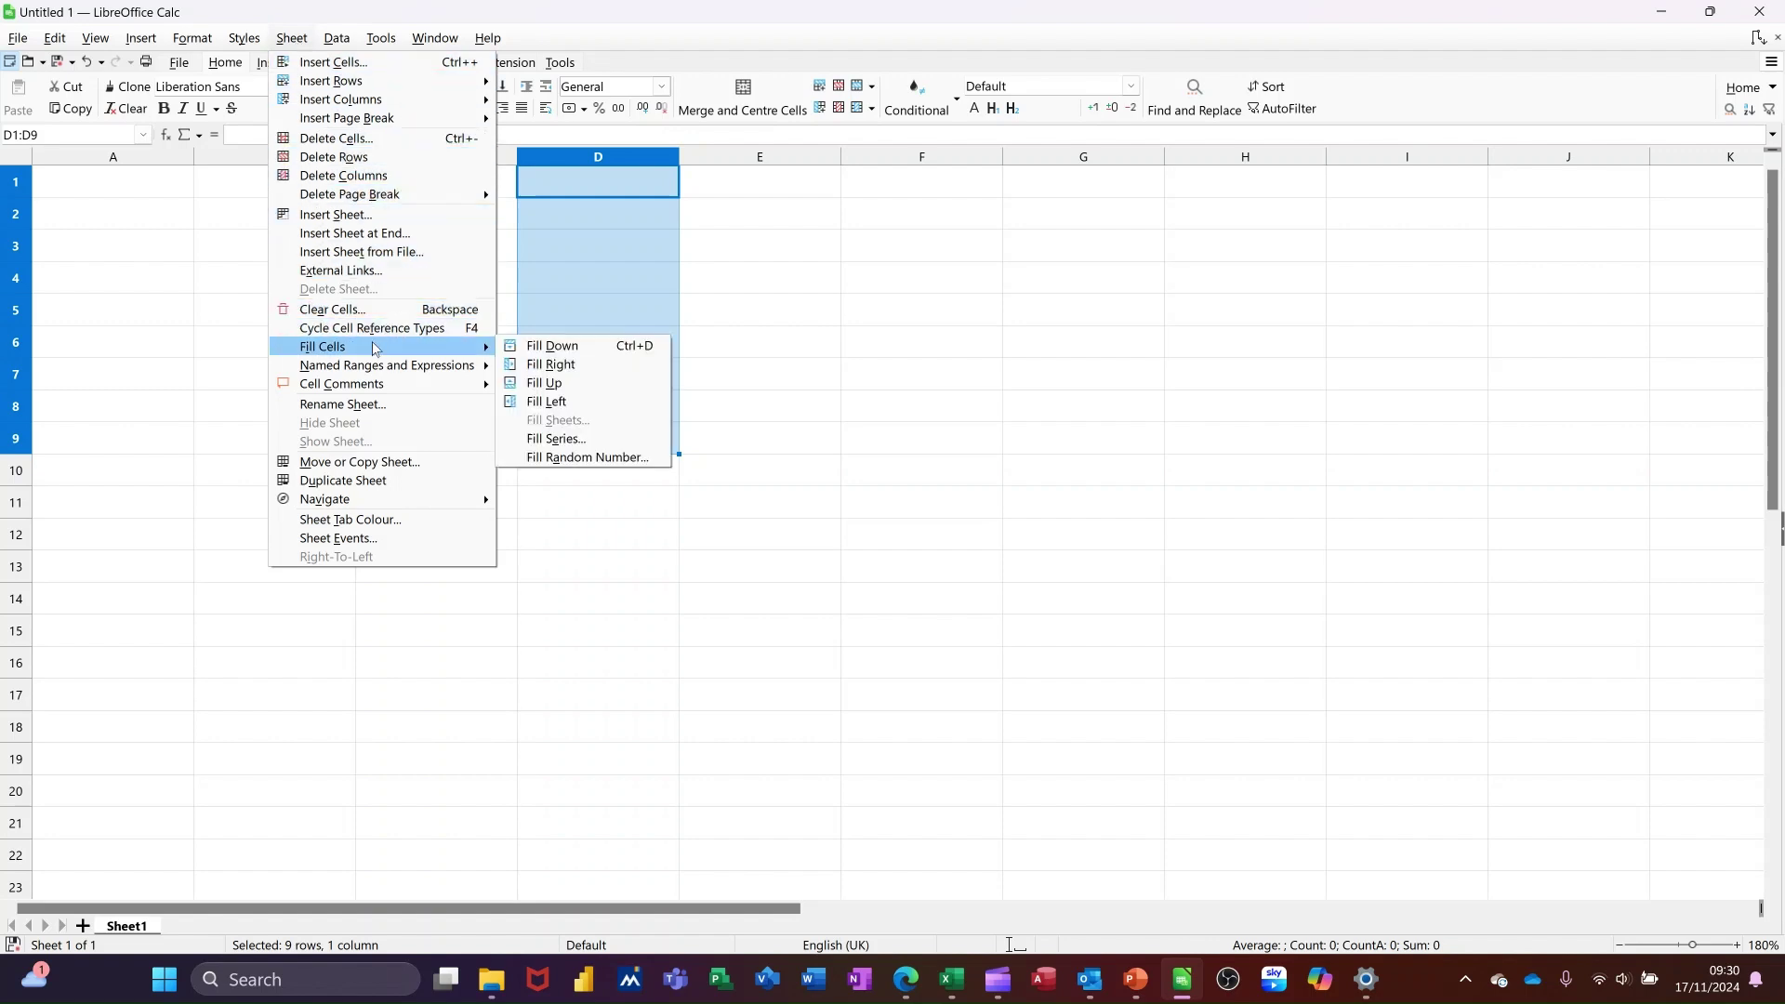
click(576, 443)
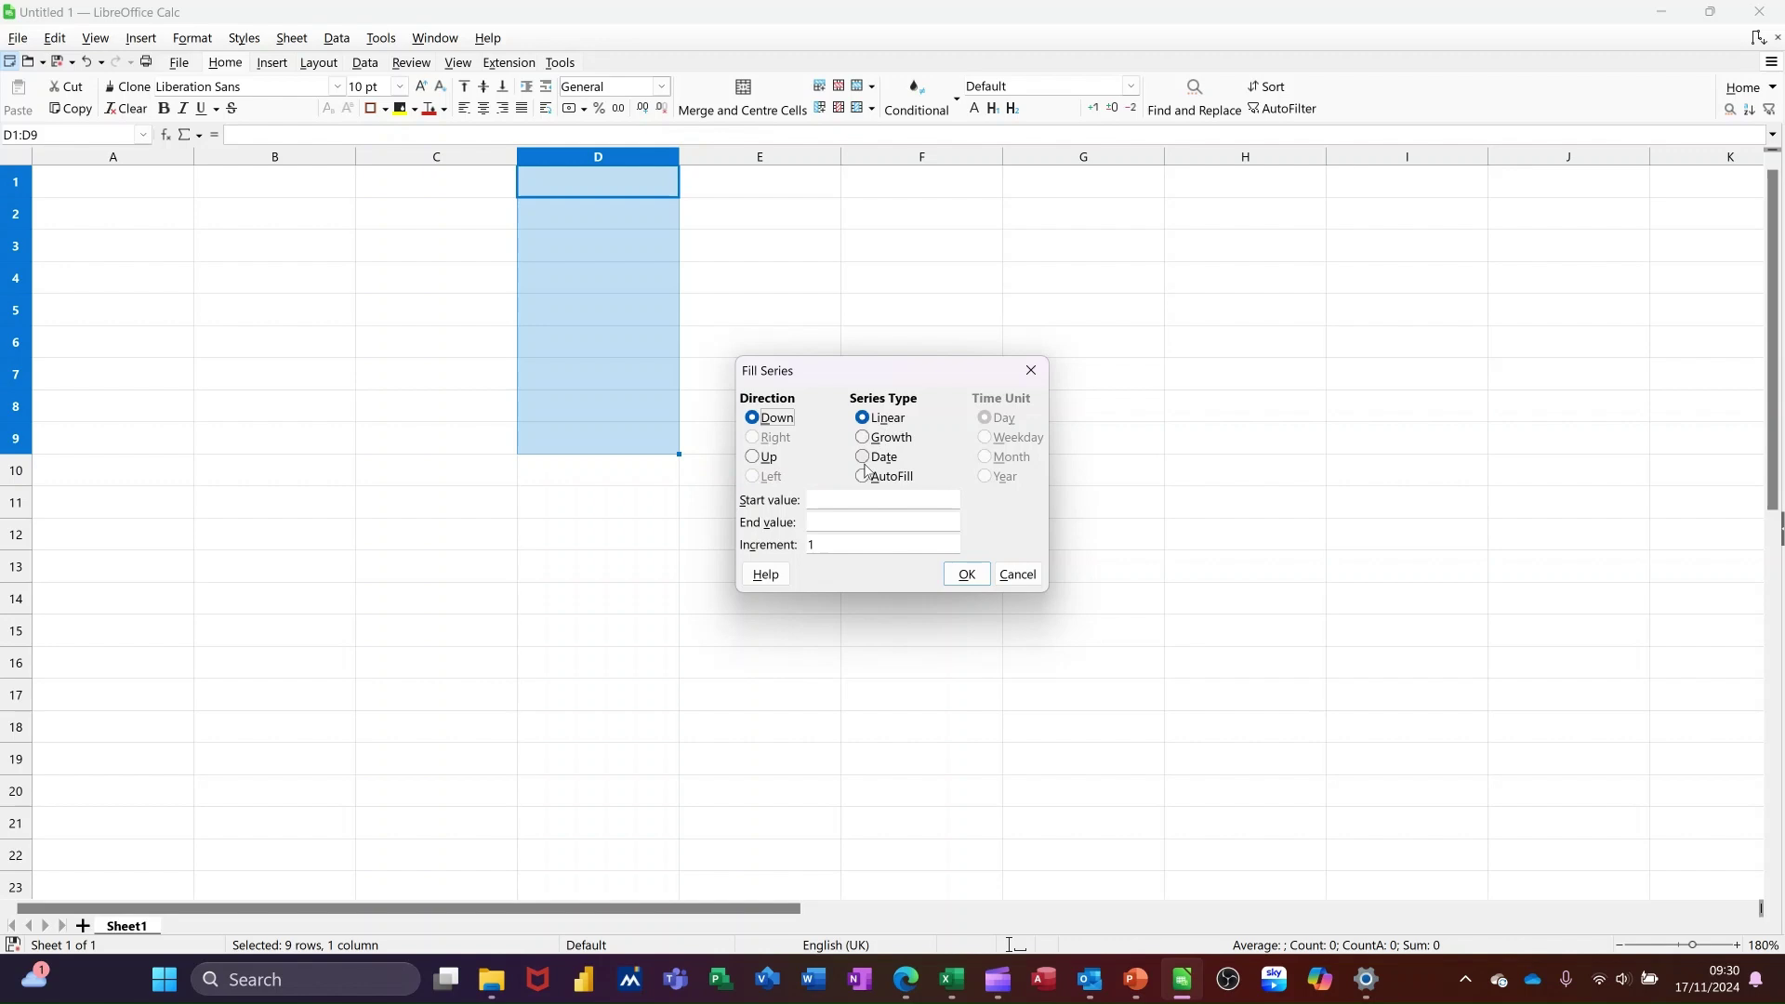
click(863, 457)
click(834, 502)
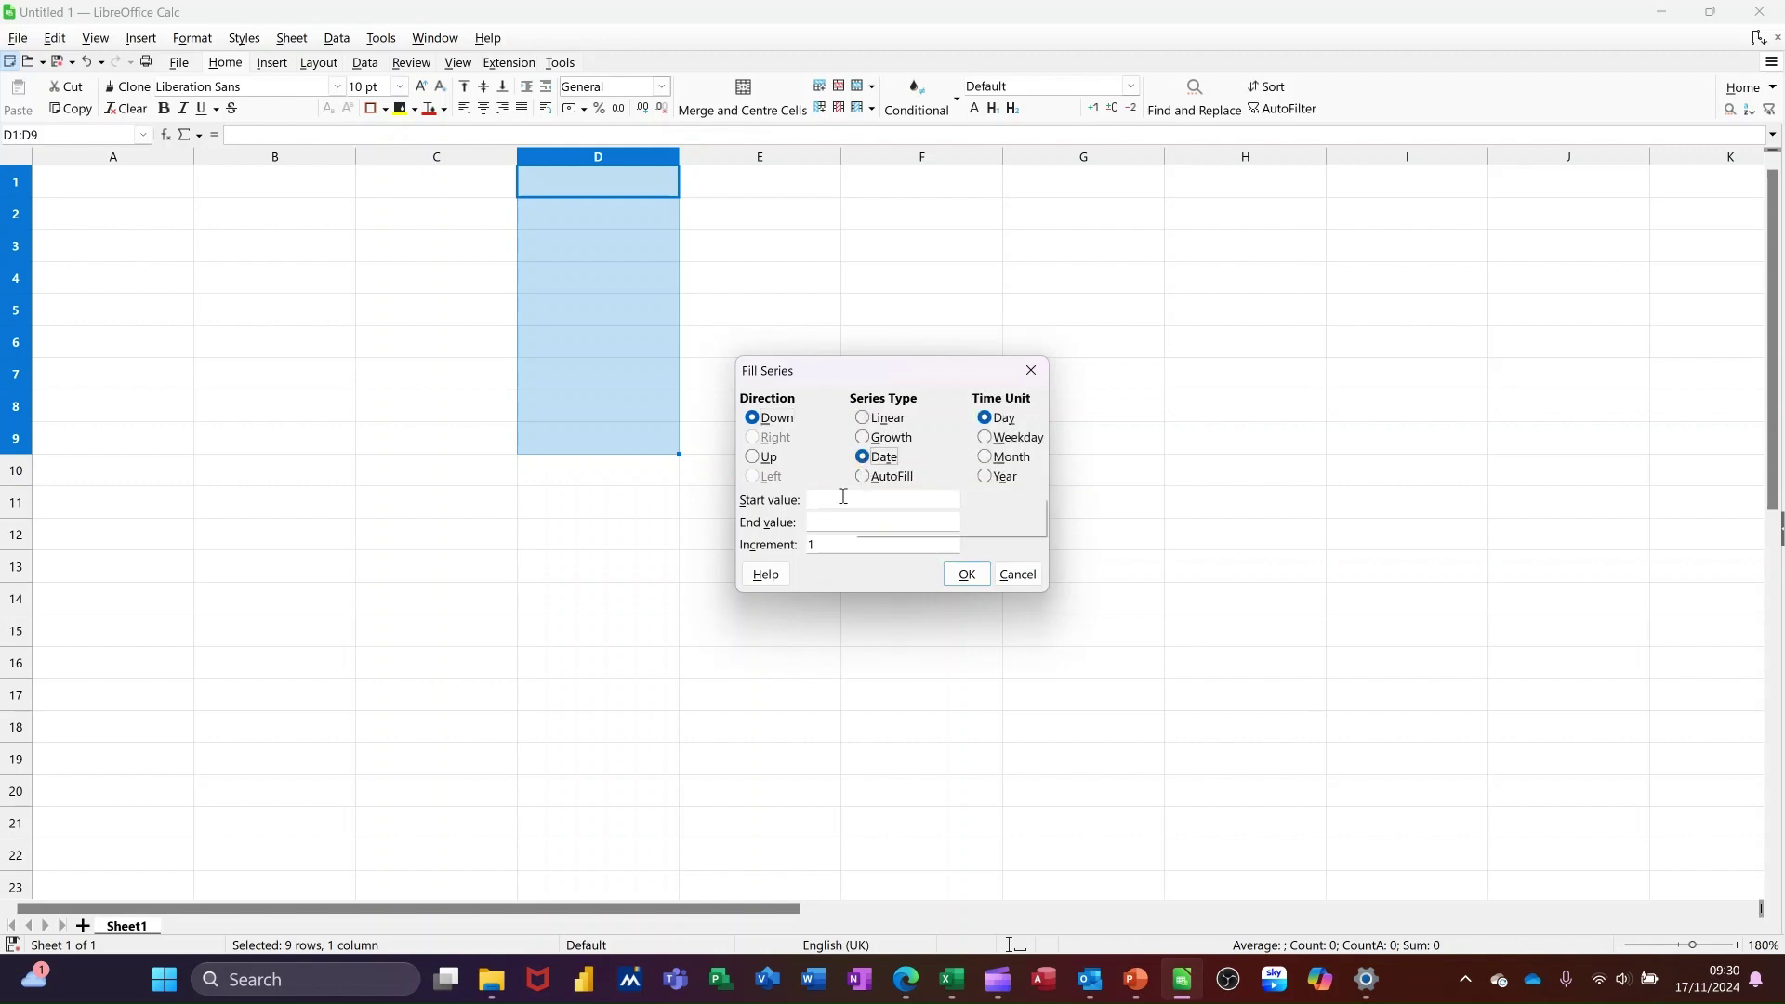
text(1/1/24)
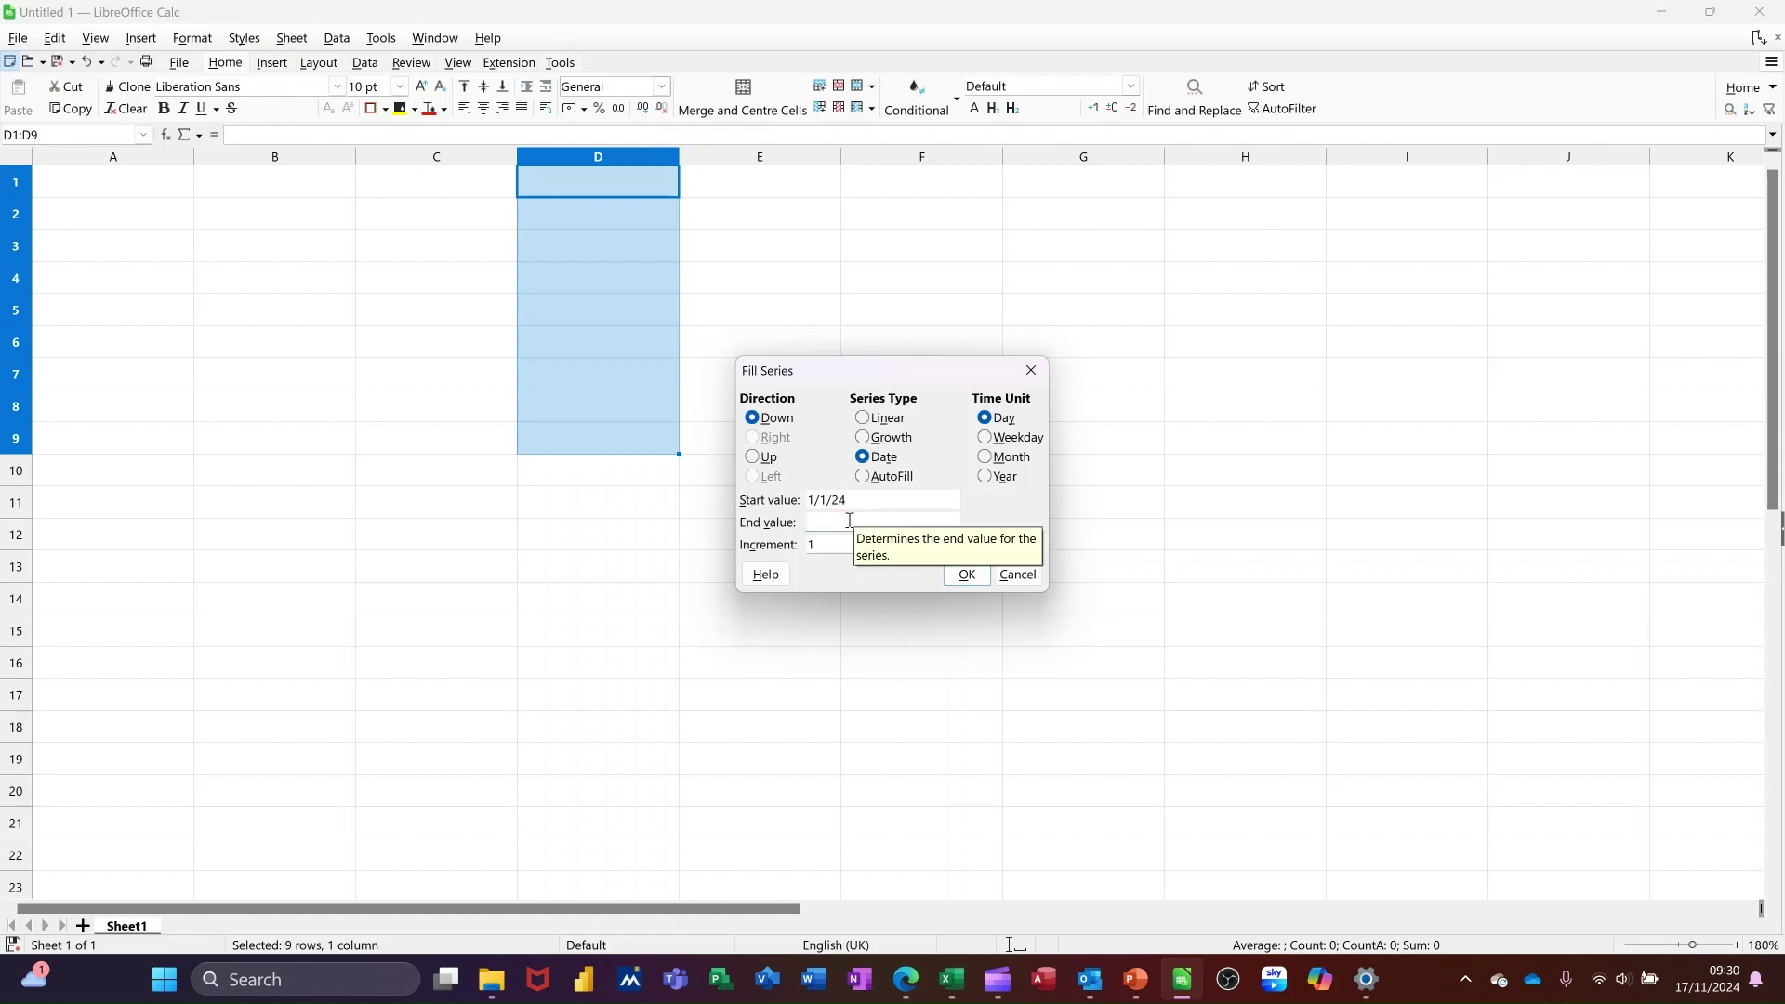
click(850, 520)
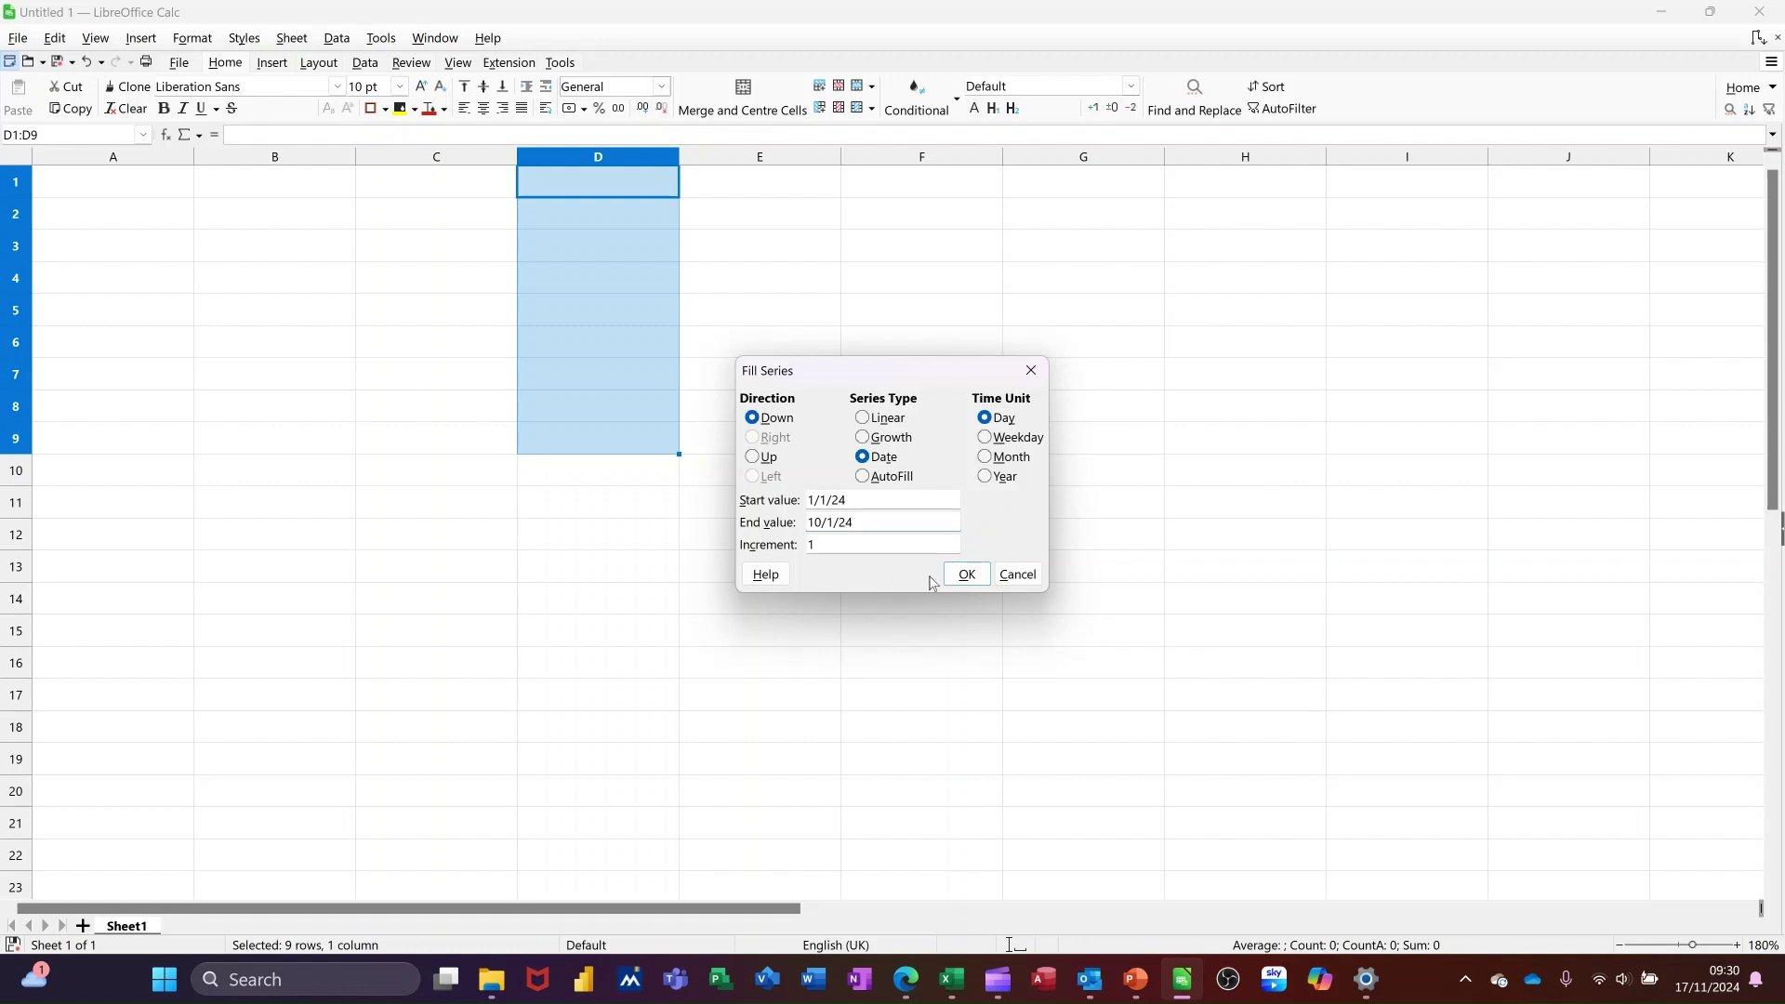
click(967, 574)
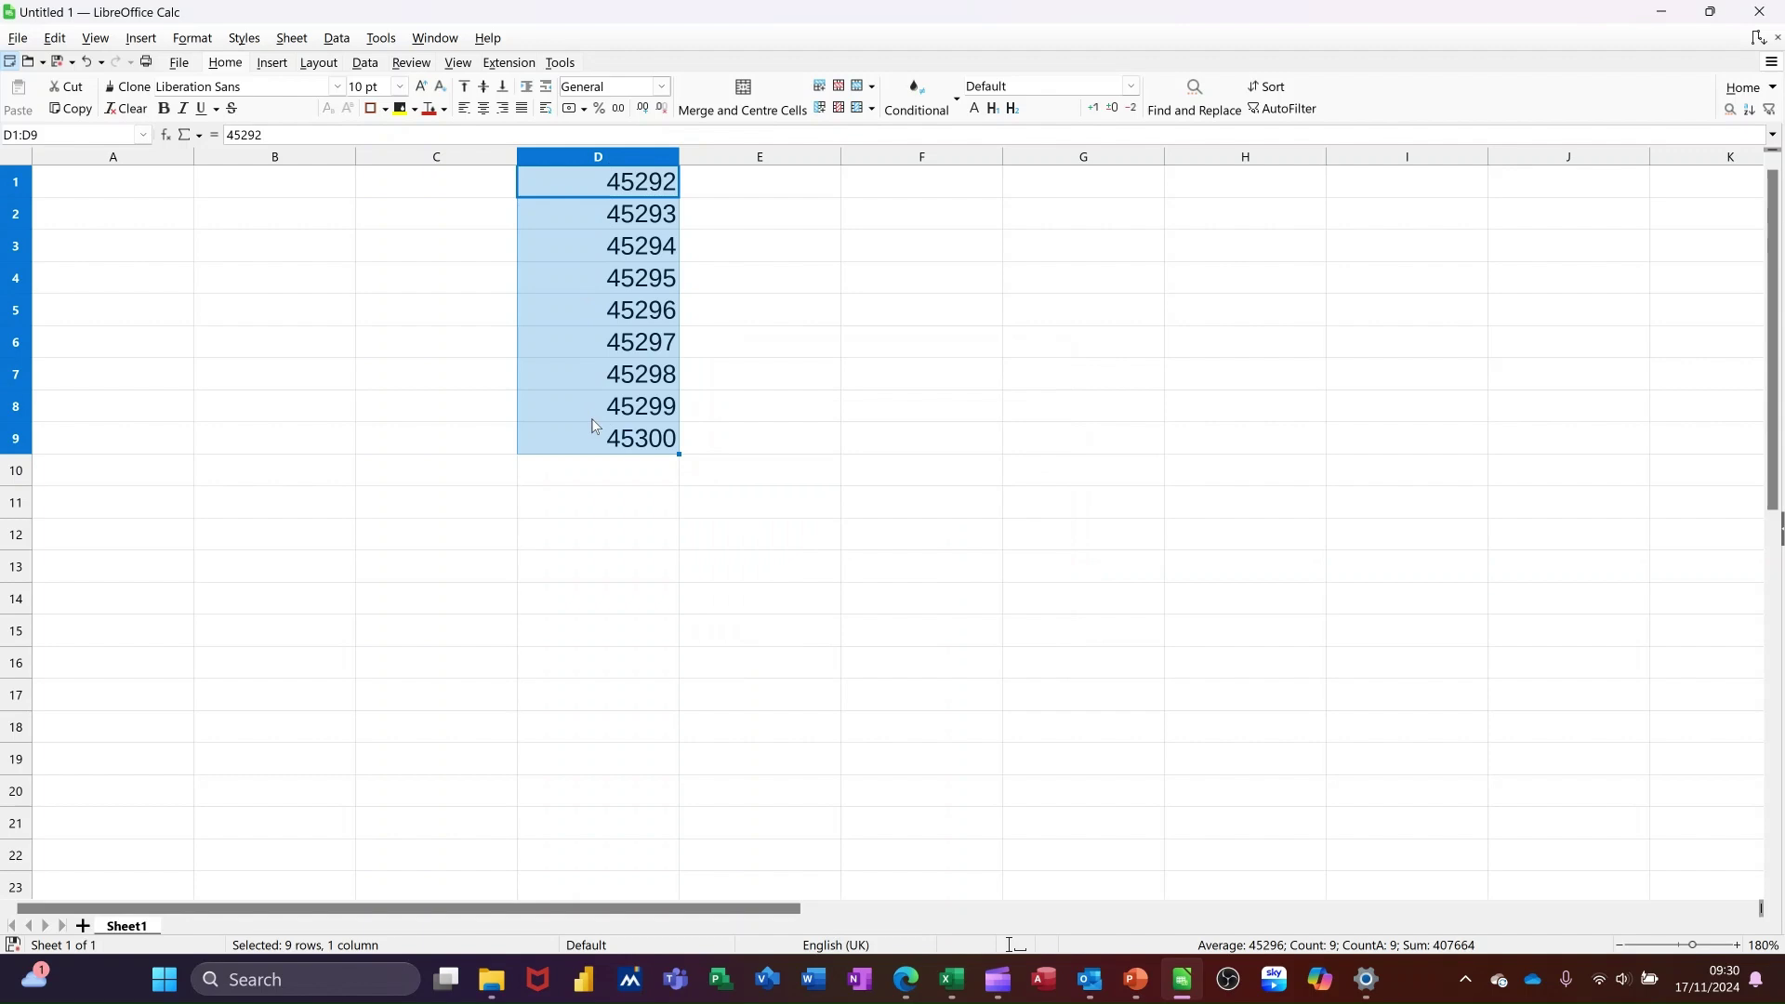
Format D1:D9 with the DD/MM/YY date format, showing 01/01/24 to 09/01/24
key(ctrl+1)
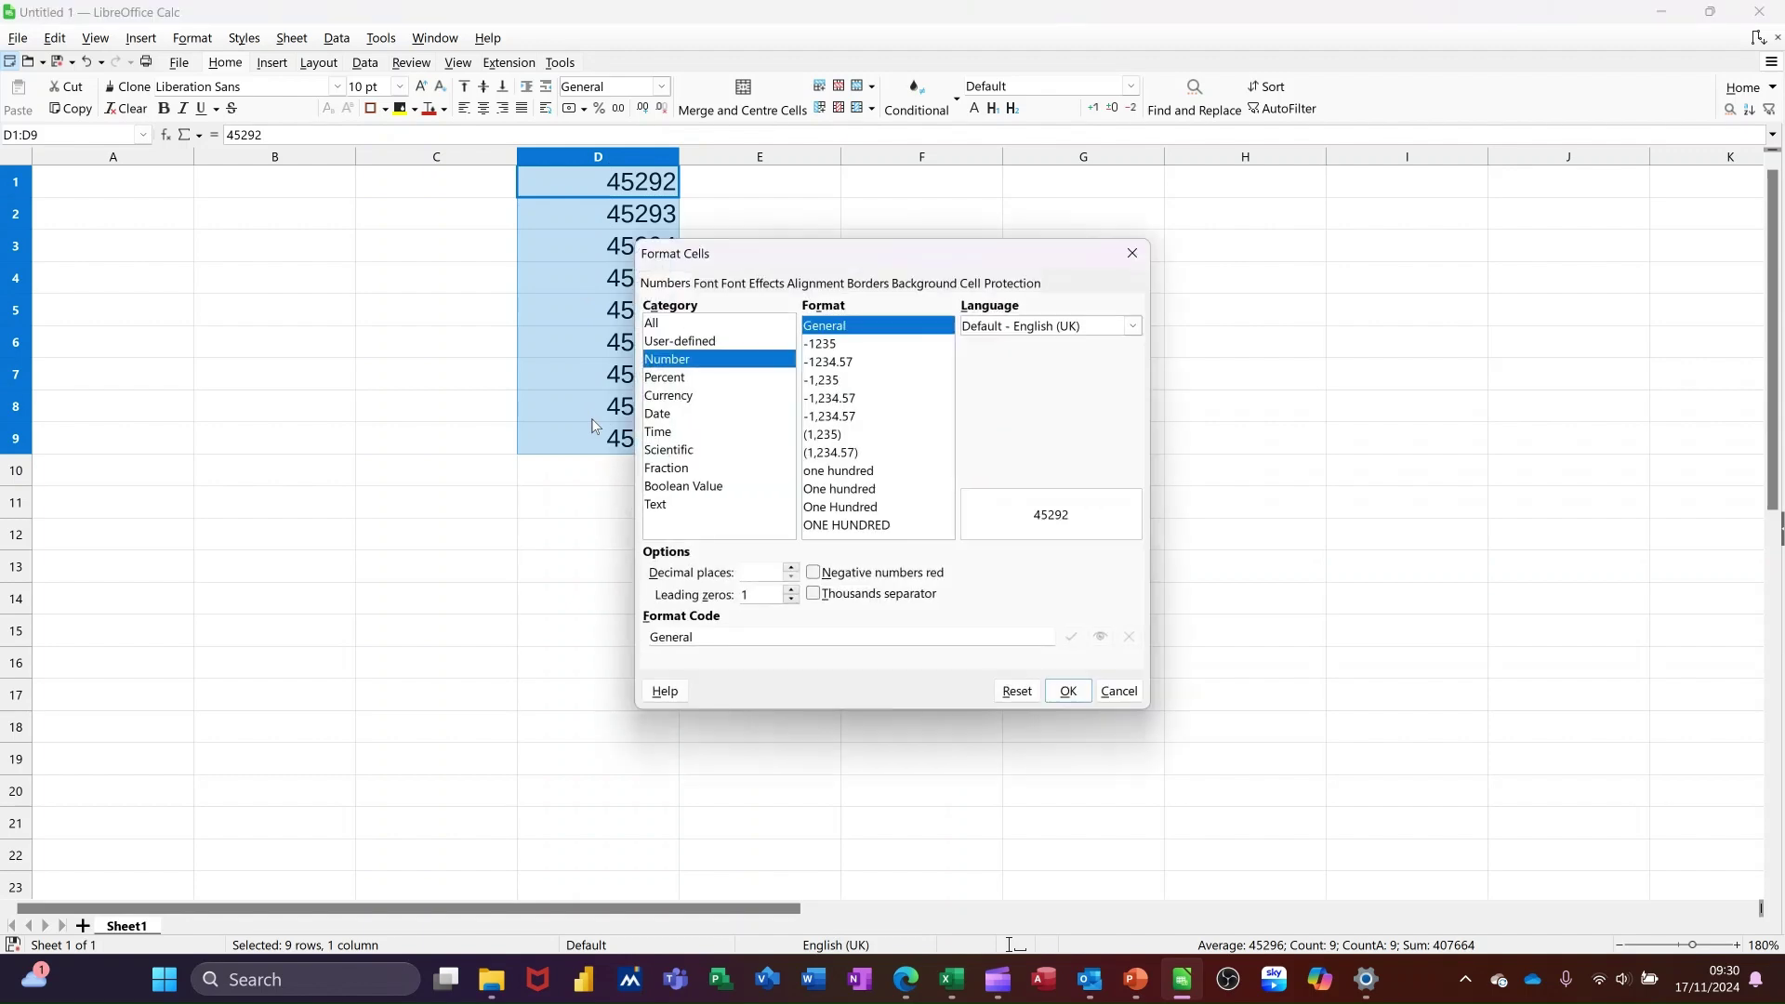
click(685, 413)
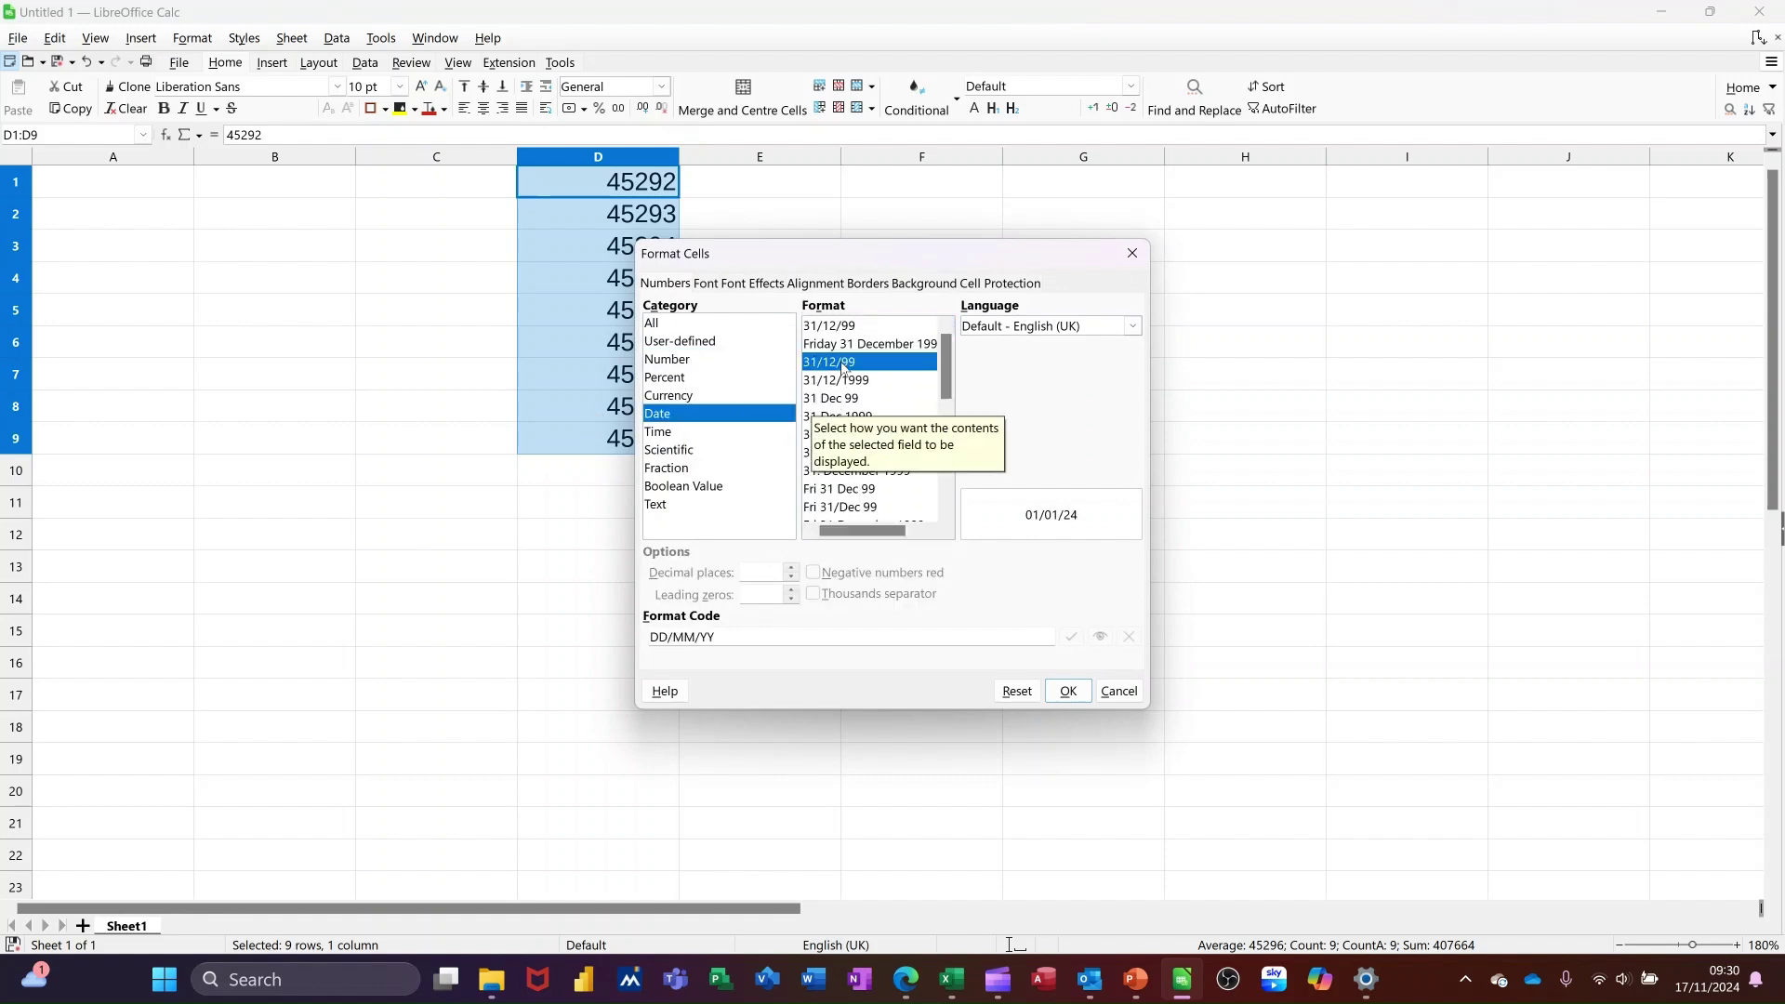
click(1068, 690)
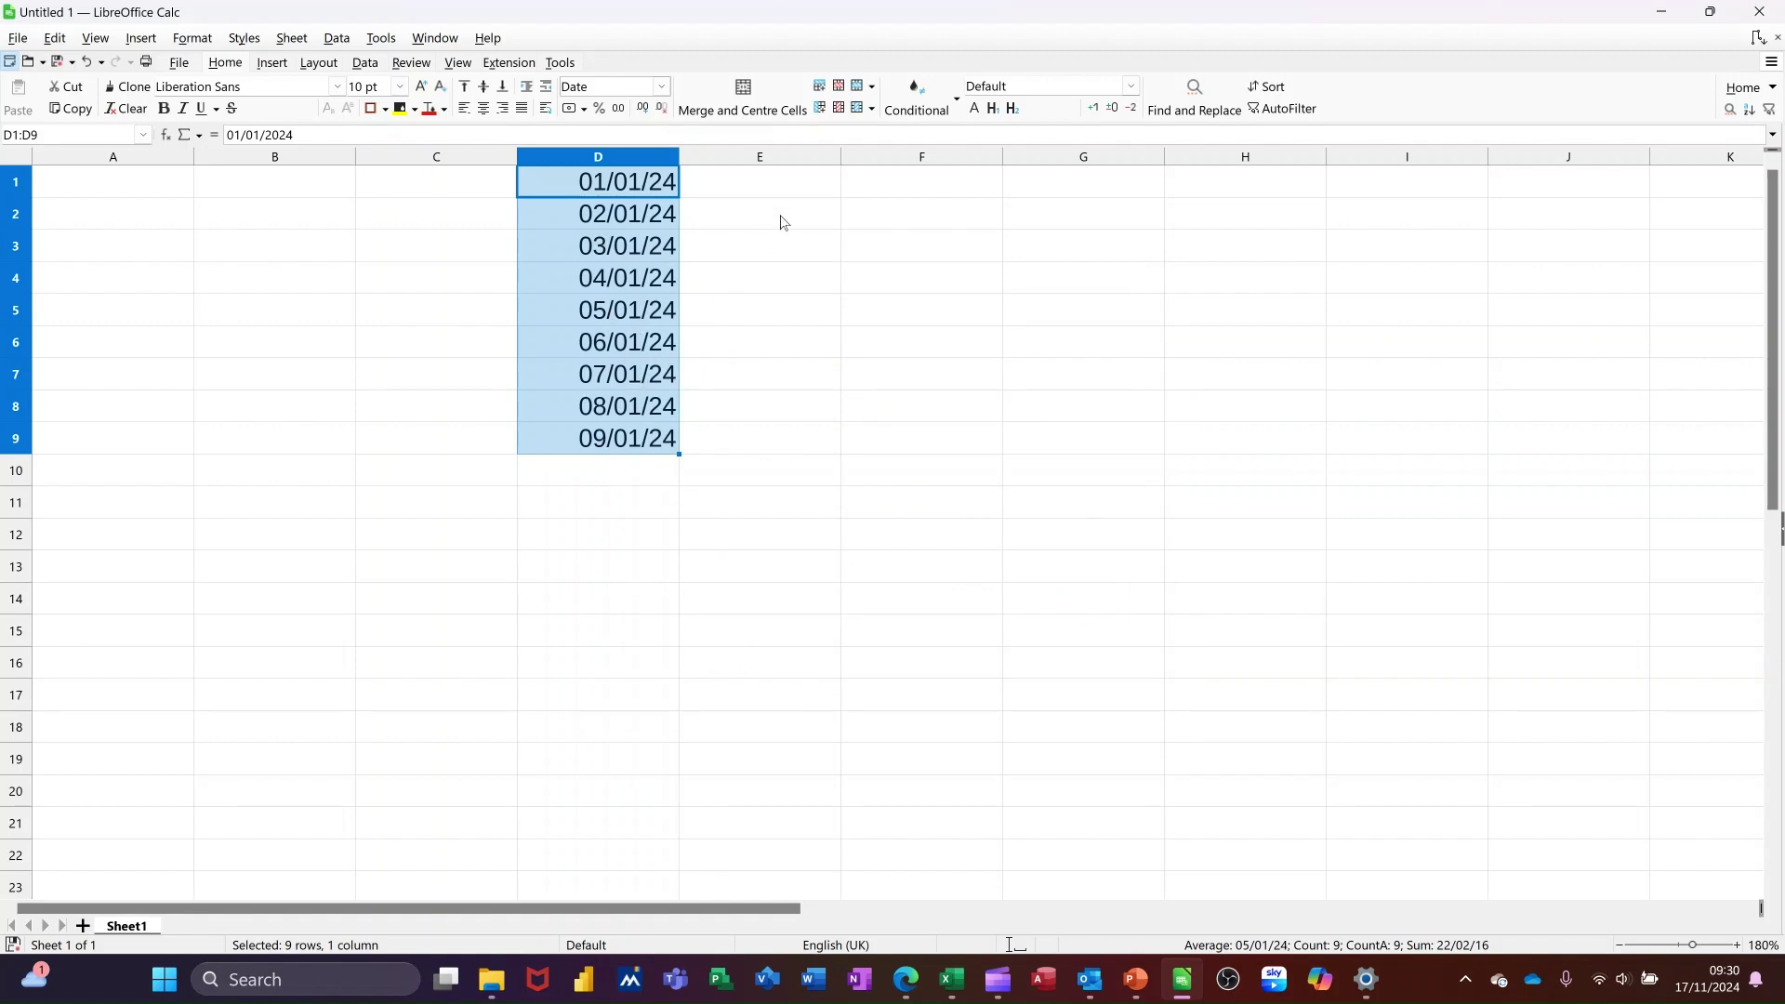
drag(776, 193, 779, 432)
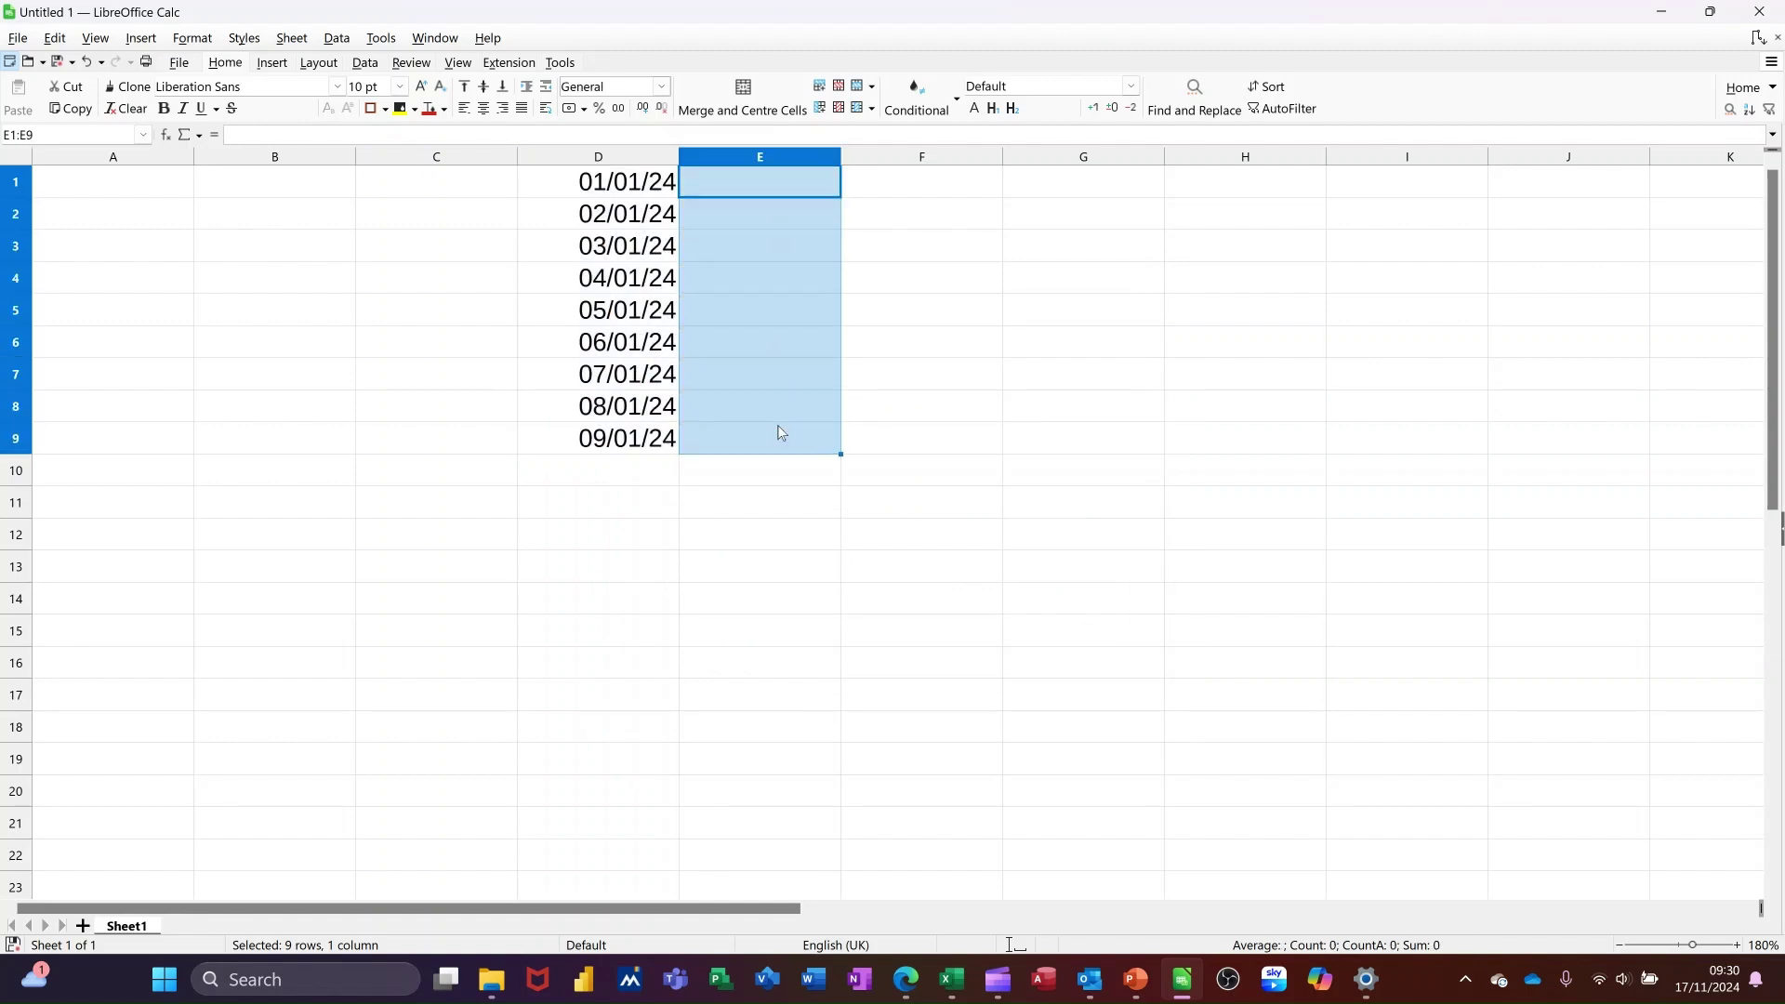
Fill E1:E9 with a Growth series starting at 1, doubling up to 256
click(291, 41)
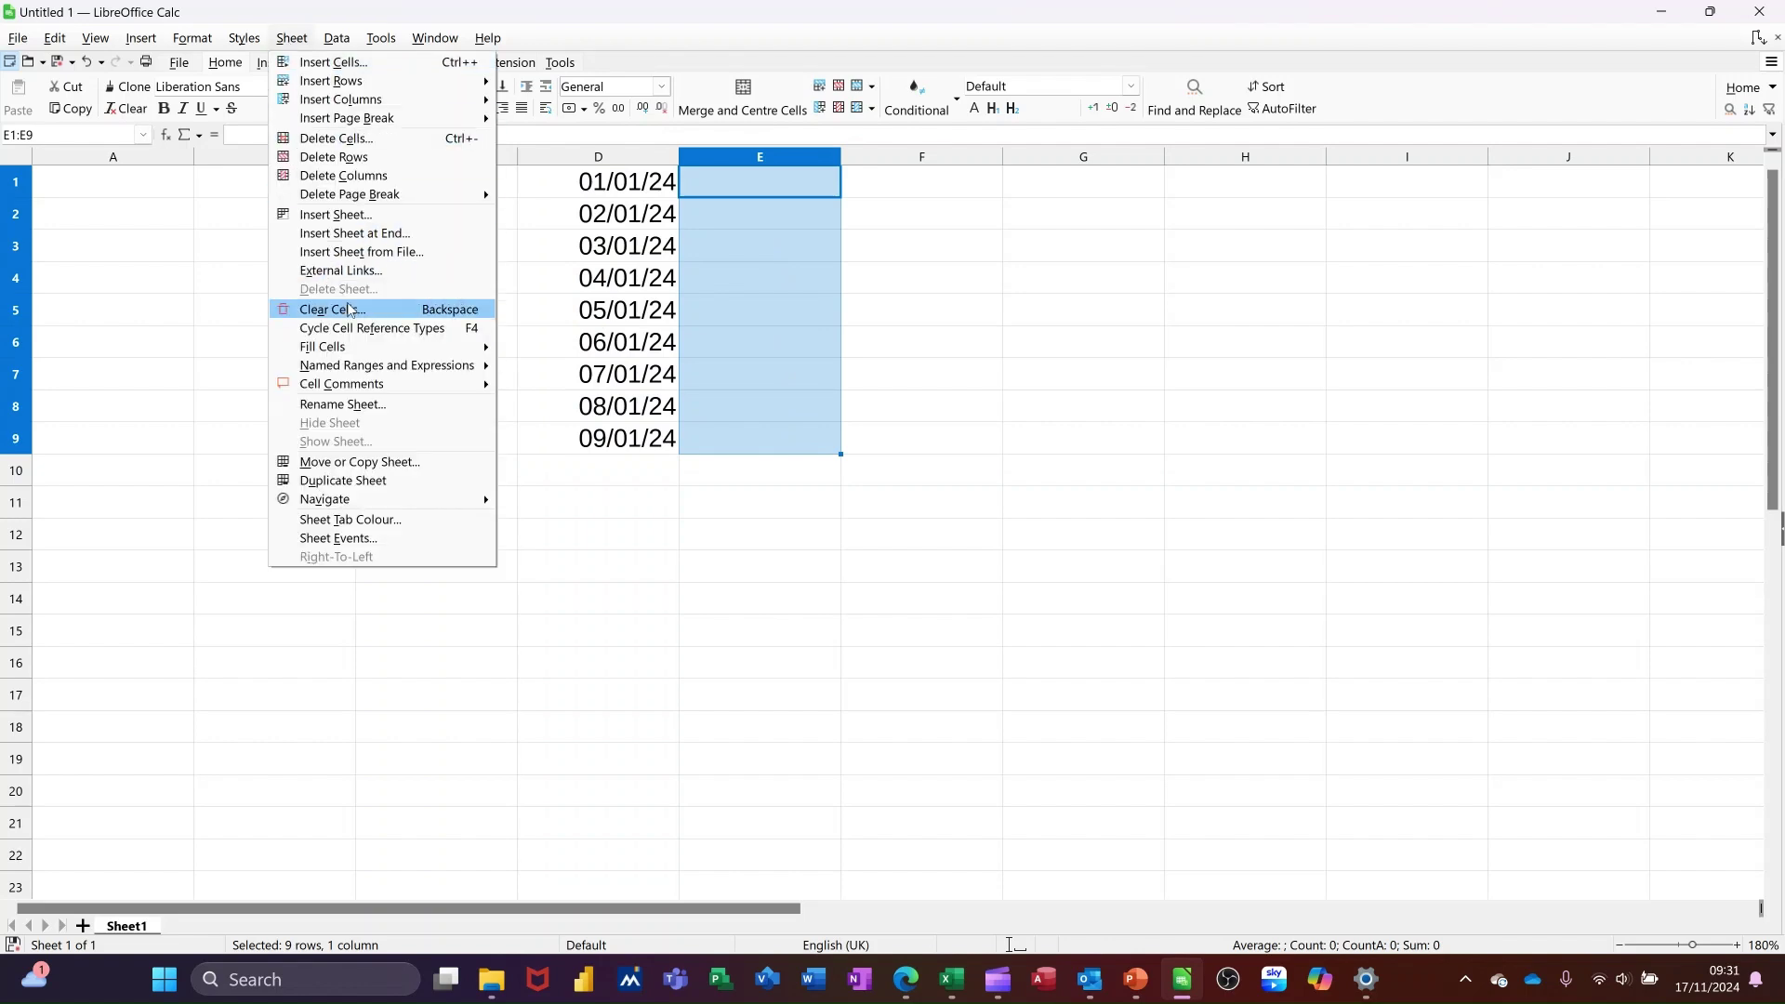
mouse_move(366, 346)
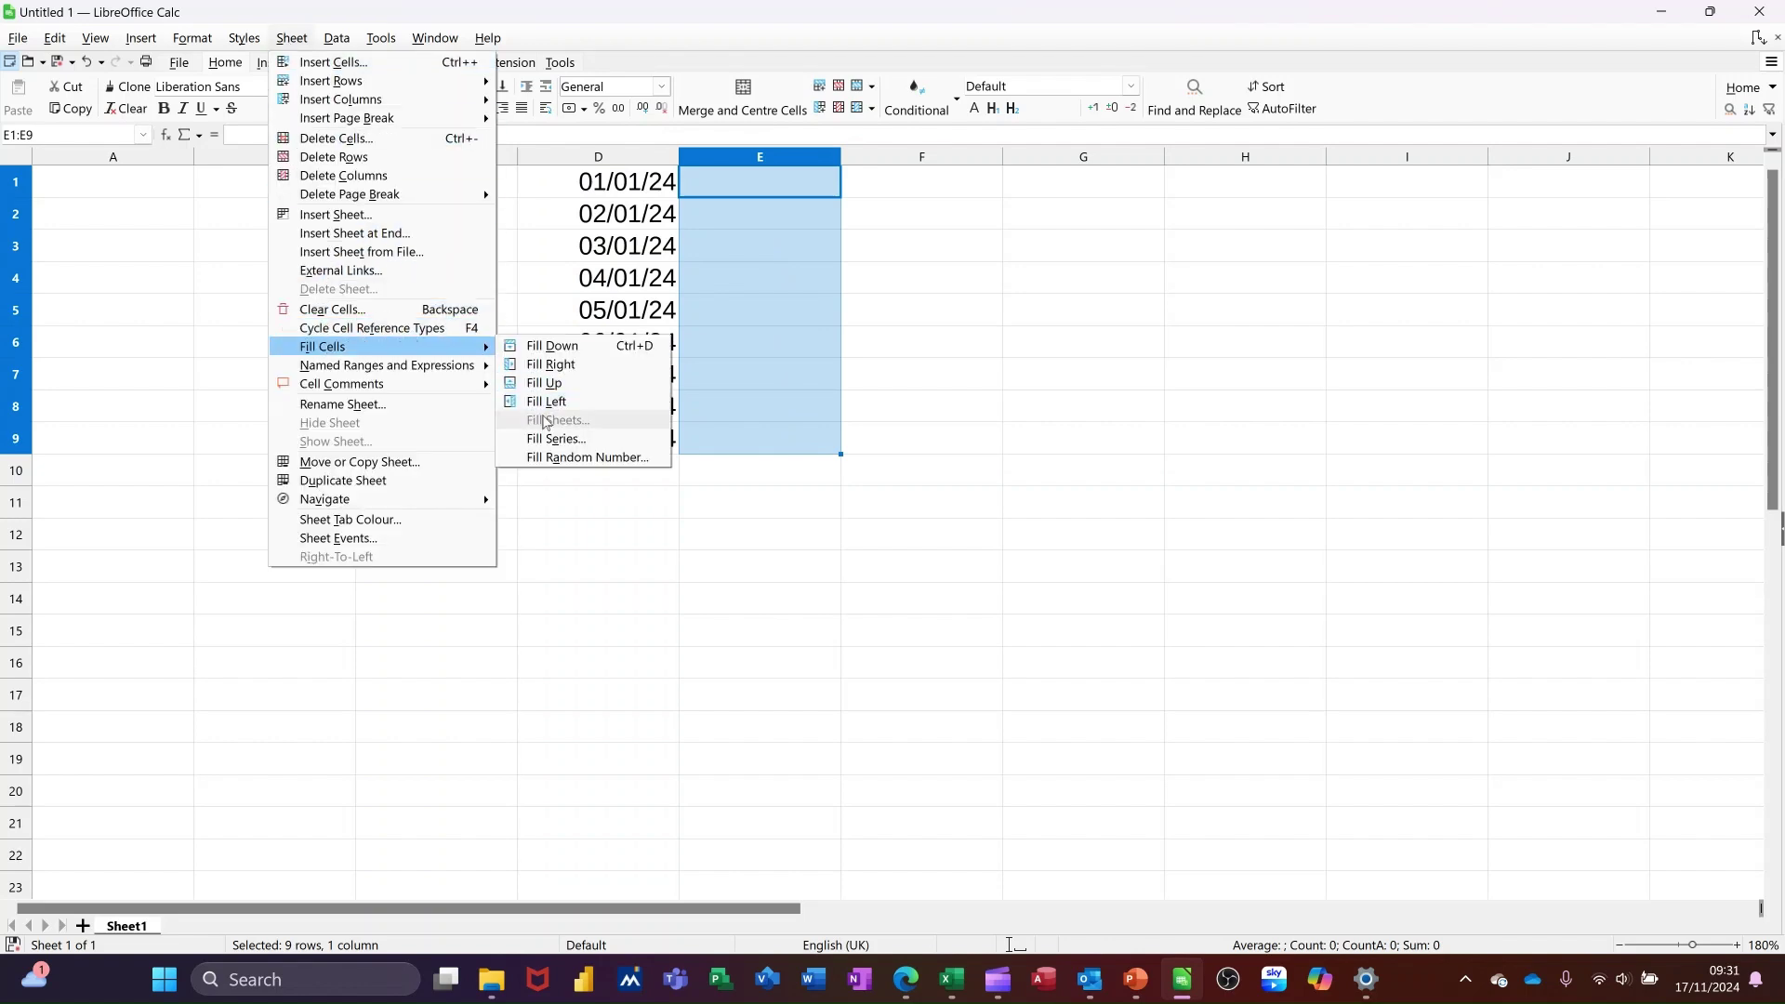
click(564, 440)
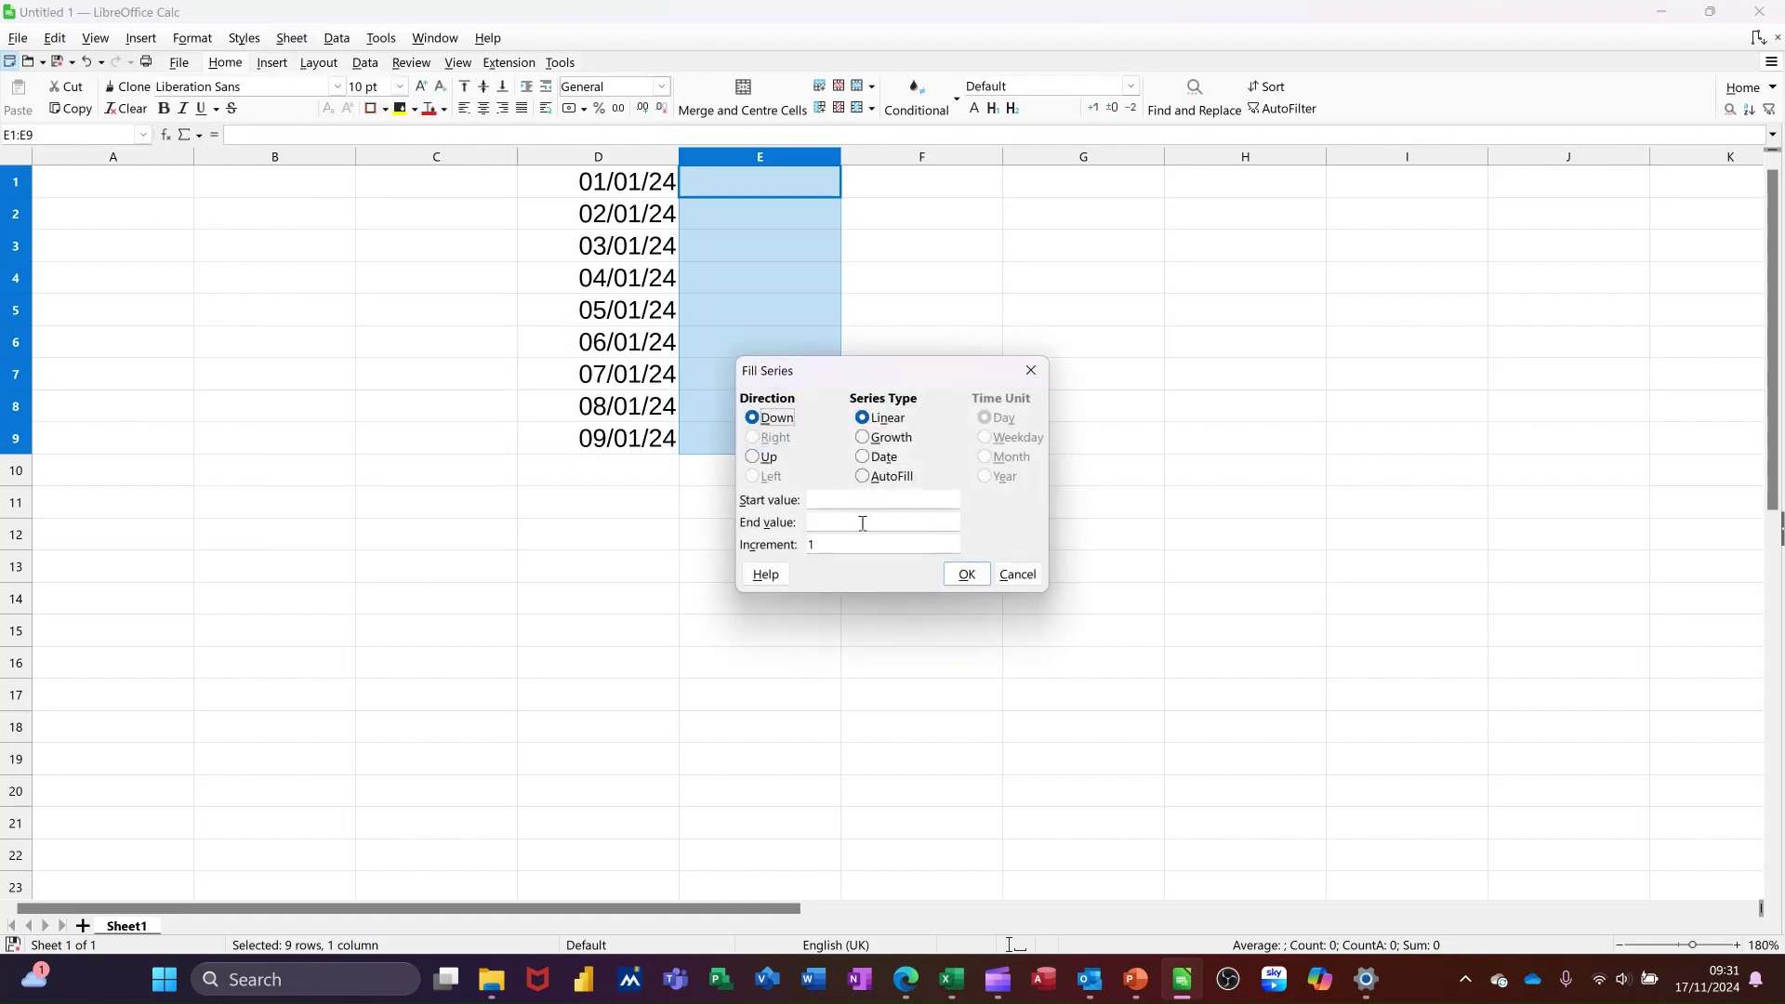
click(864, 437)
click(838, 502)
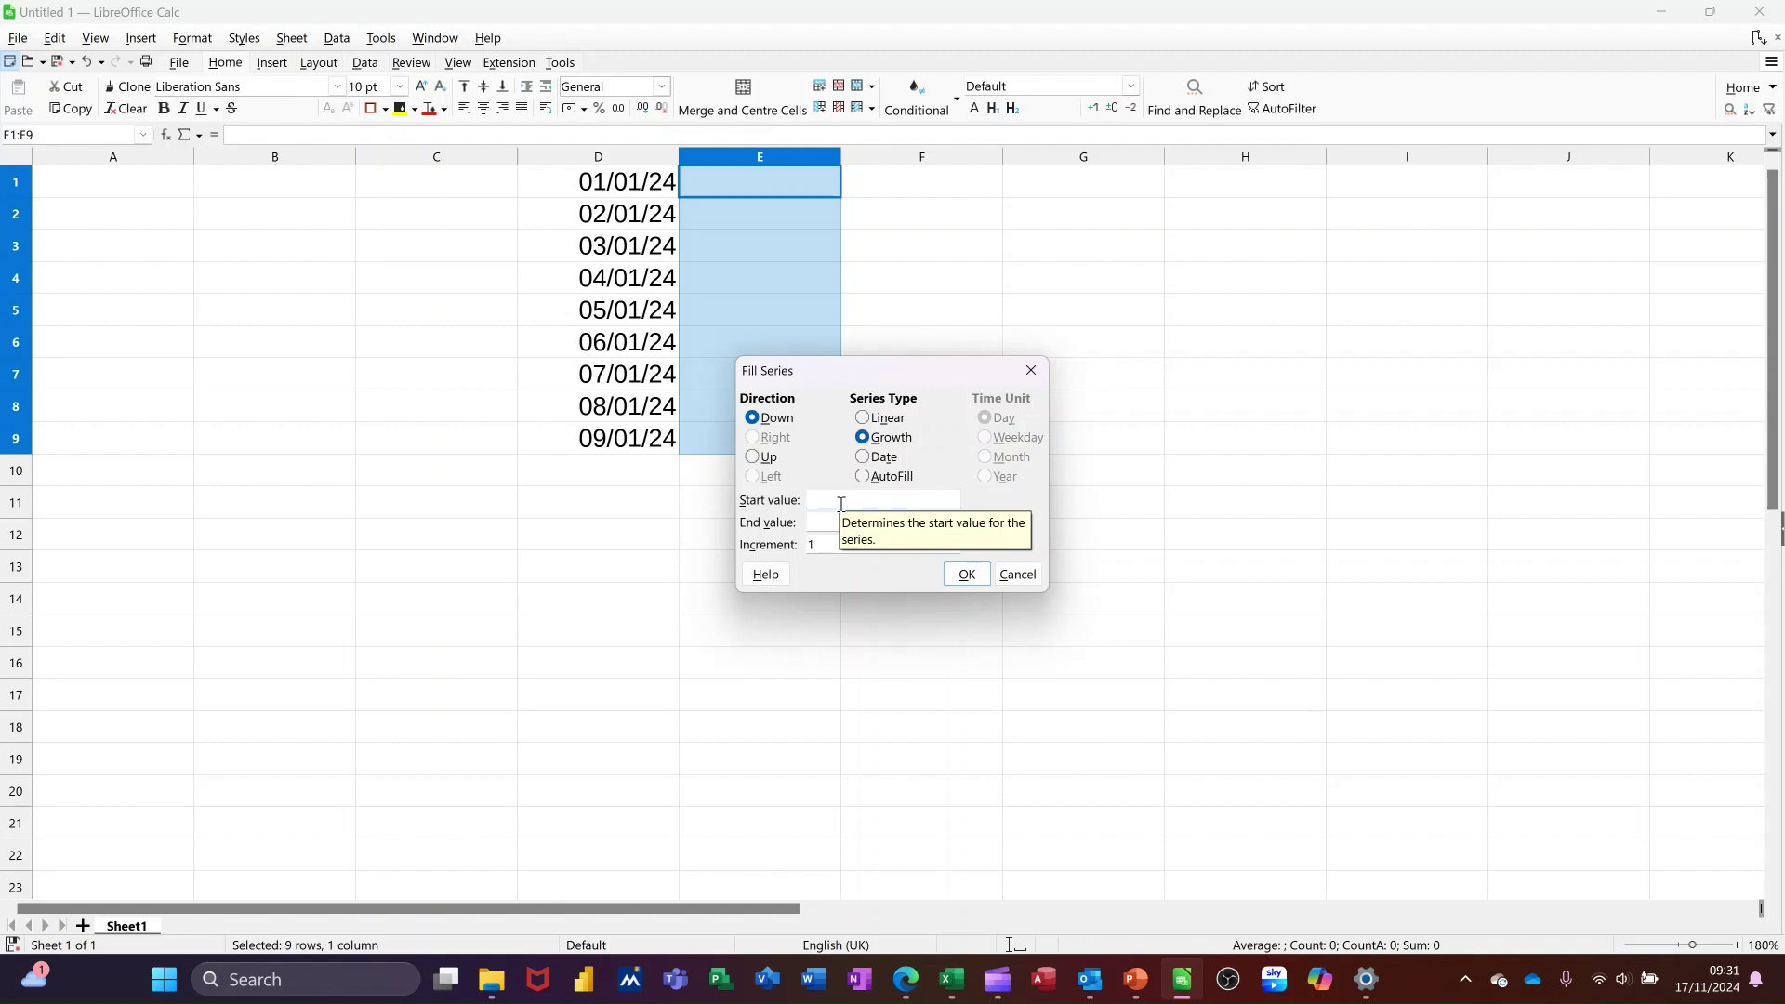
text(1)
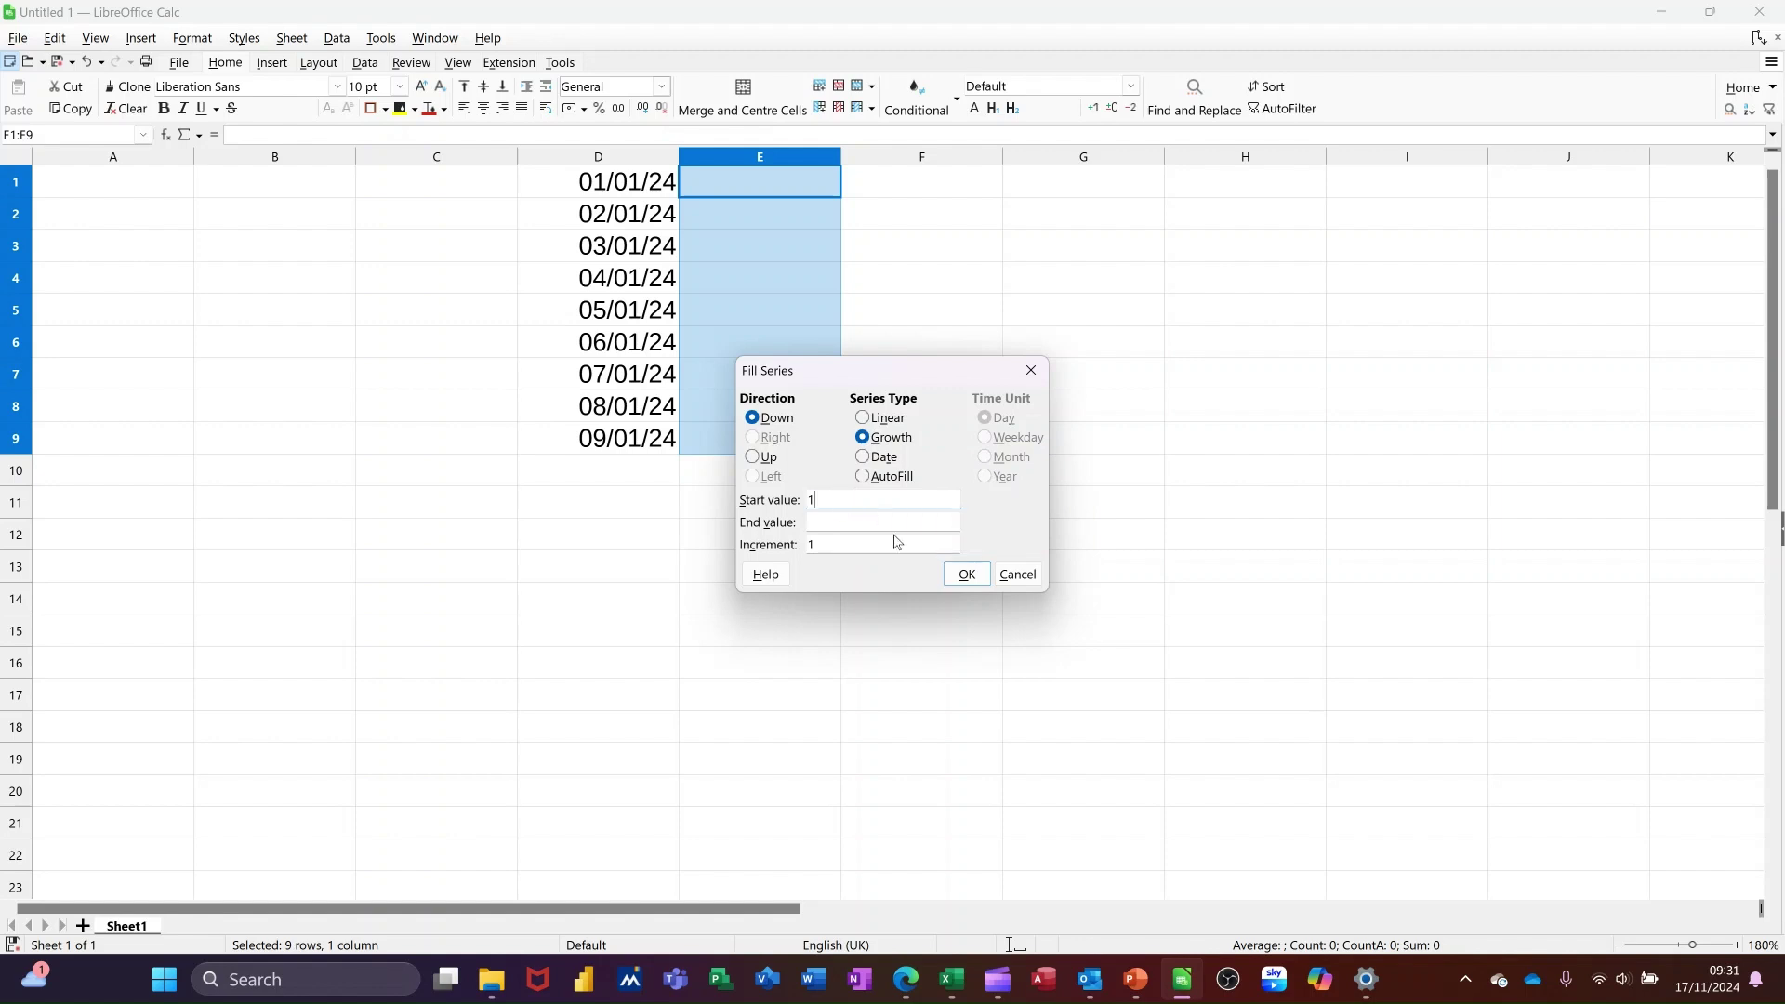
double_click(838, 544)
click(966, 575)
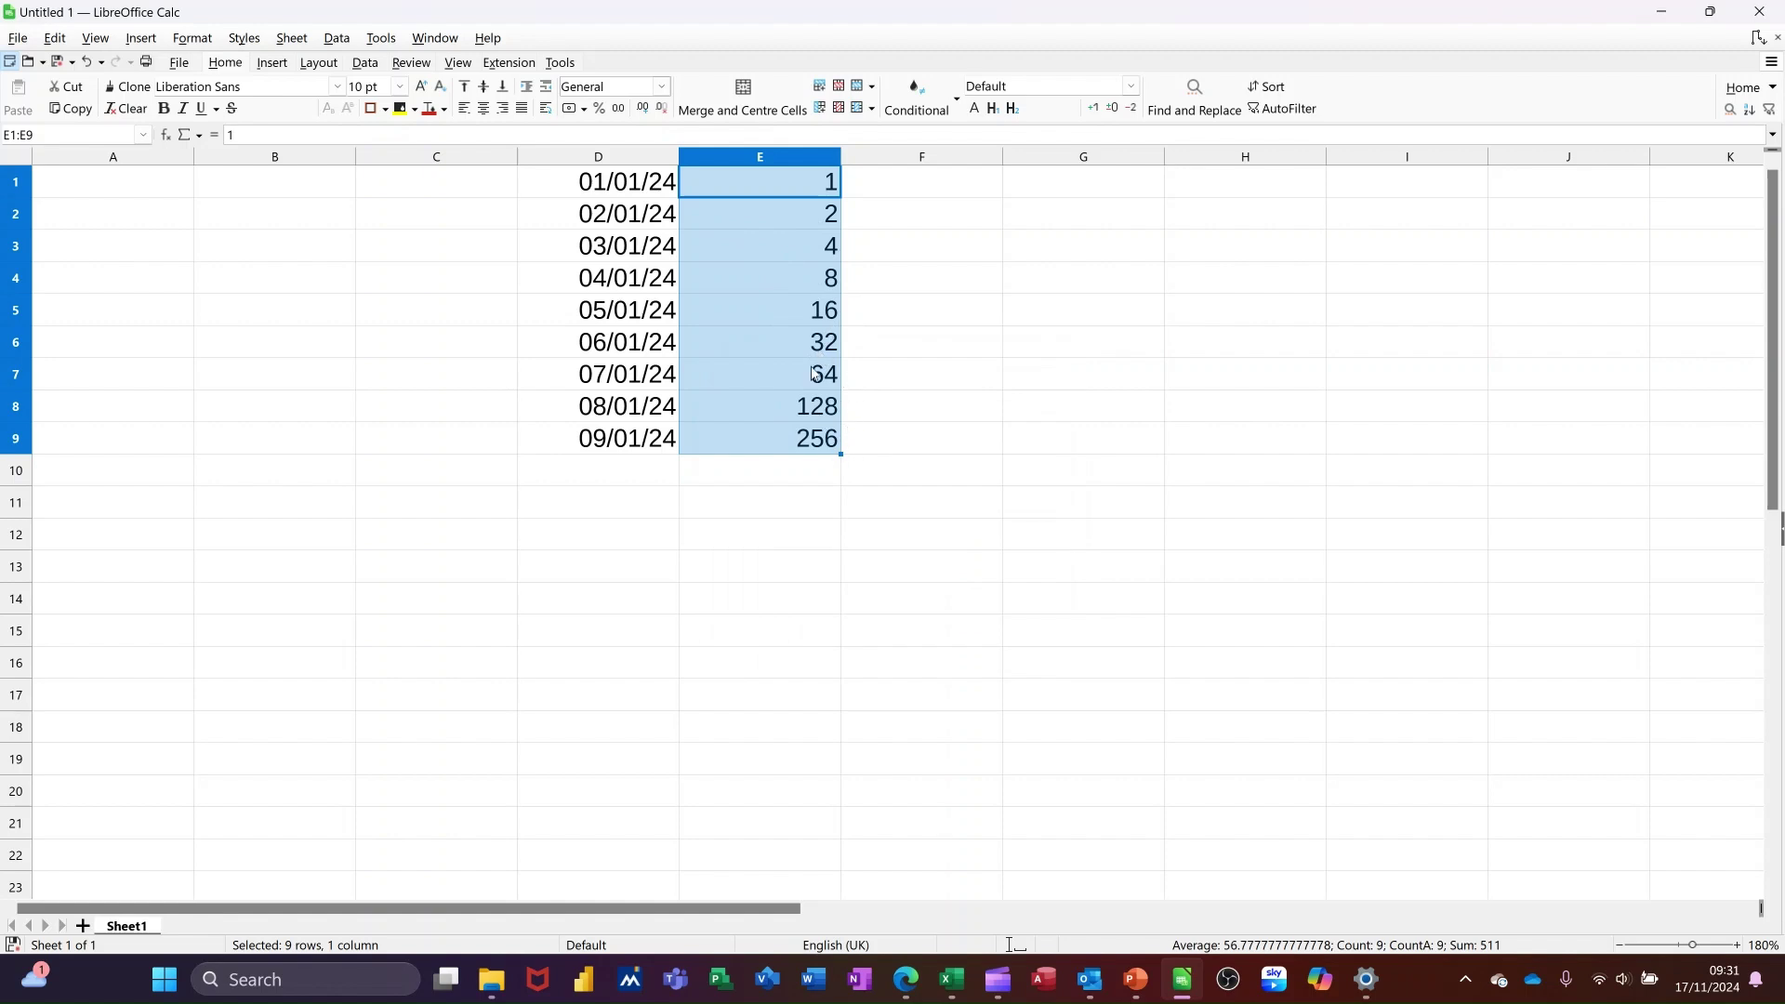
drag(912, 187, 930, 429)
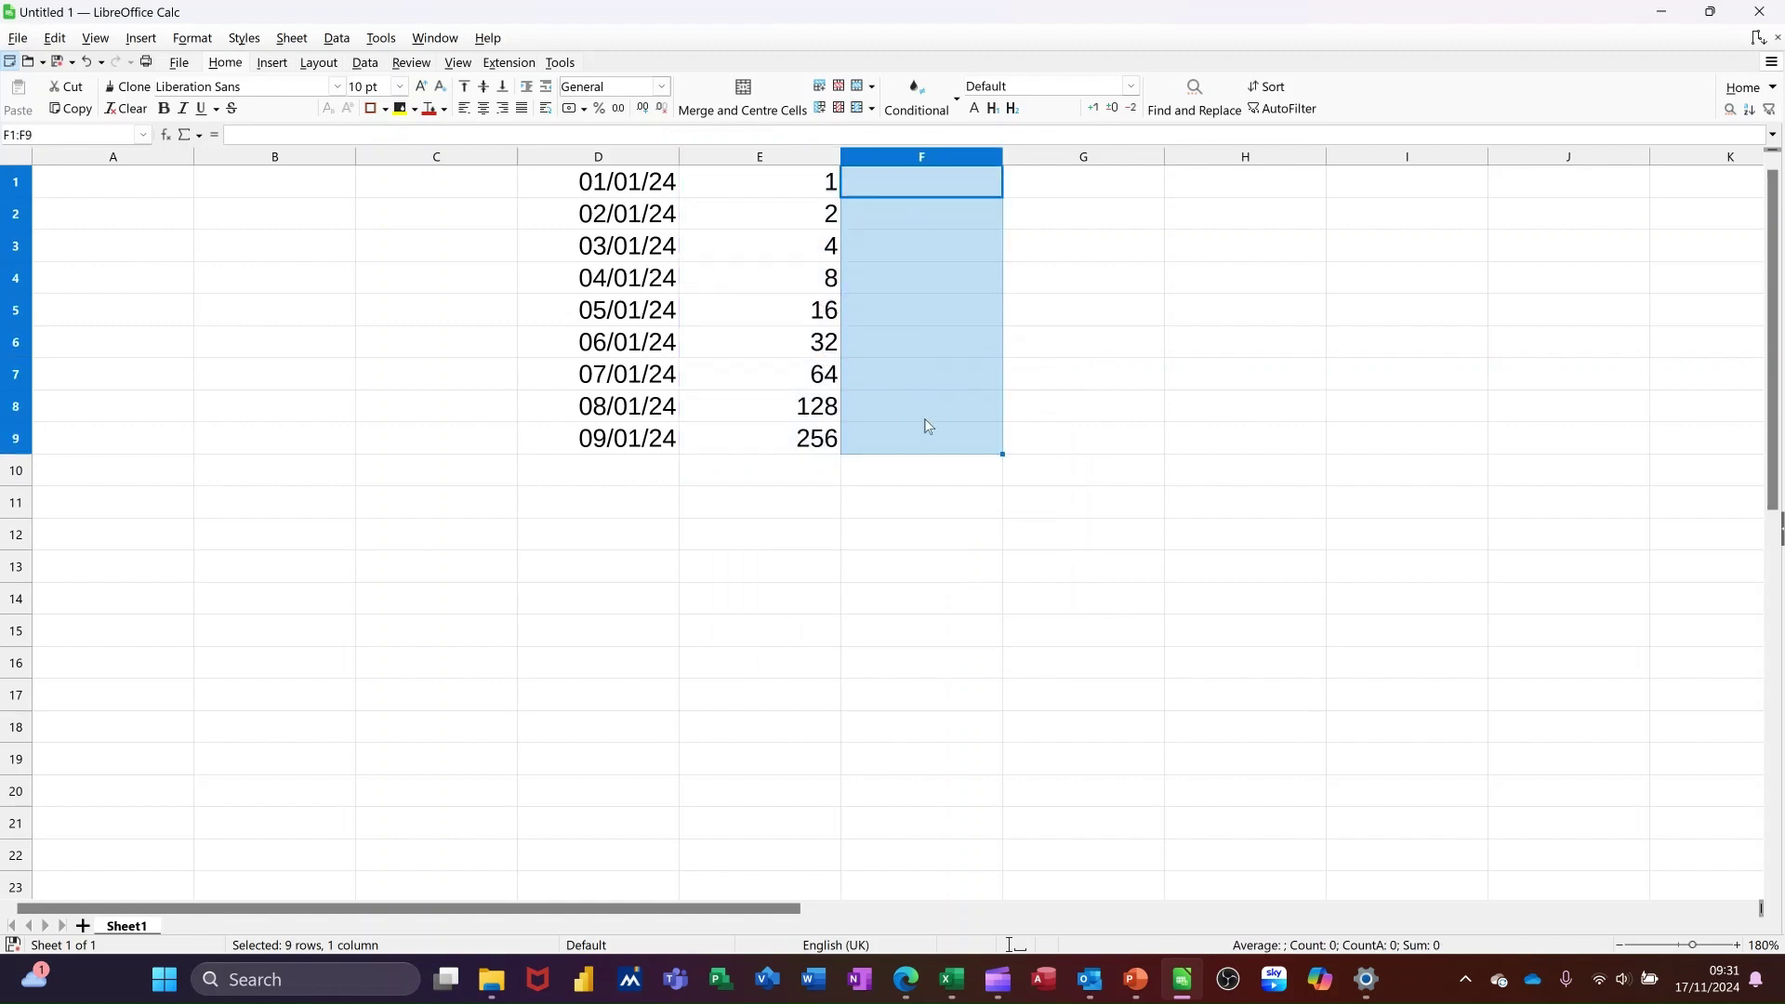
Fill F1:F9 with an AutoFill series starting at 1, counting to 9
click(292, 38)
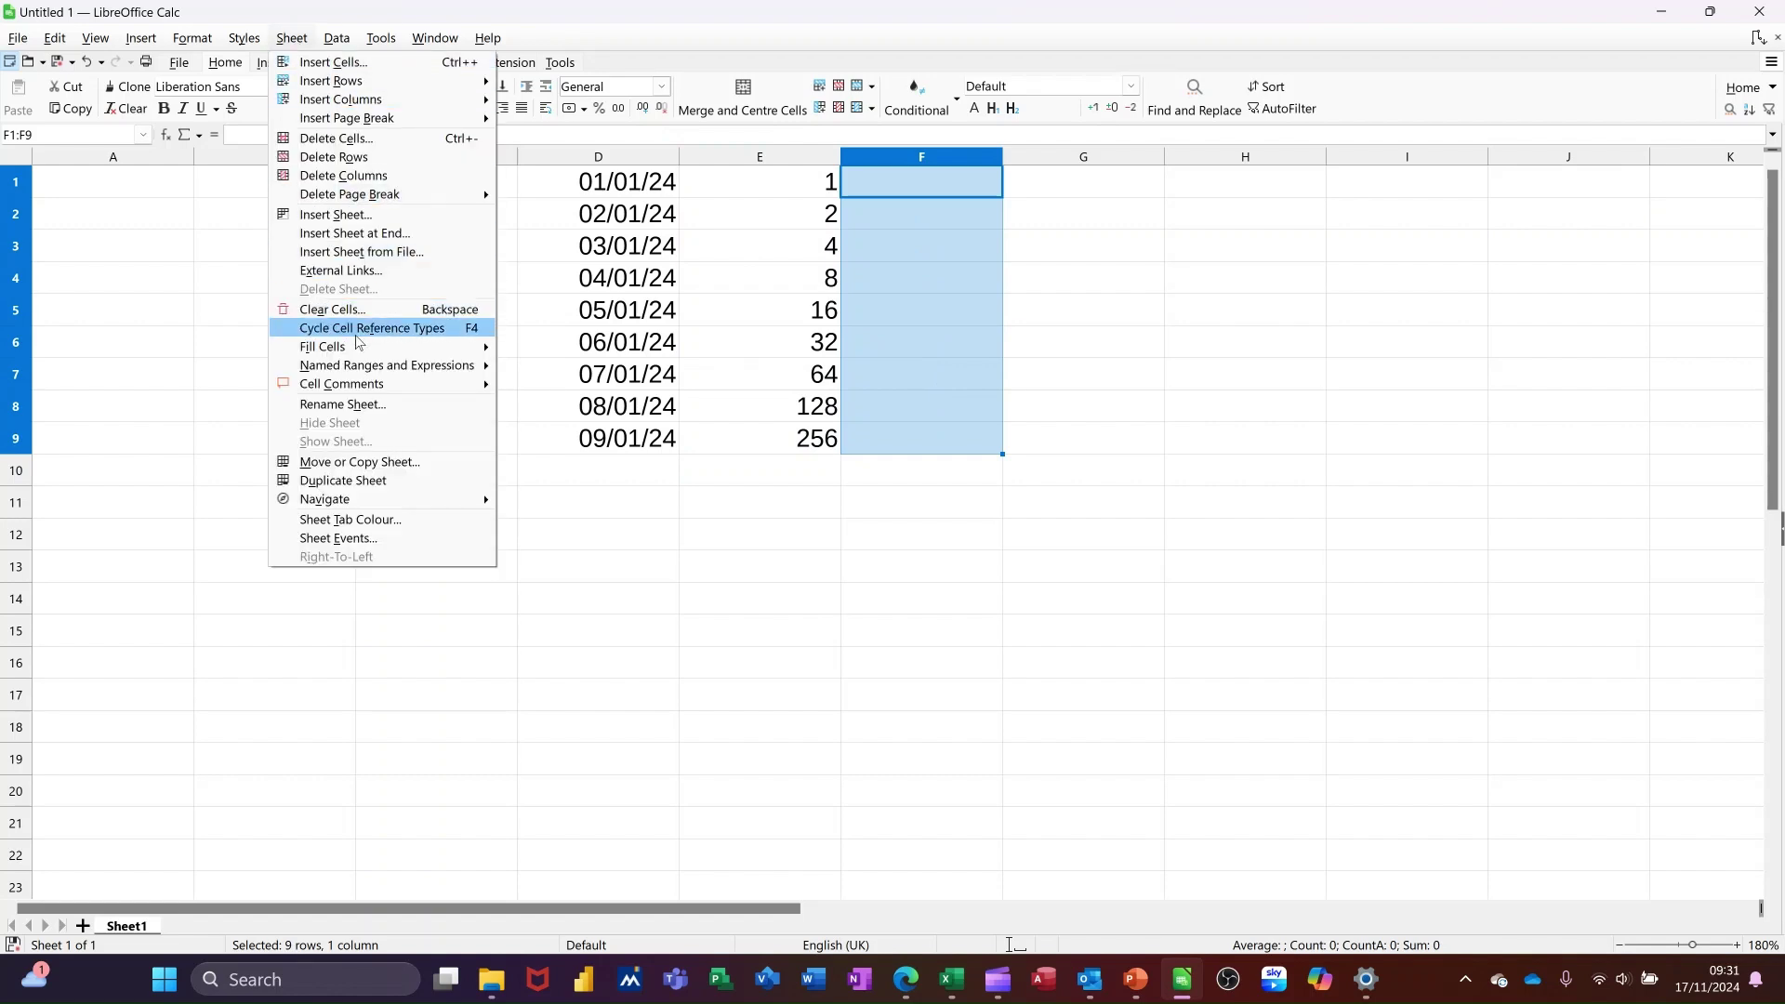
mouse_move(362, 346)
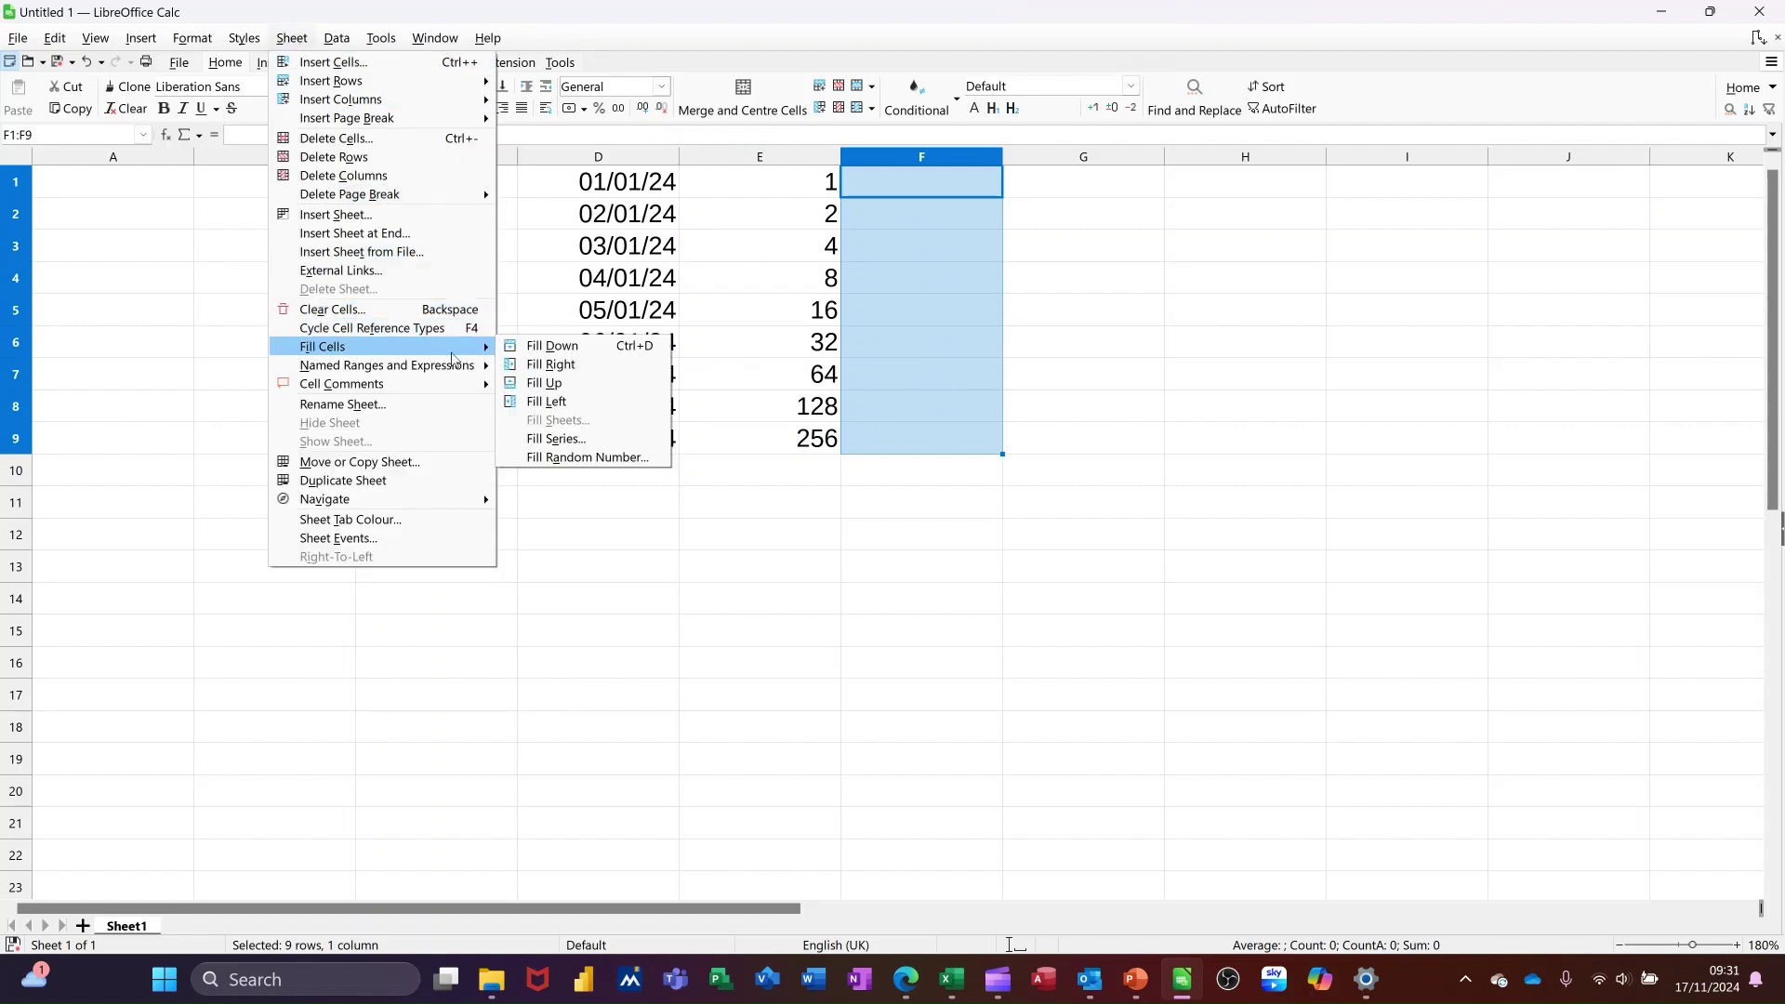
click(604, 439)
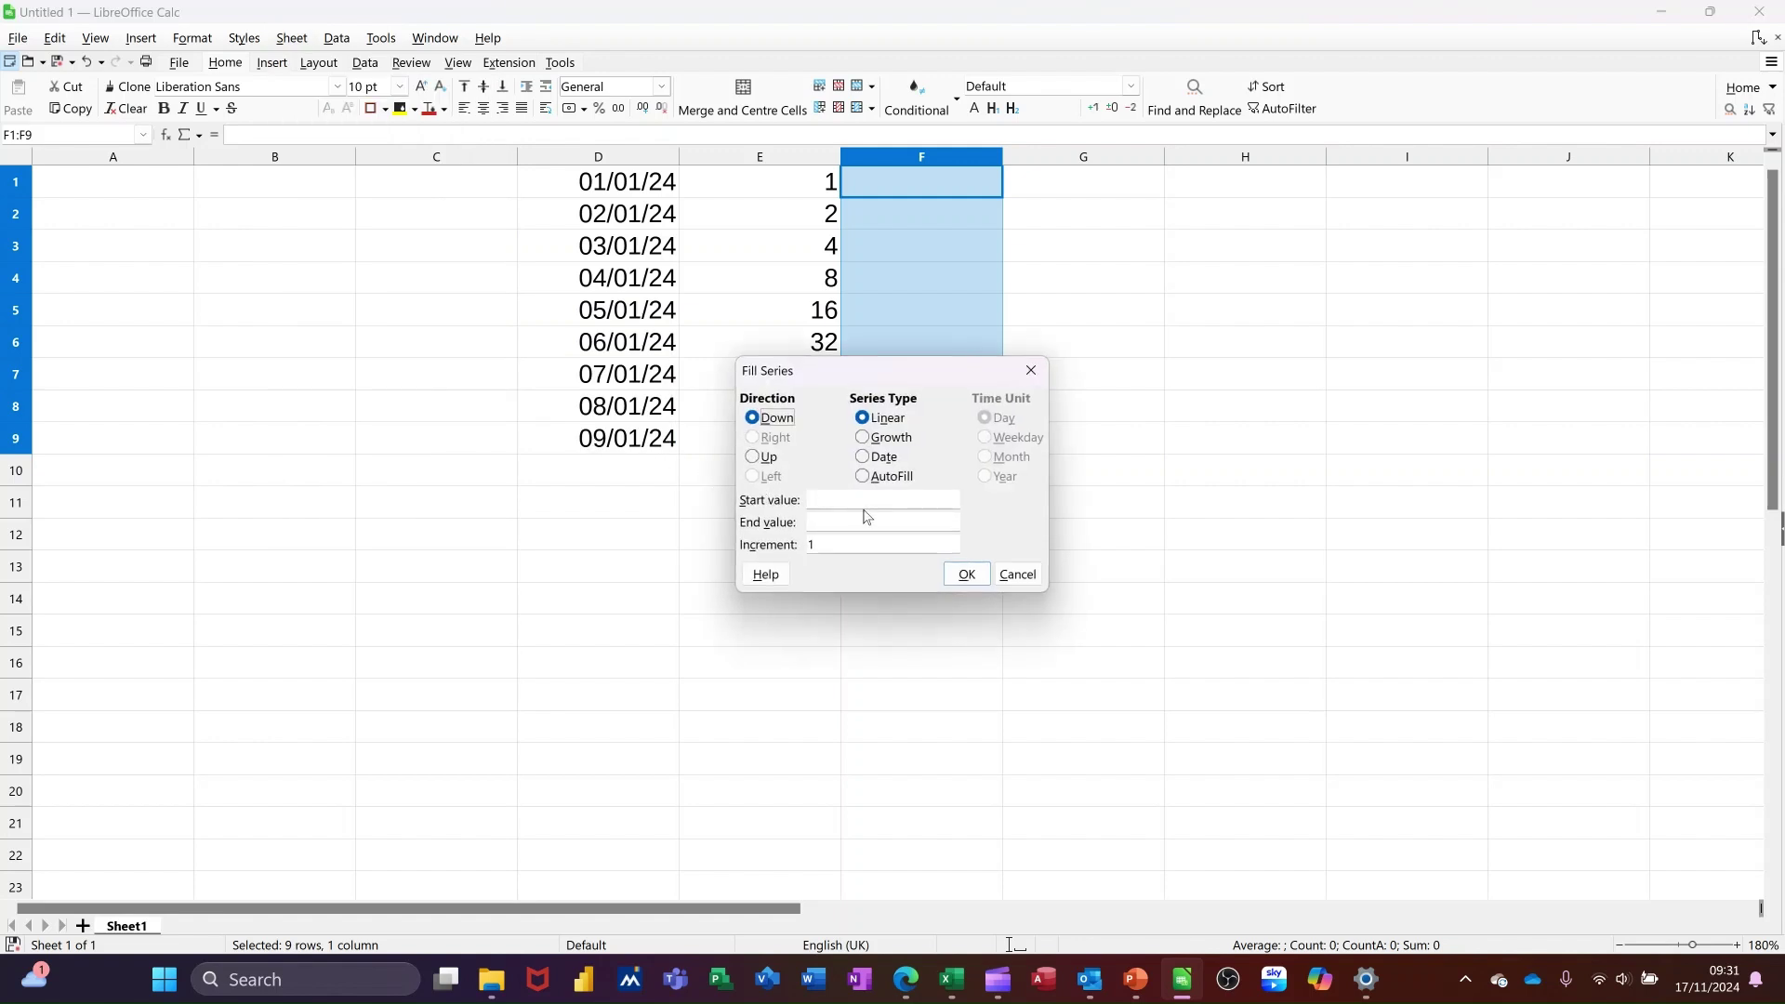
click(864, 479)
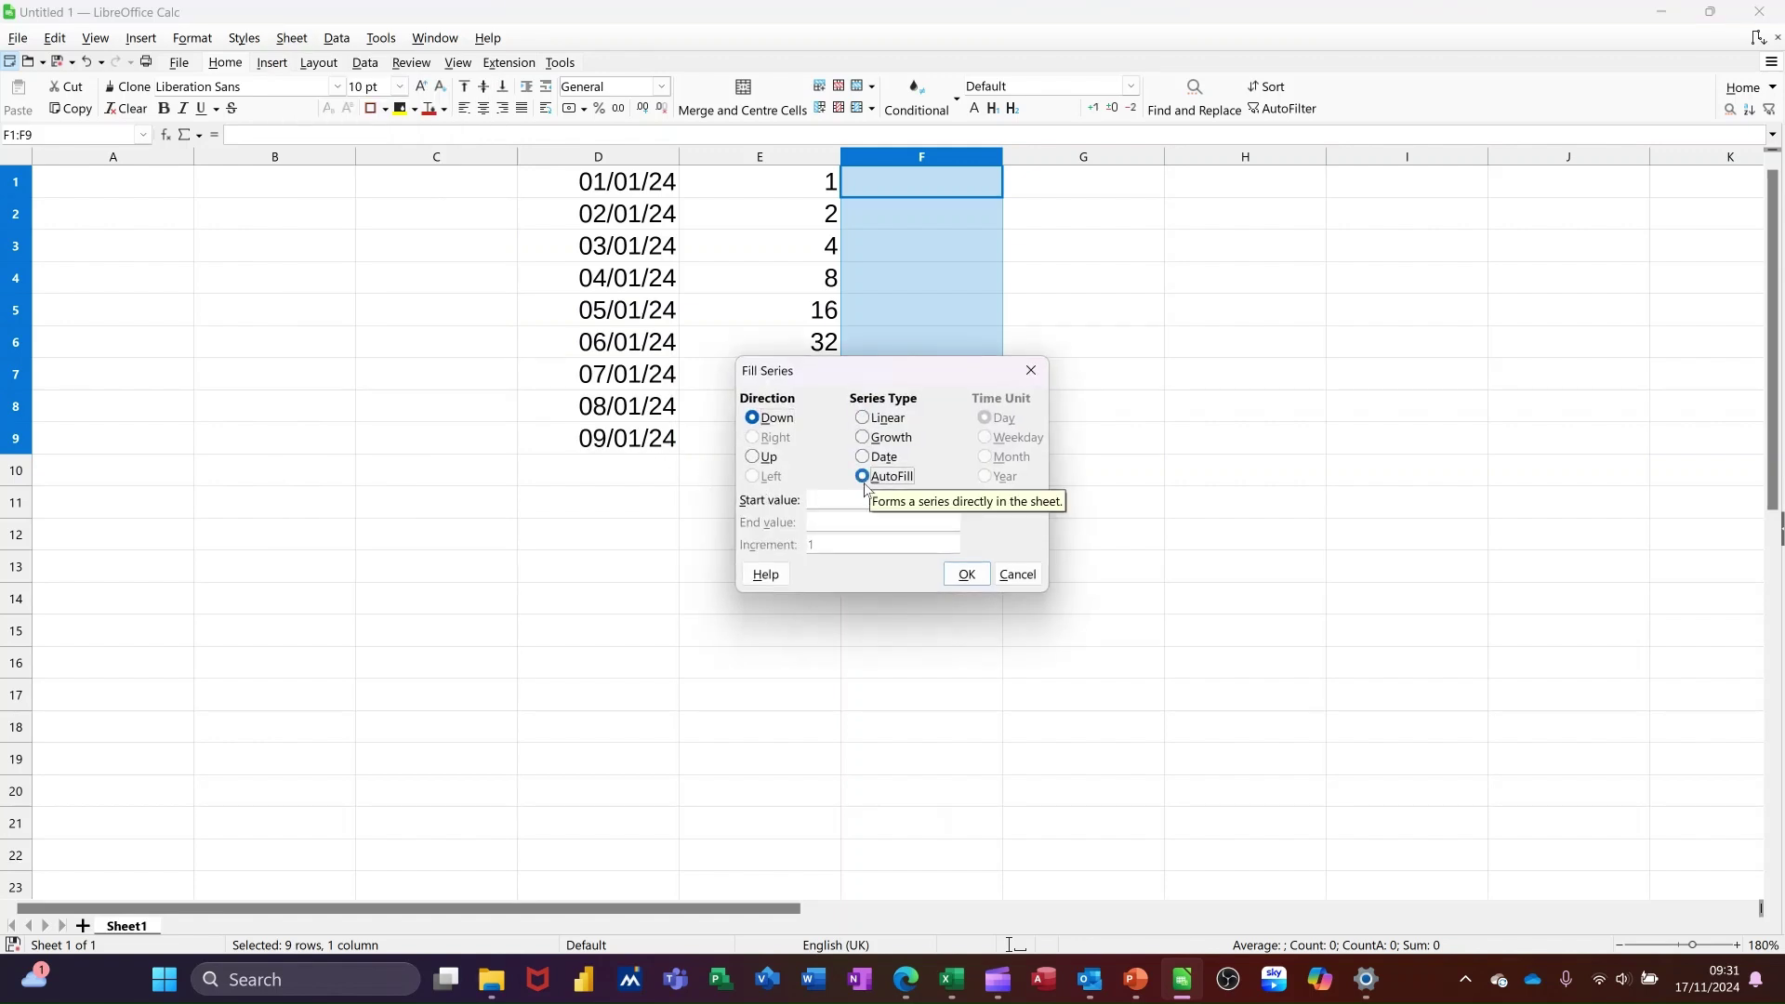
click(874, 500)
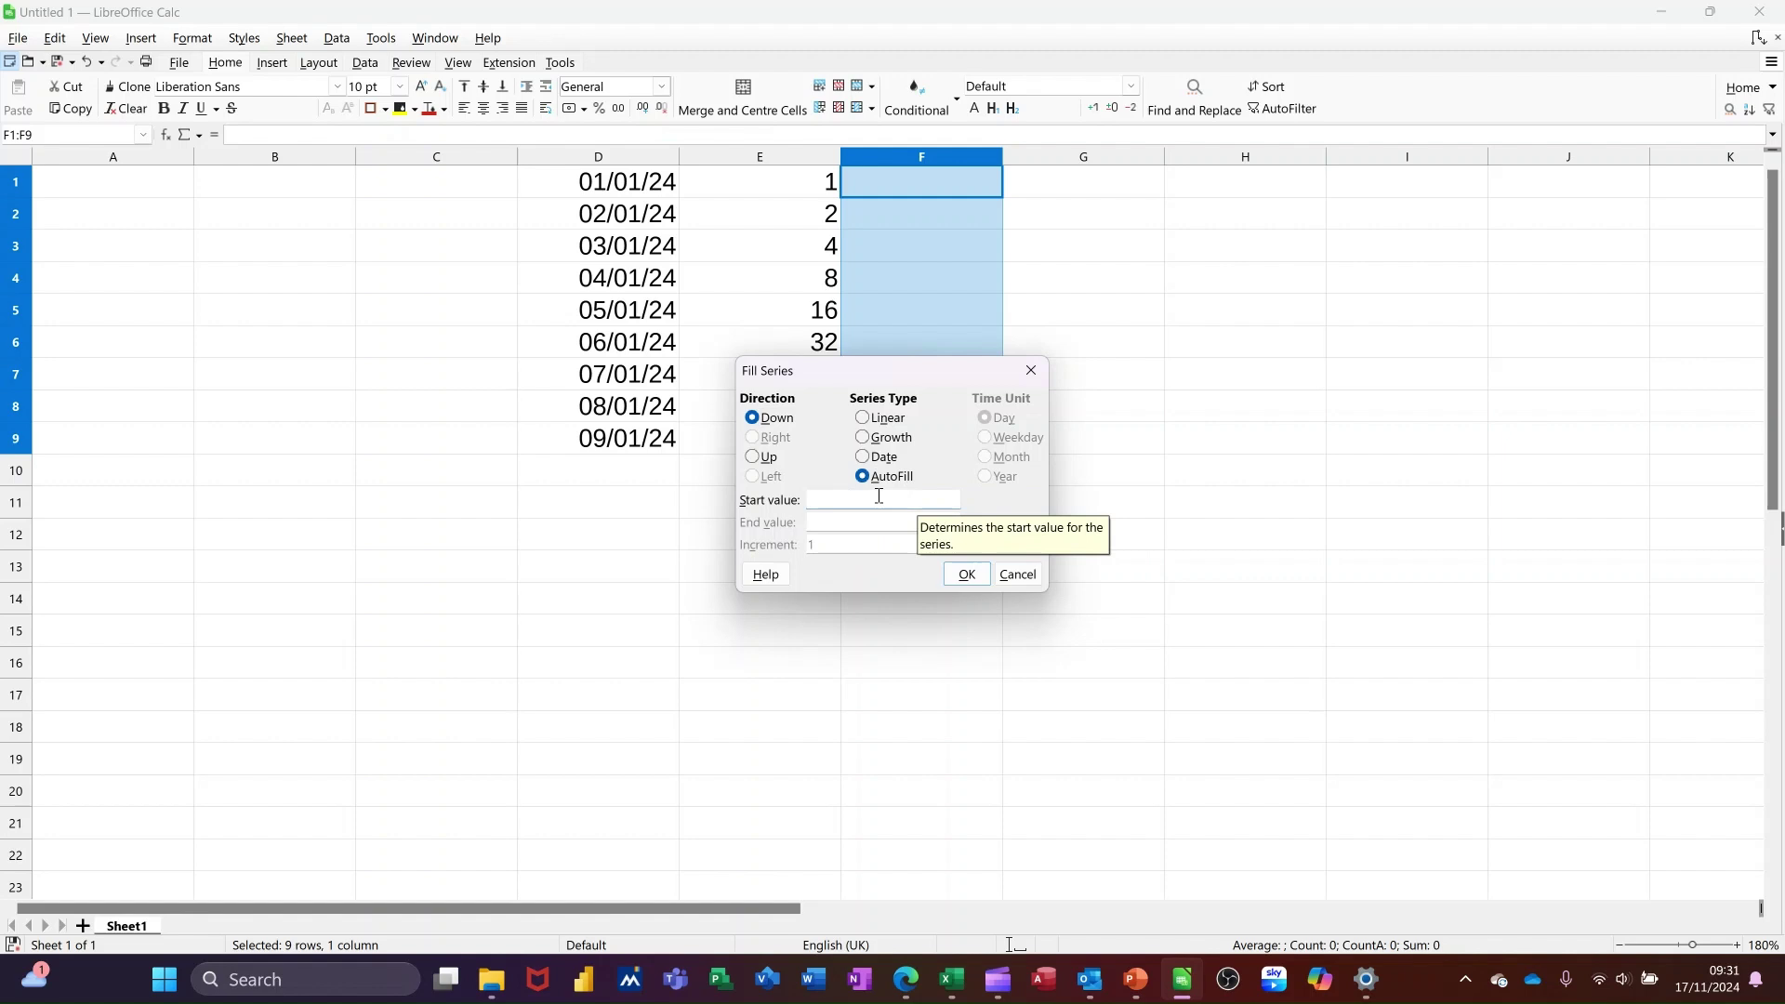
text(1)
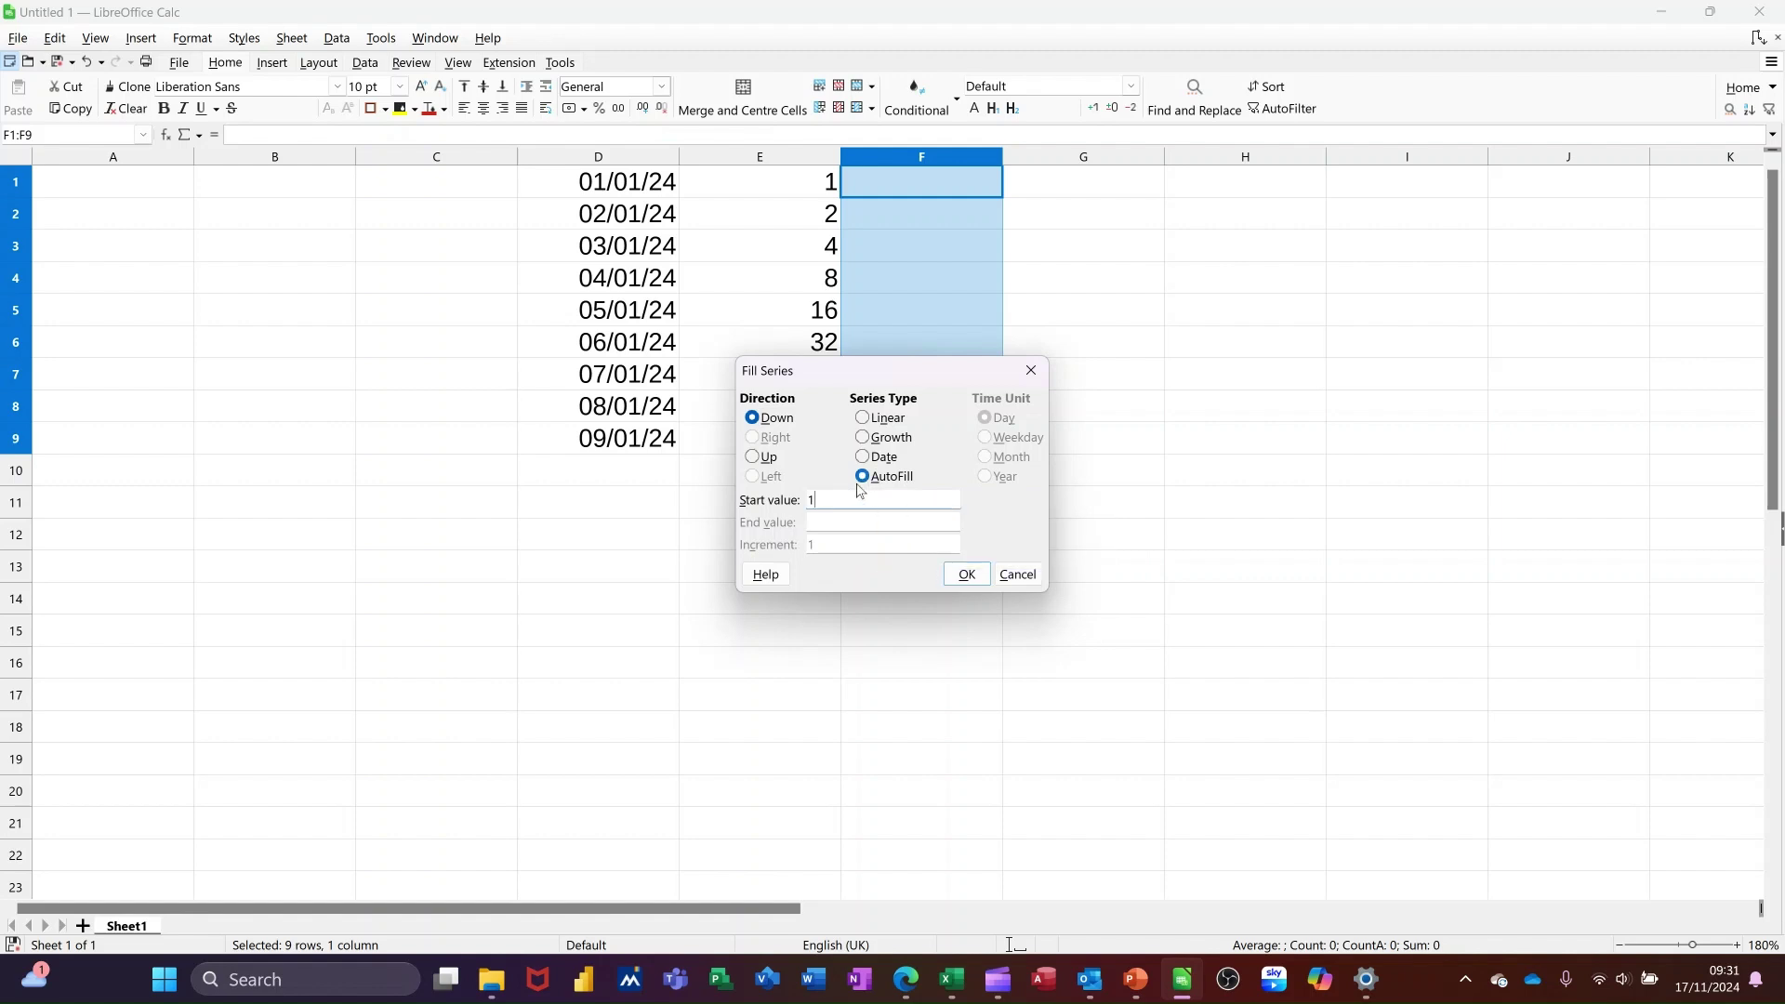
click(967, 574)
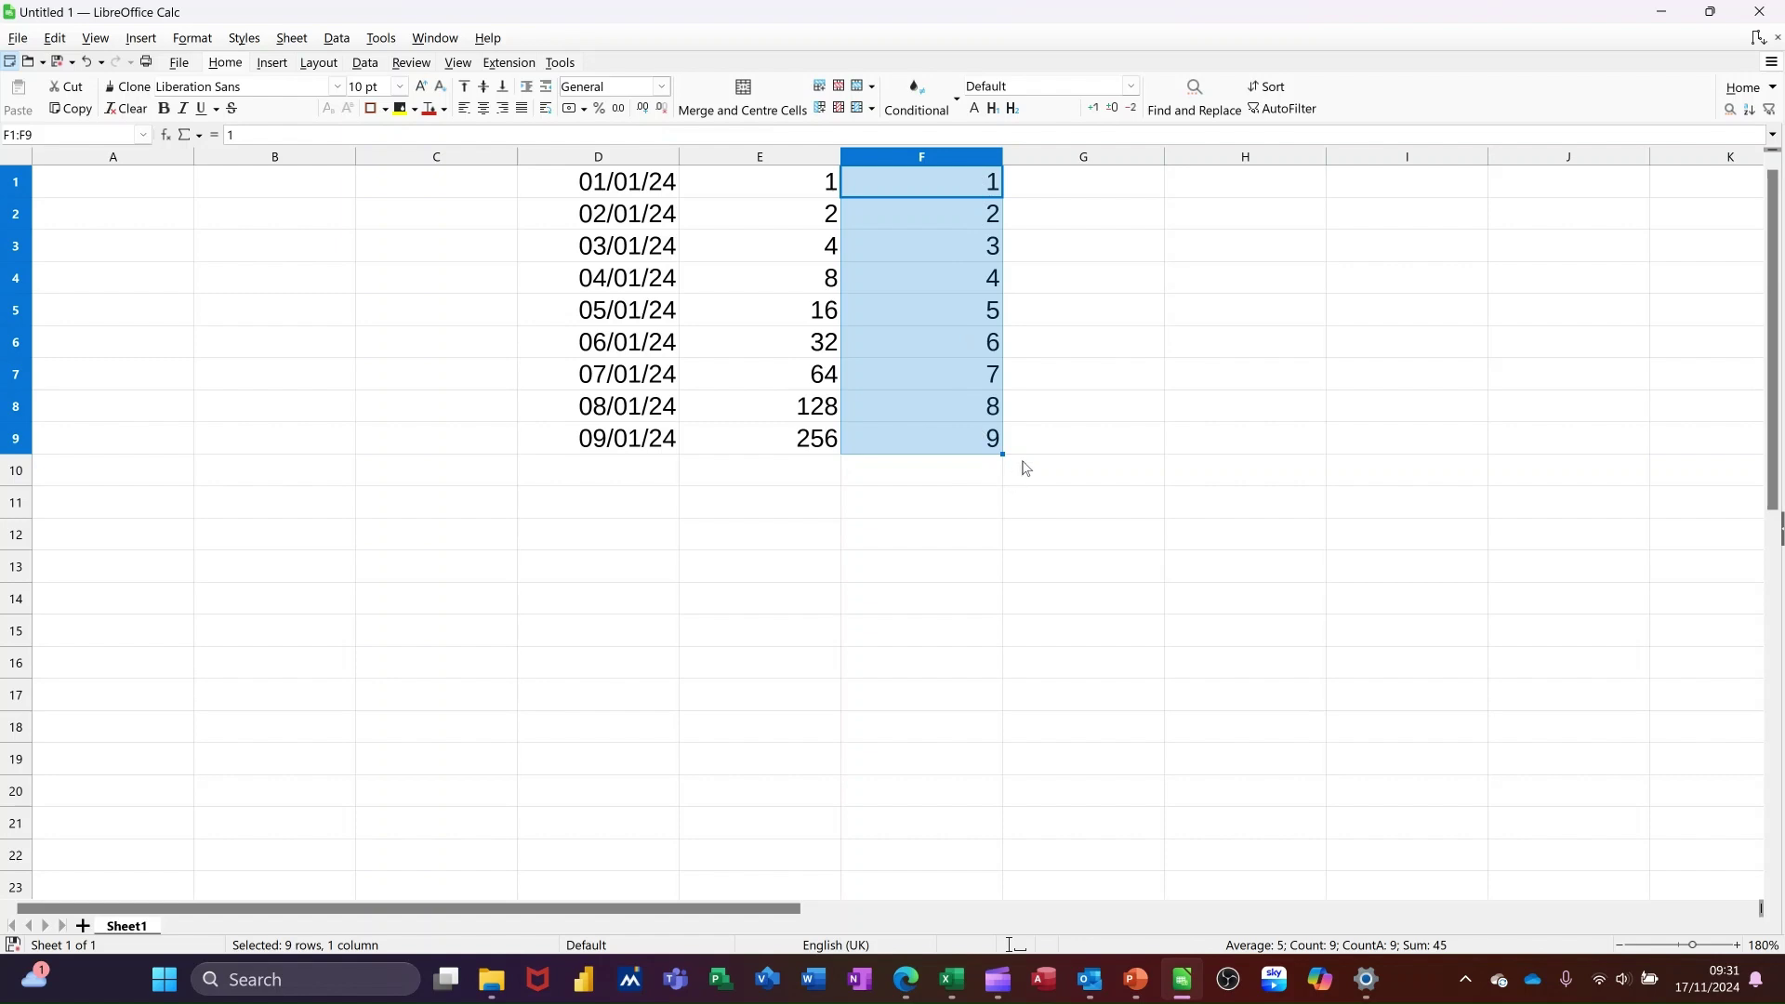
click(1081, 160)
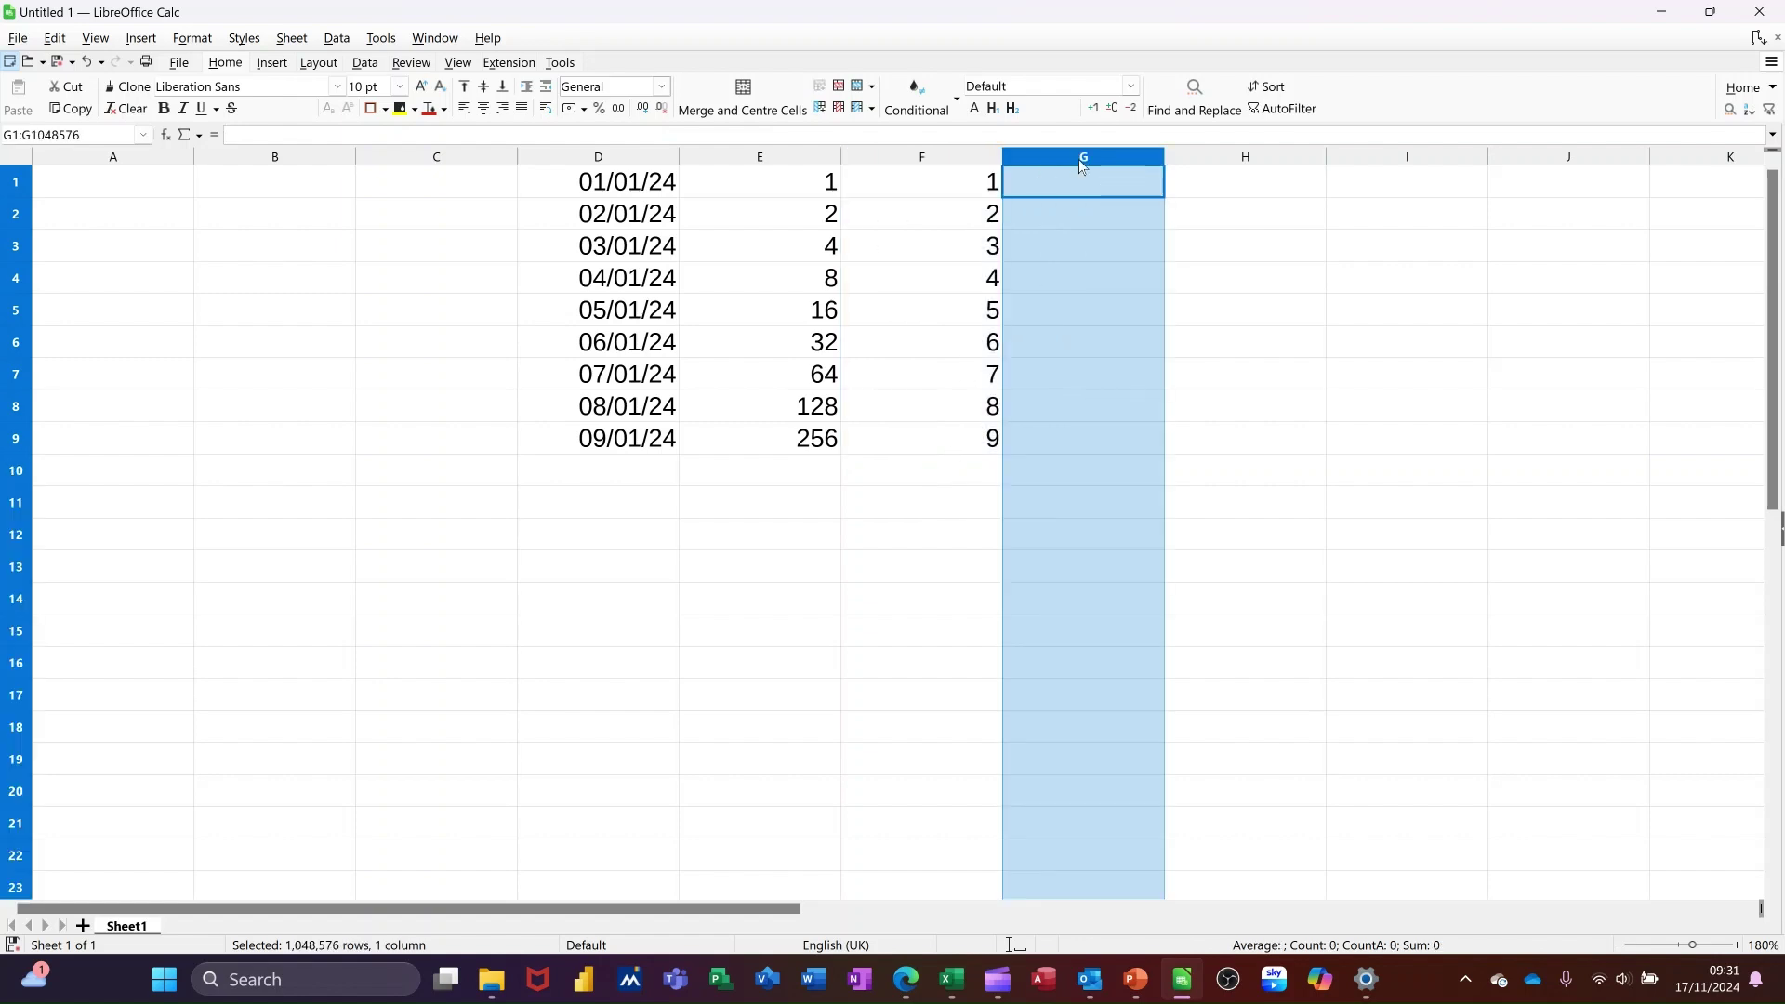
AutoFill all of column G from 1 to row 1048576, then check the bottom and return to the top
click(291, 38)
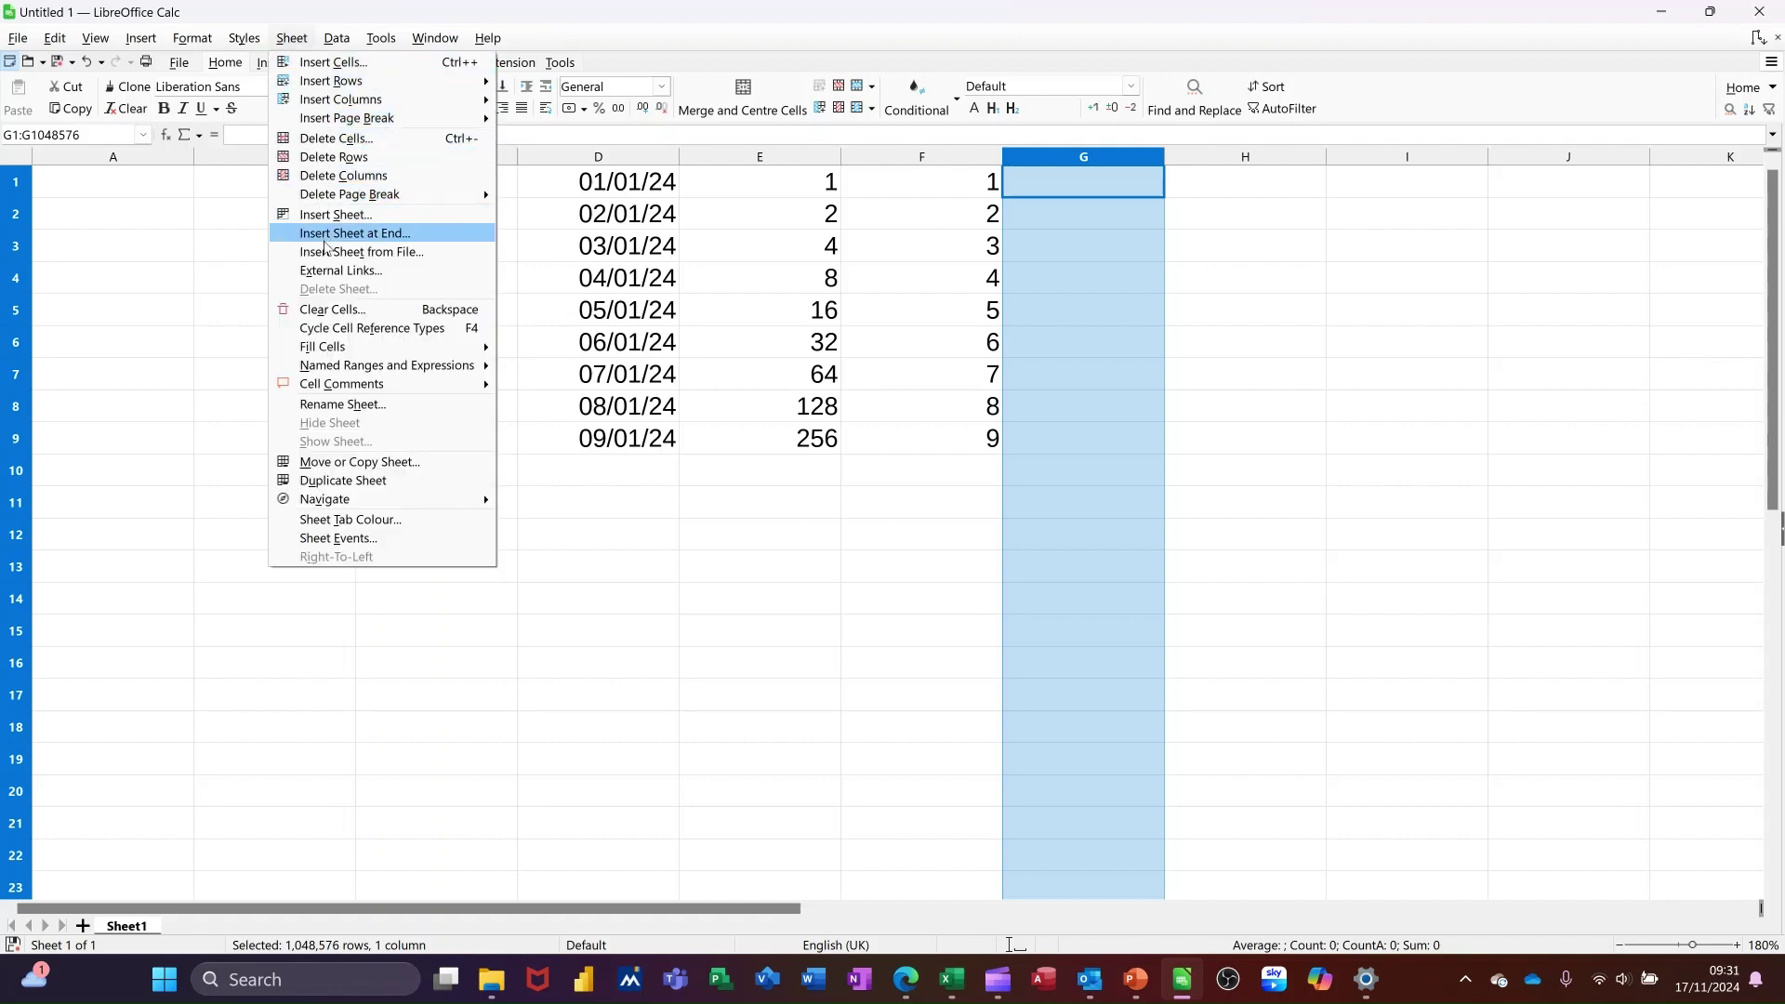
mouse_move(377, 349)
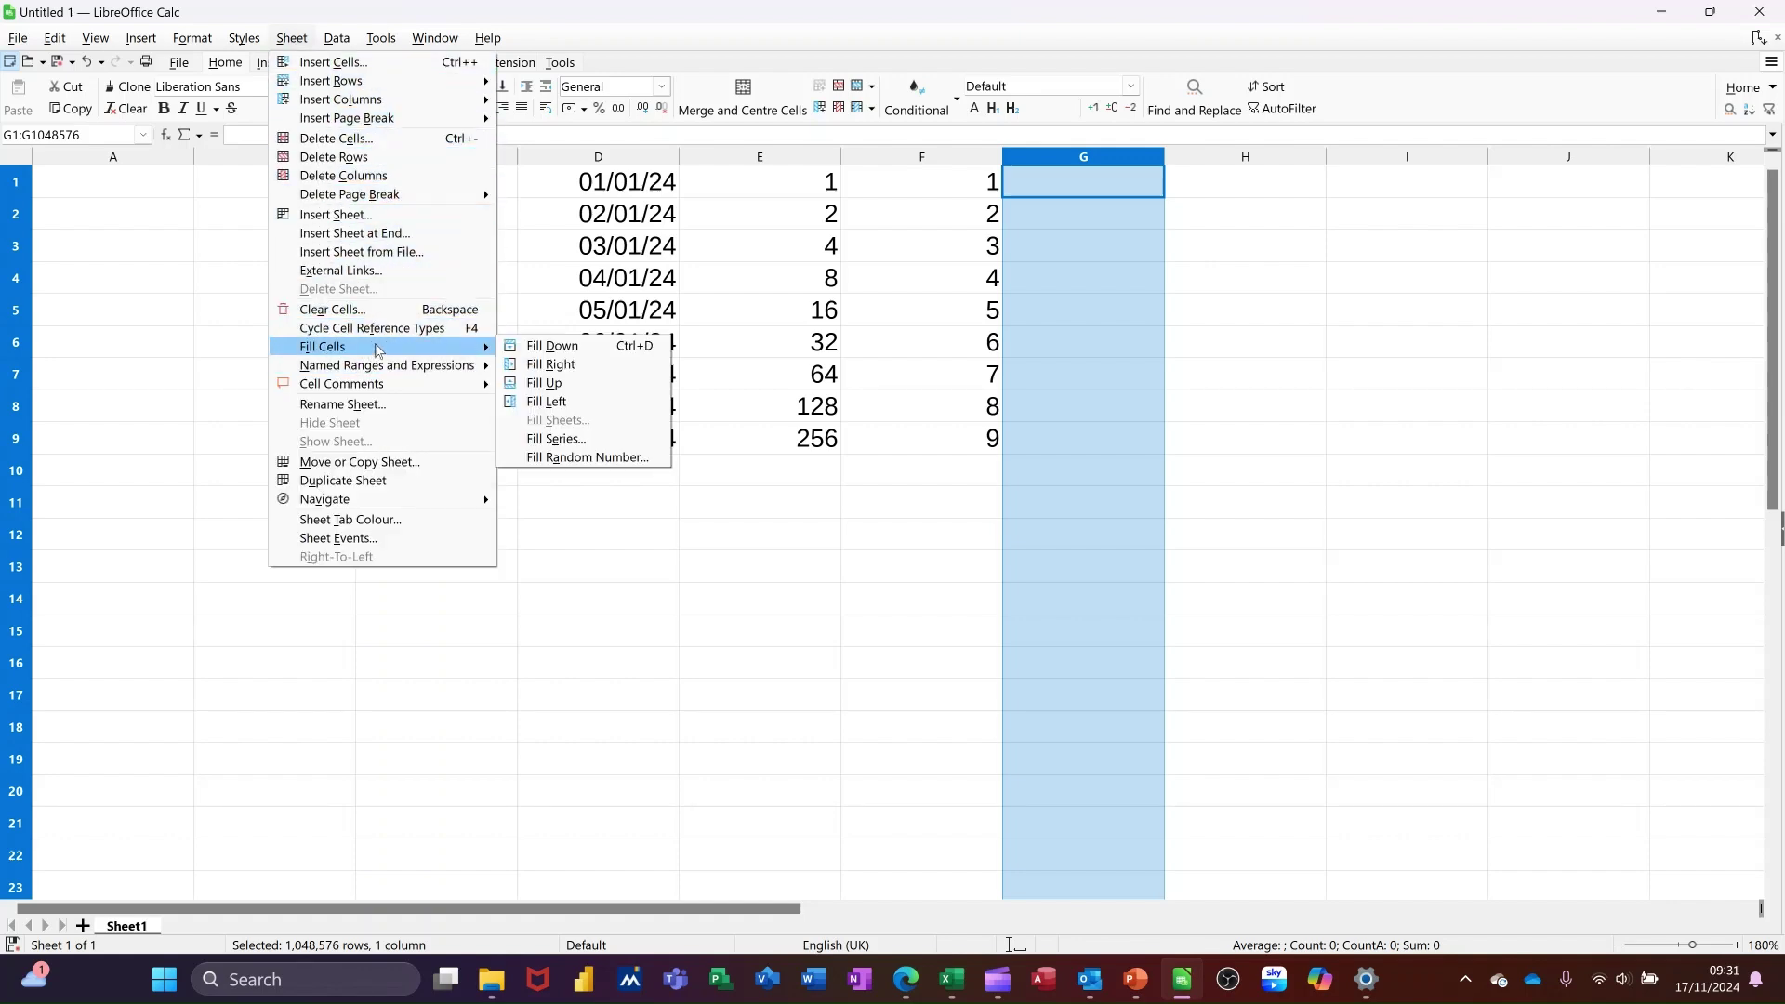
click(555, 438)
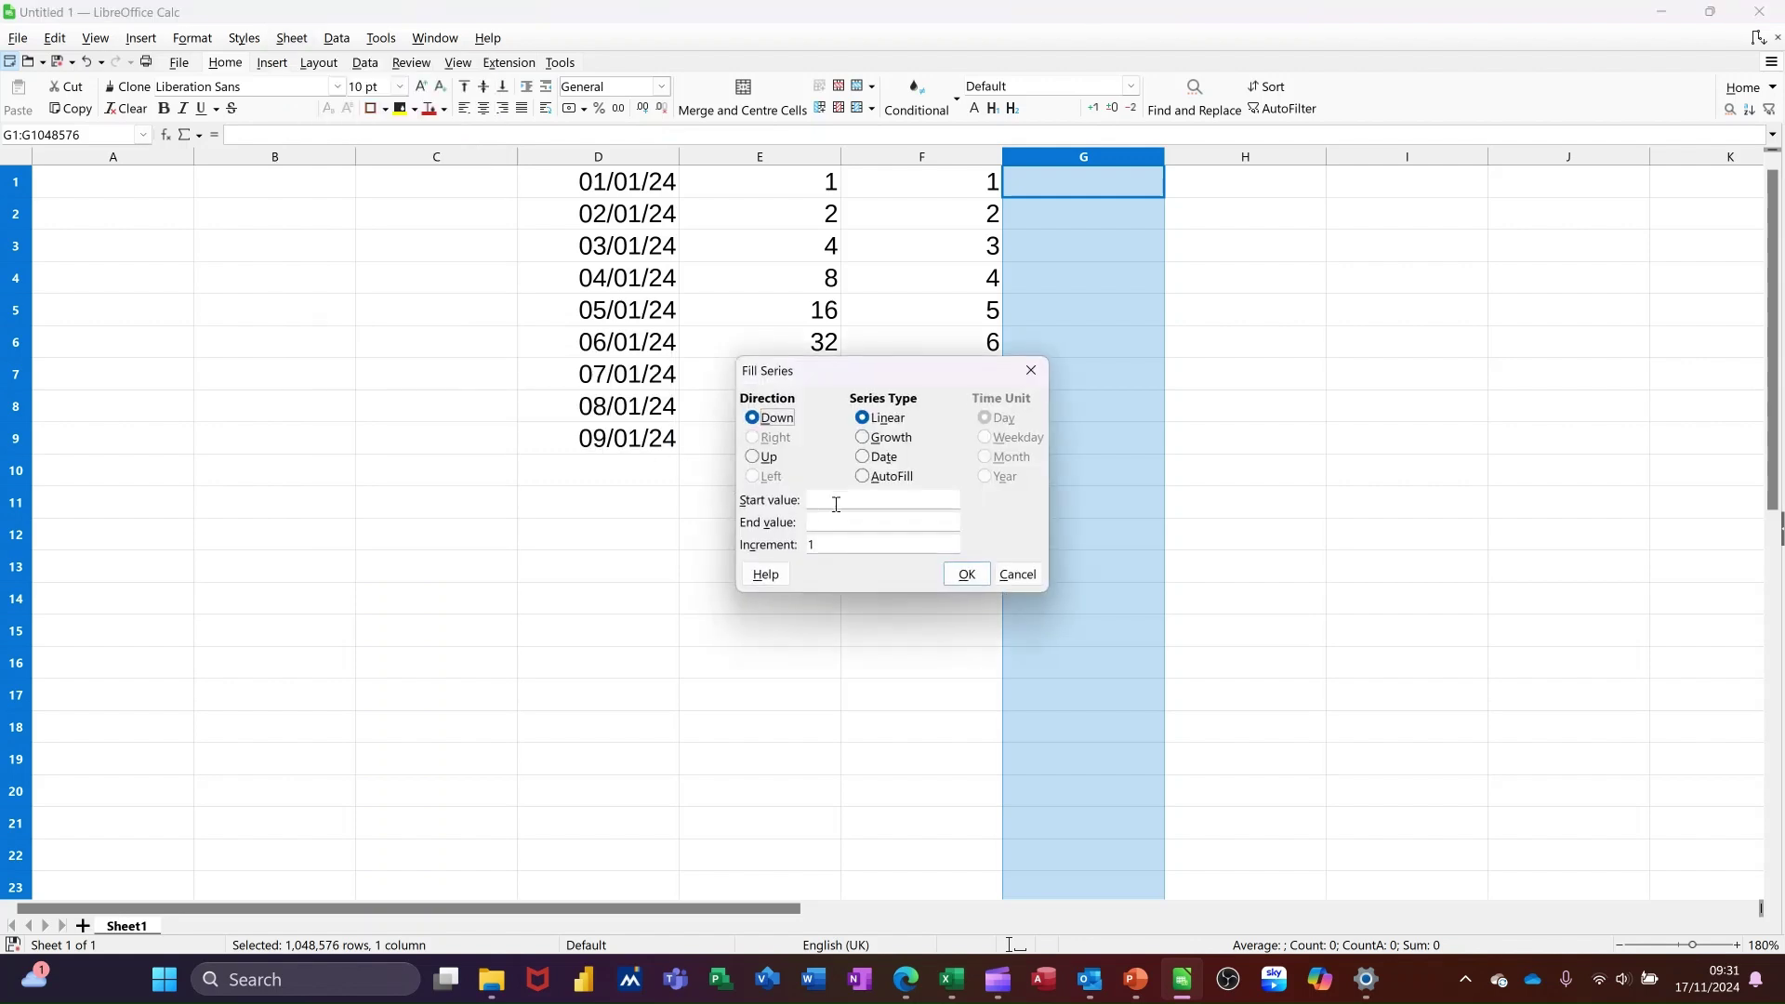
click(837, 502)
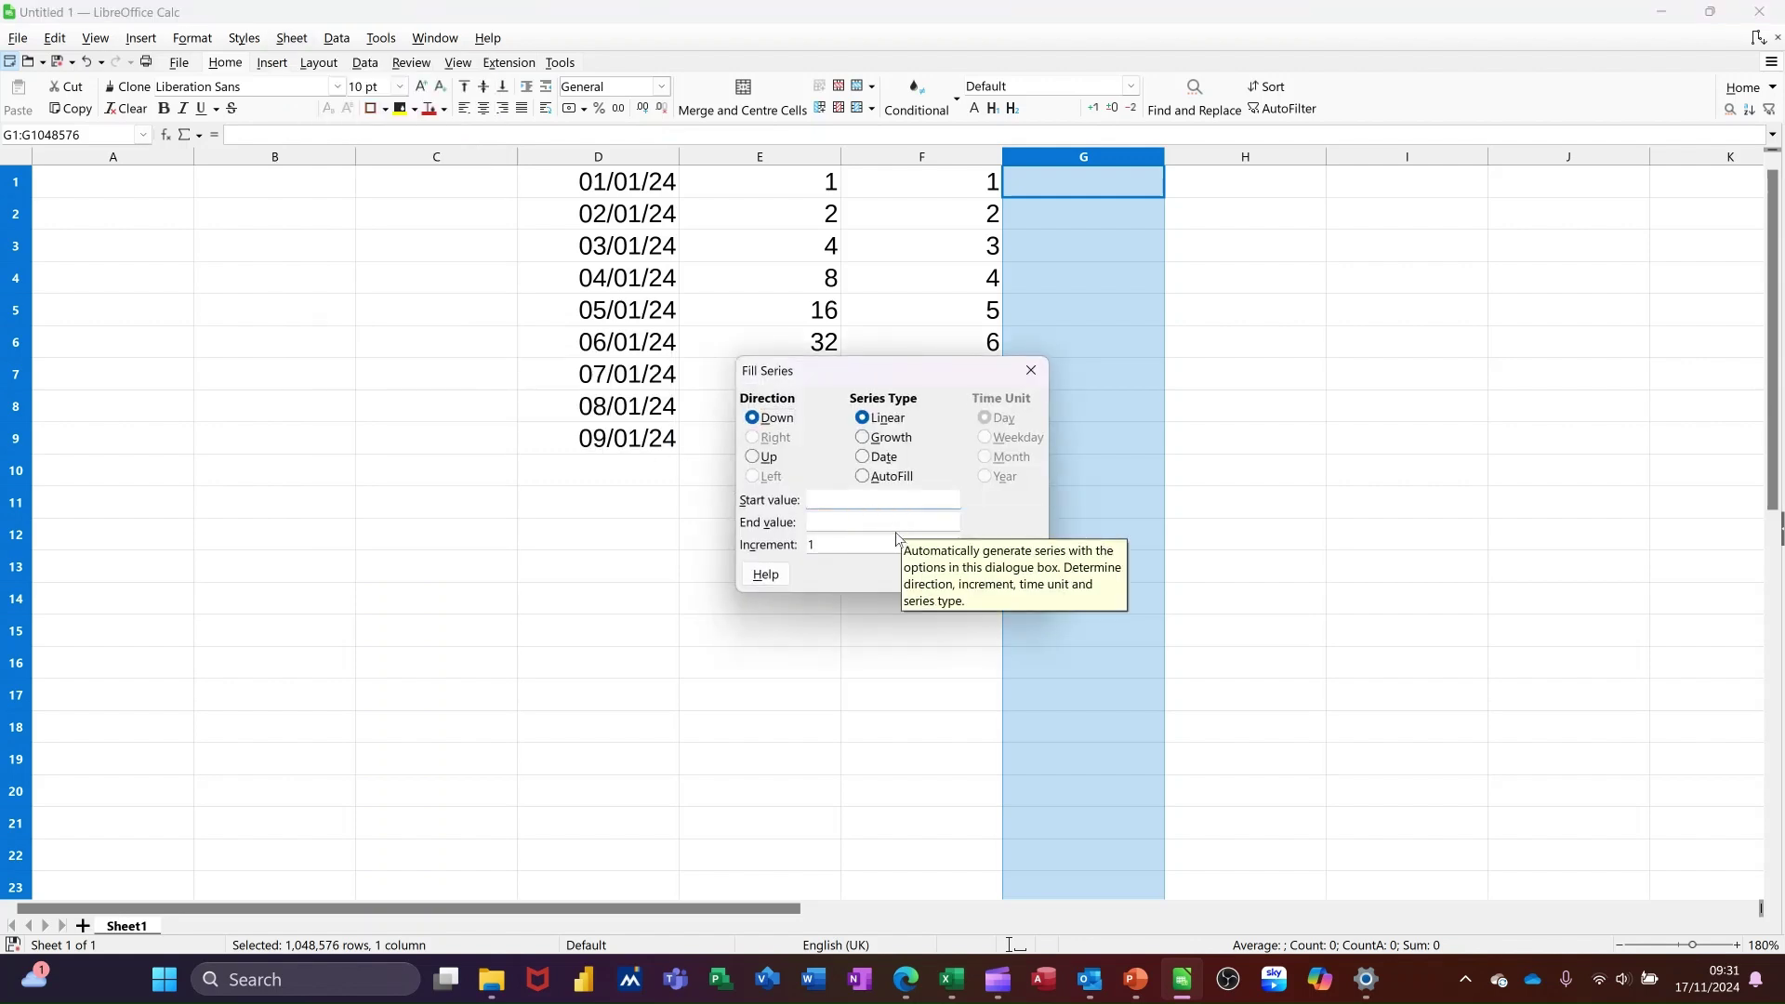
text(1)
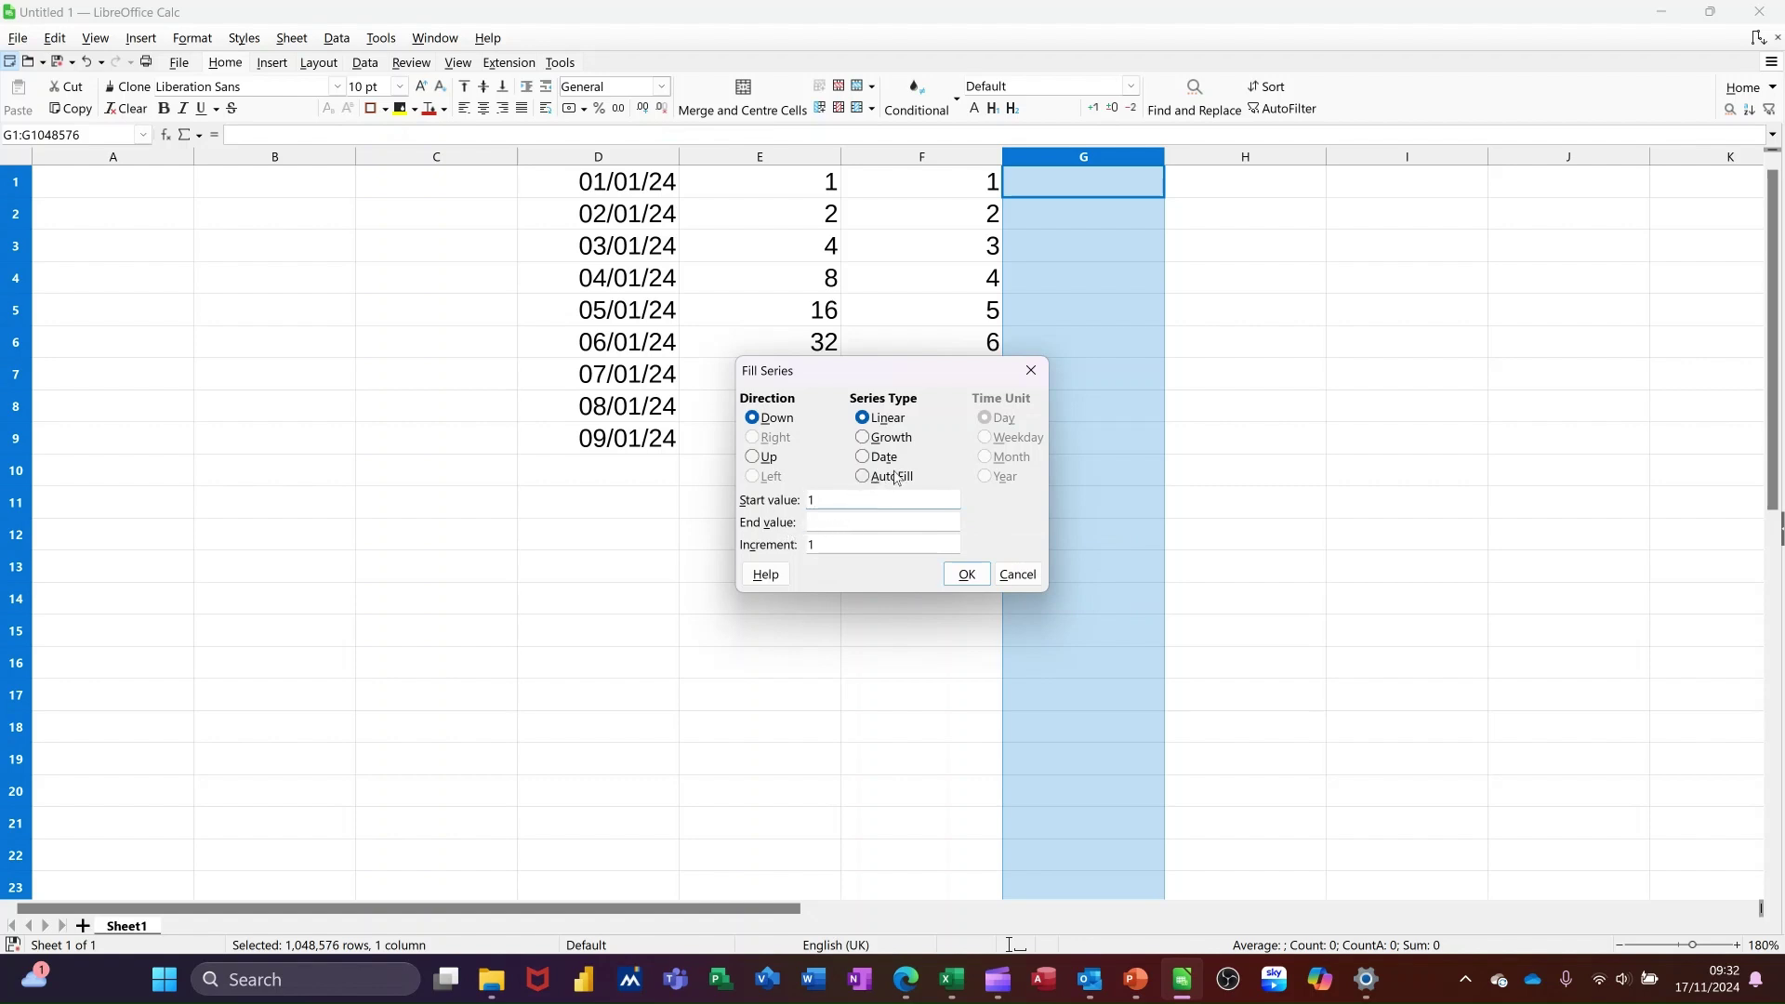
click(863, 476)
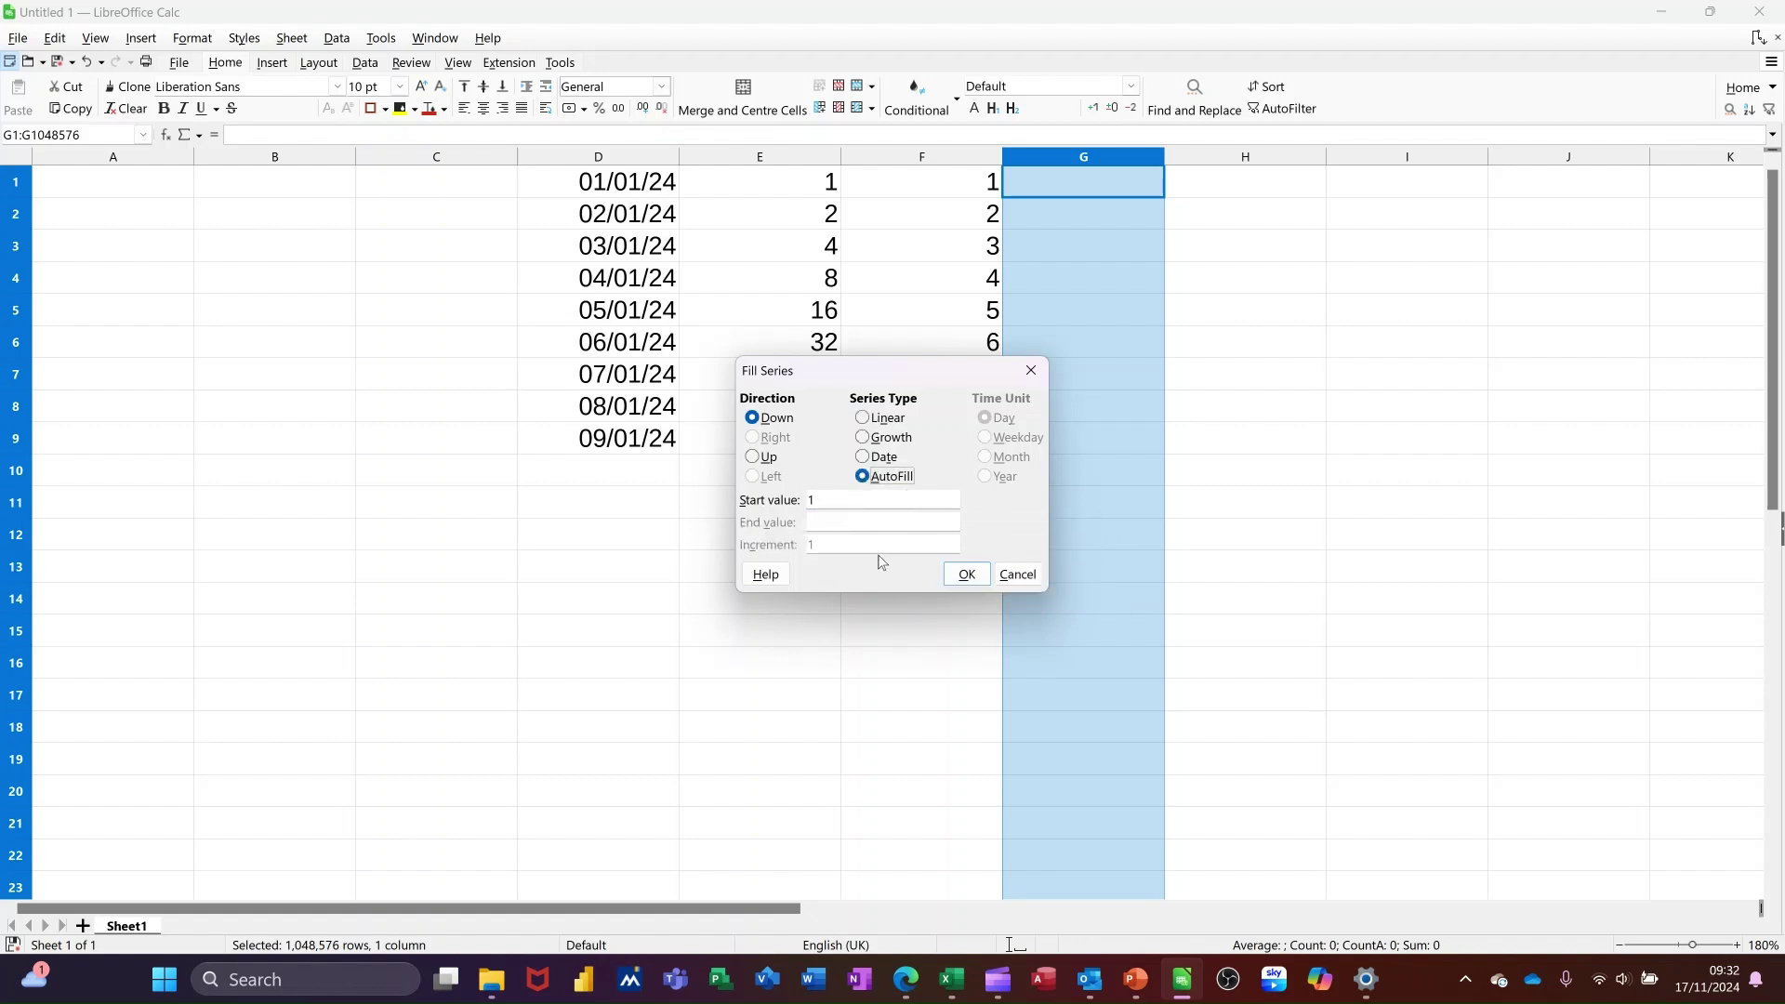
click(963, 573)
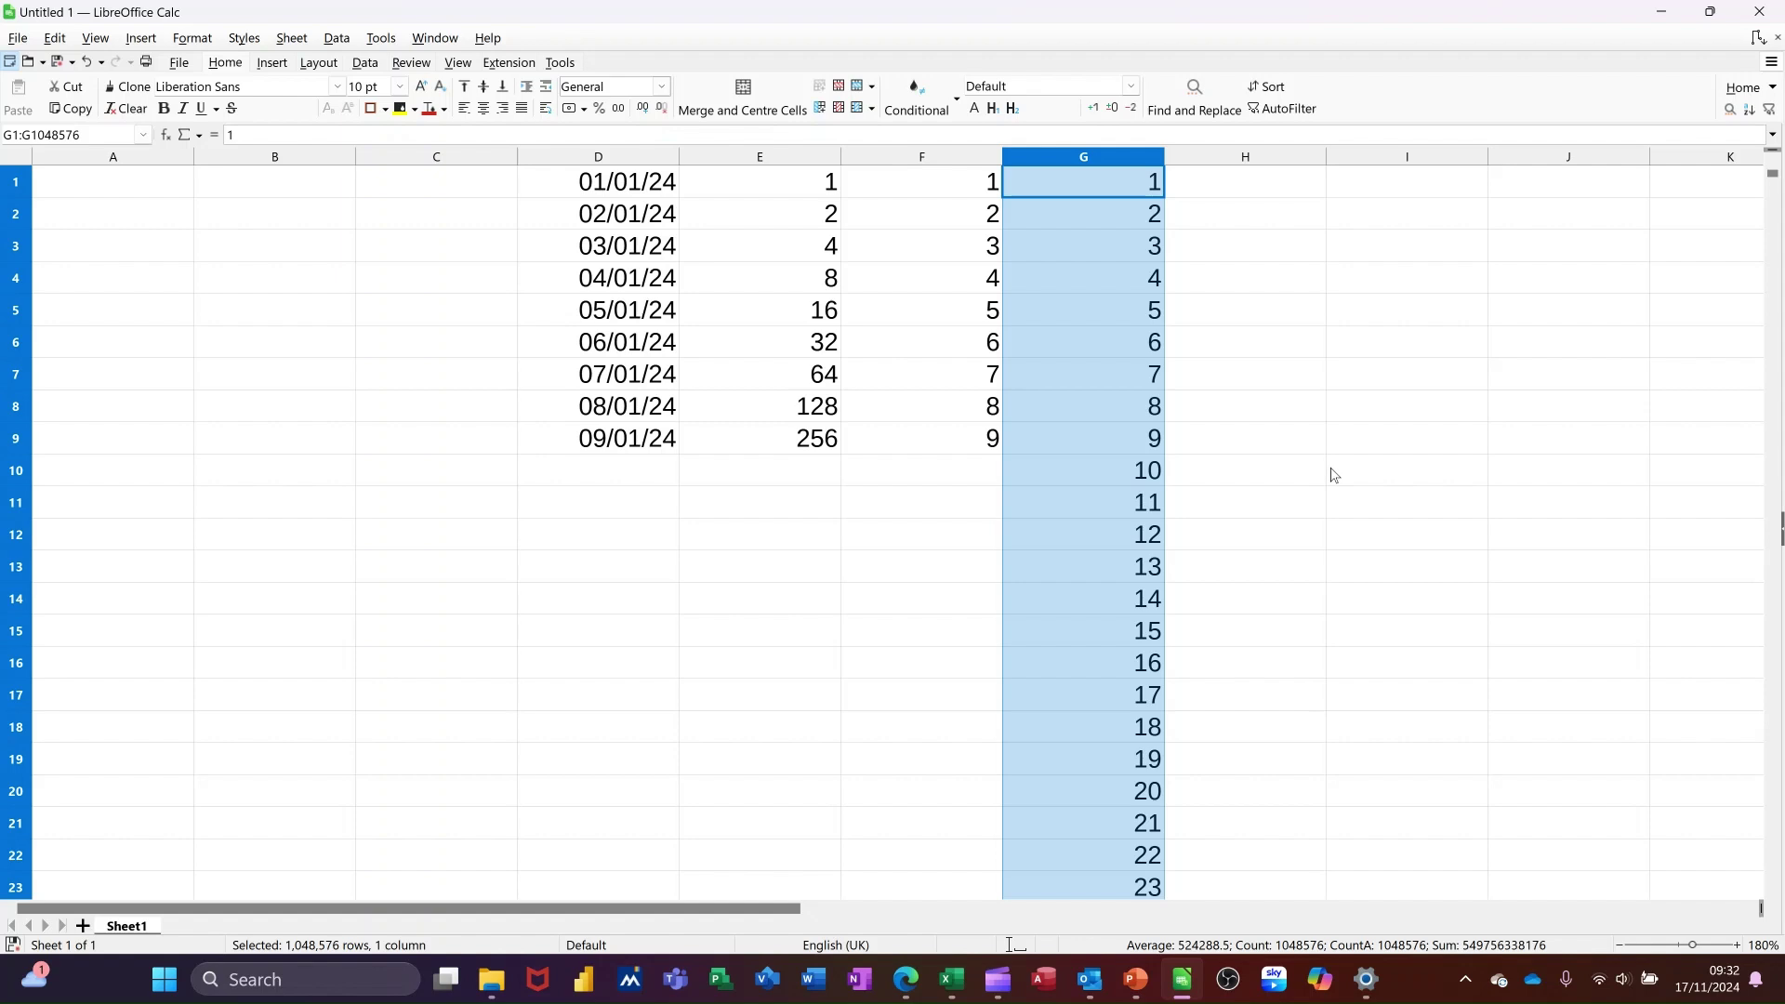
key(ctrl+Down)
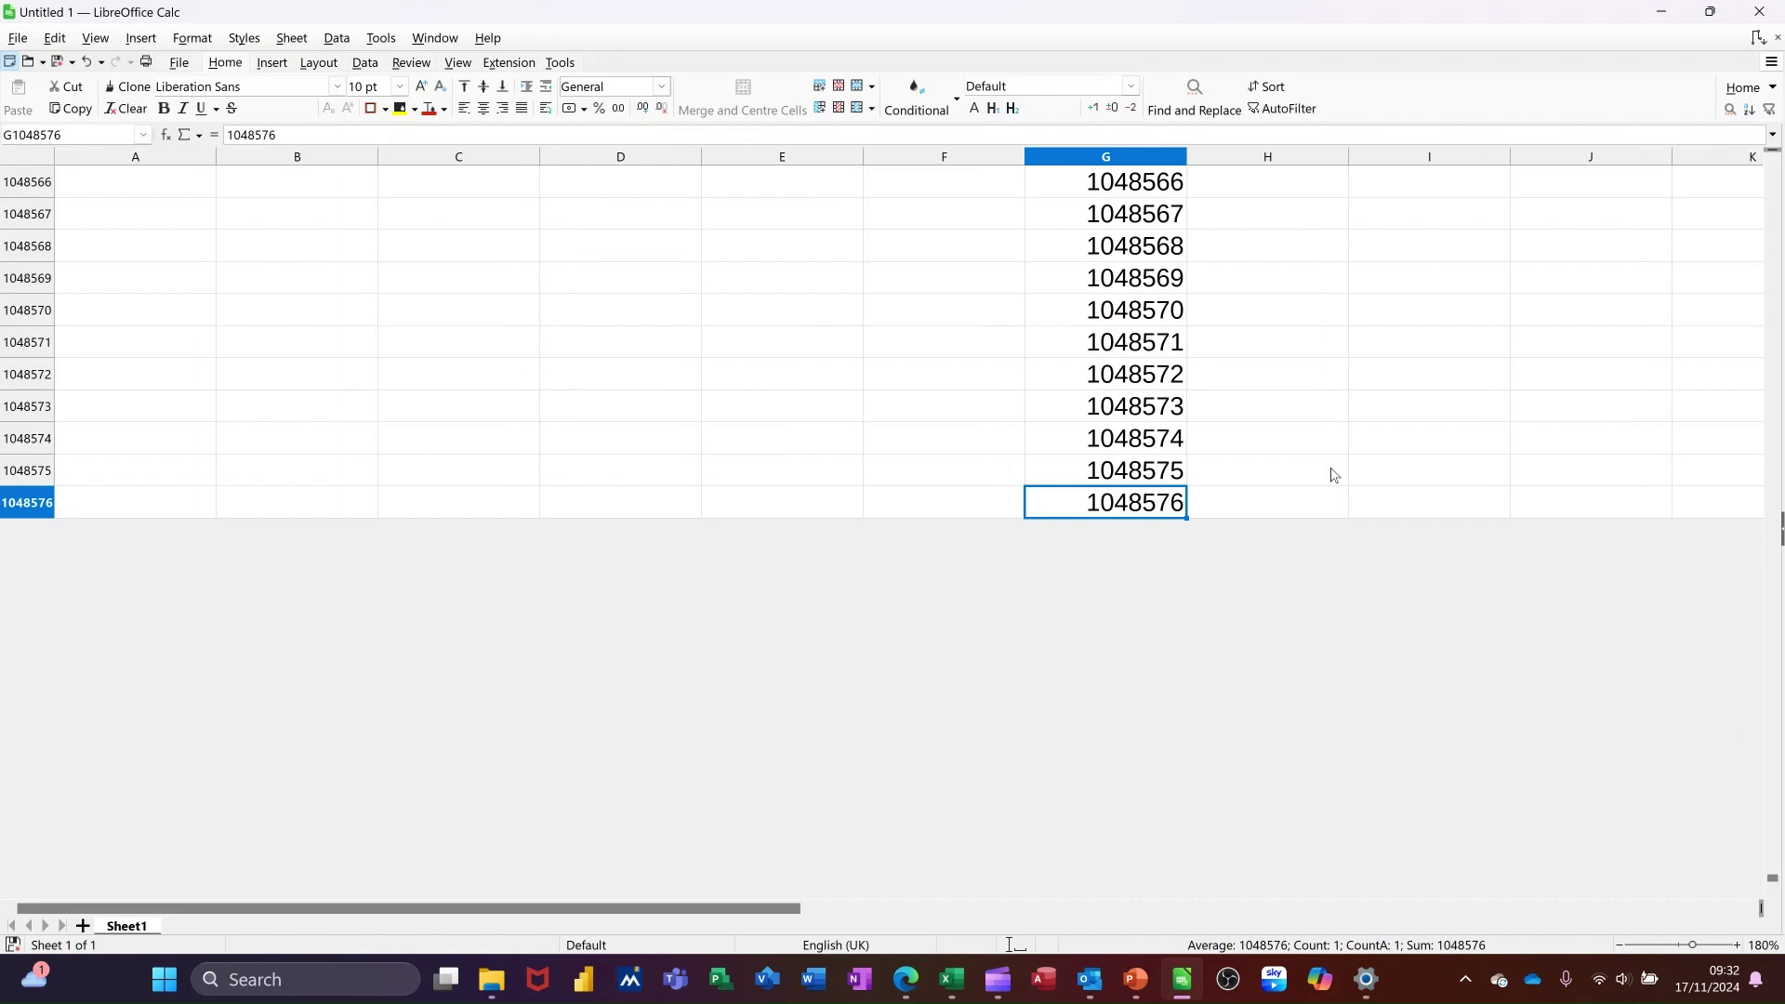
key(ctrl+Home)
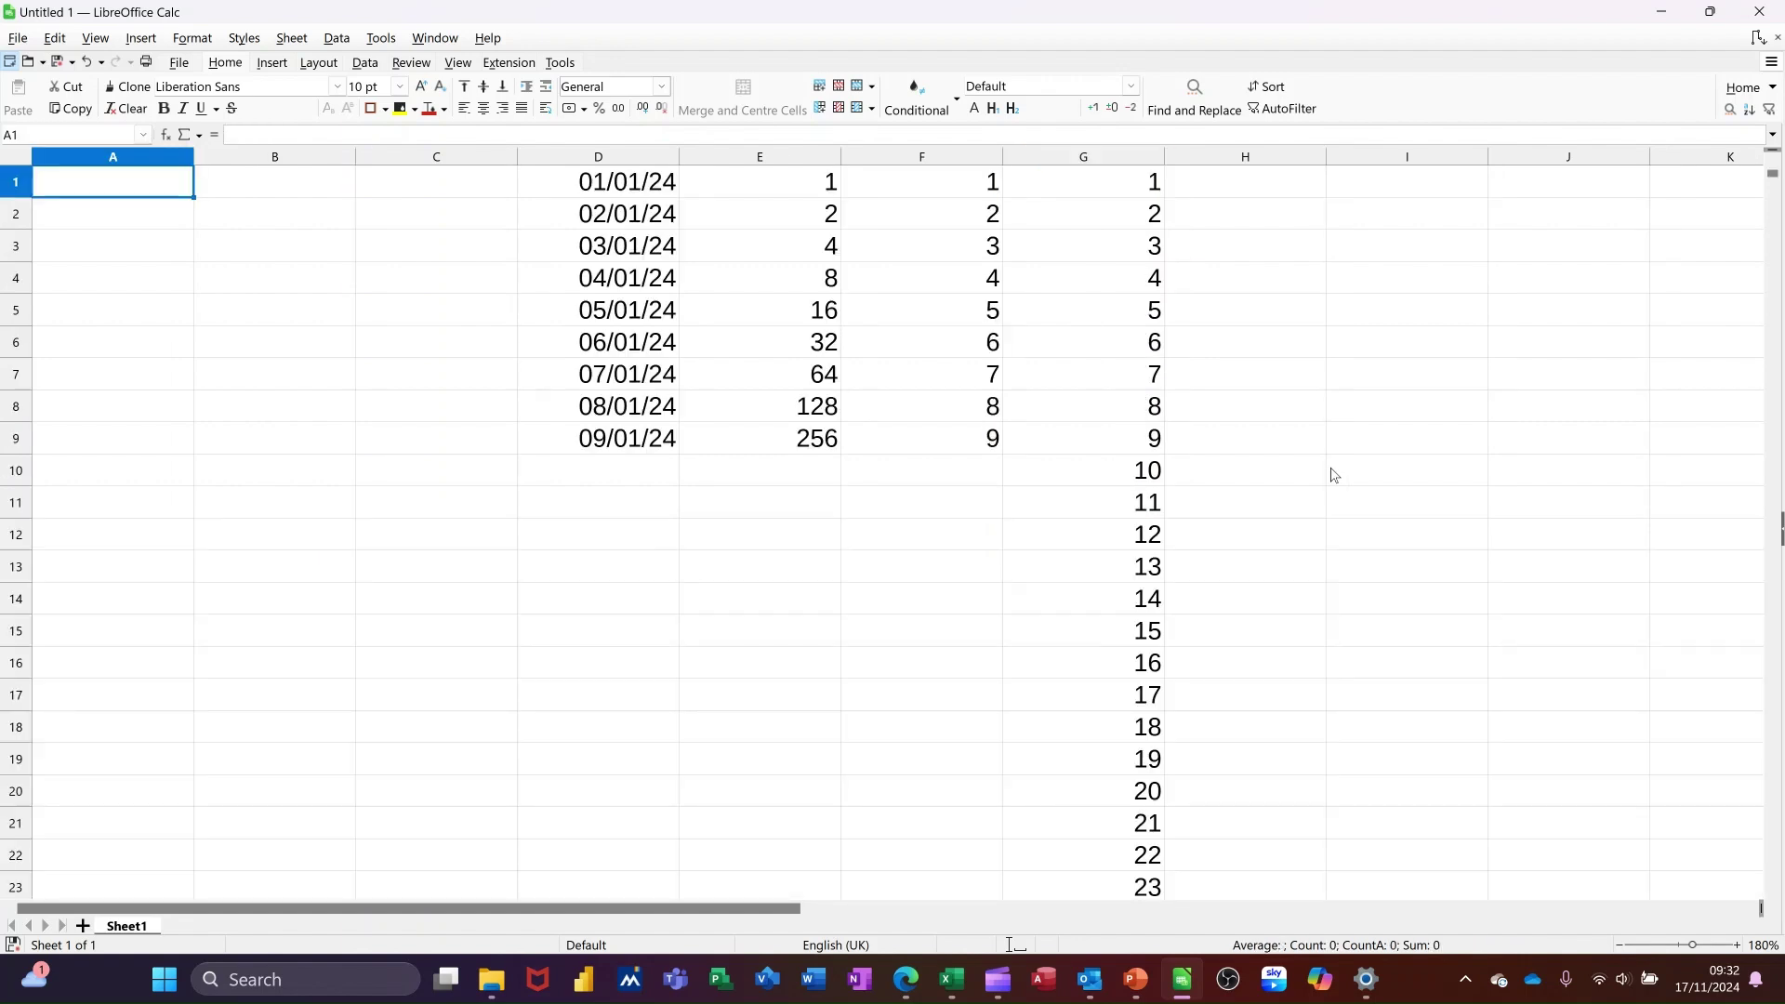
Clear all values from column G, leaving it empty
click(1081, 160)
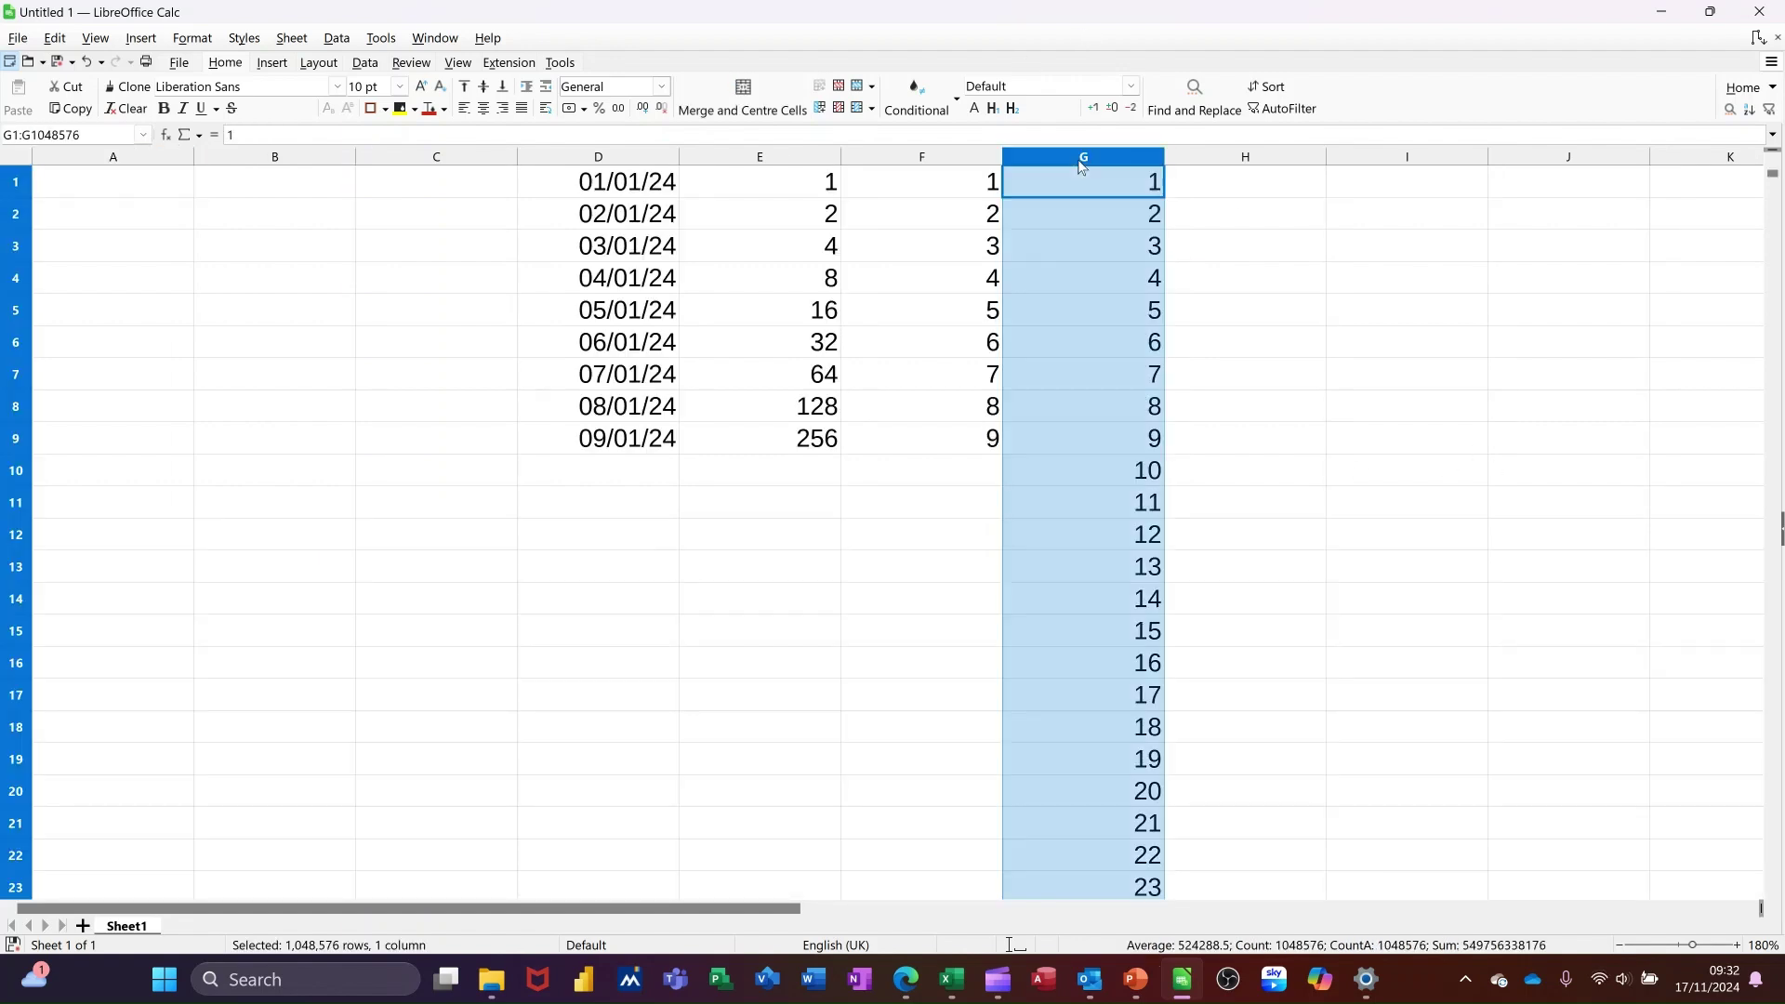
key(Delete)
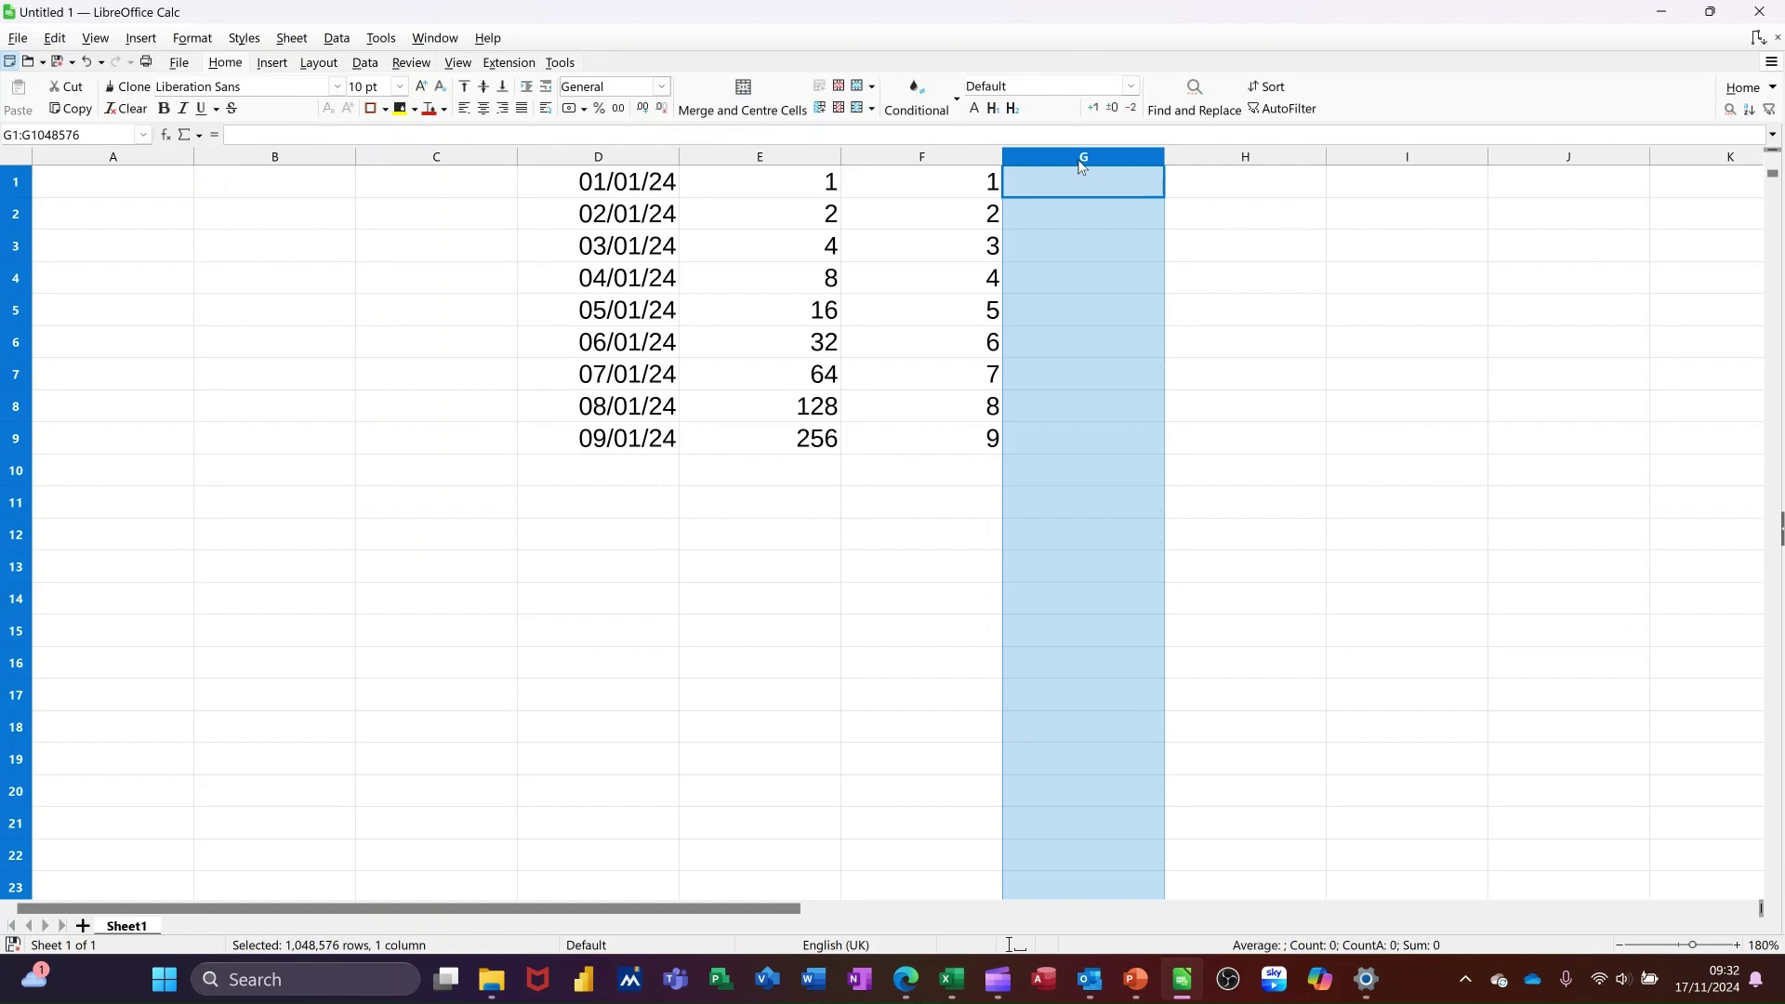
click(1092, 249)
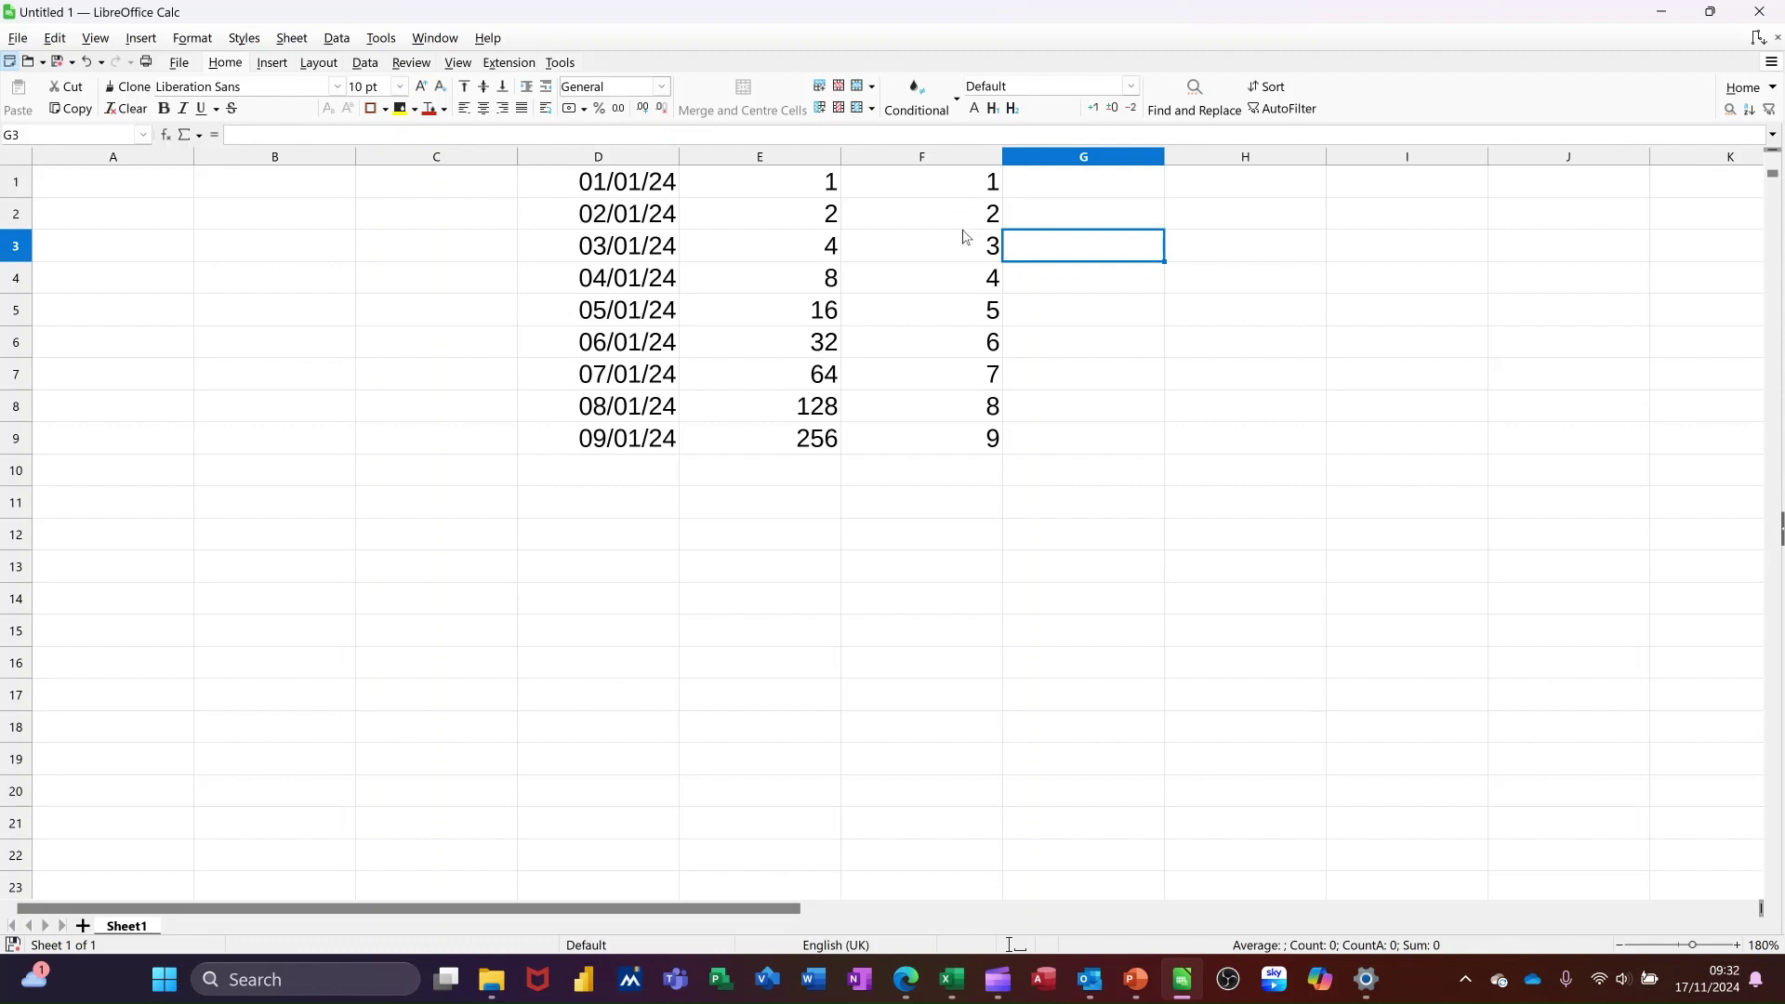
Autofill column F's count from F9 down to 17 in F17
click(962, 448)
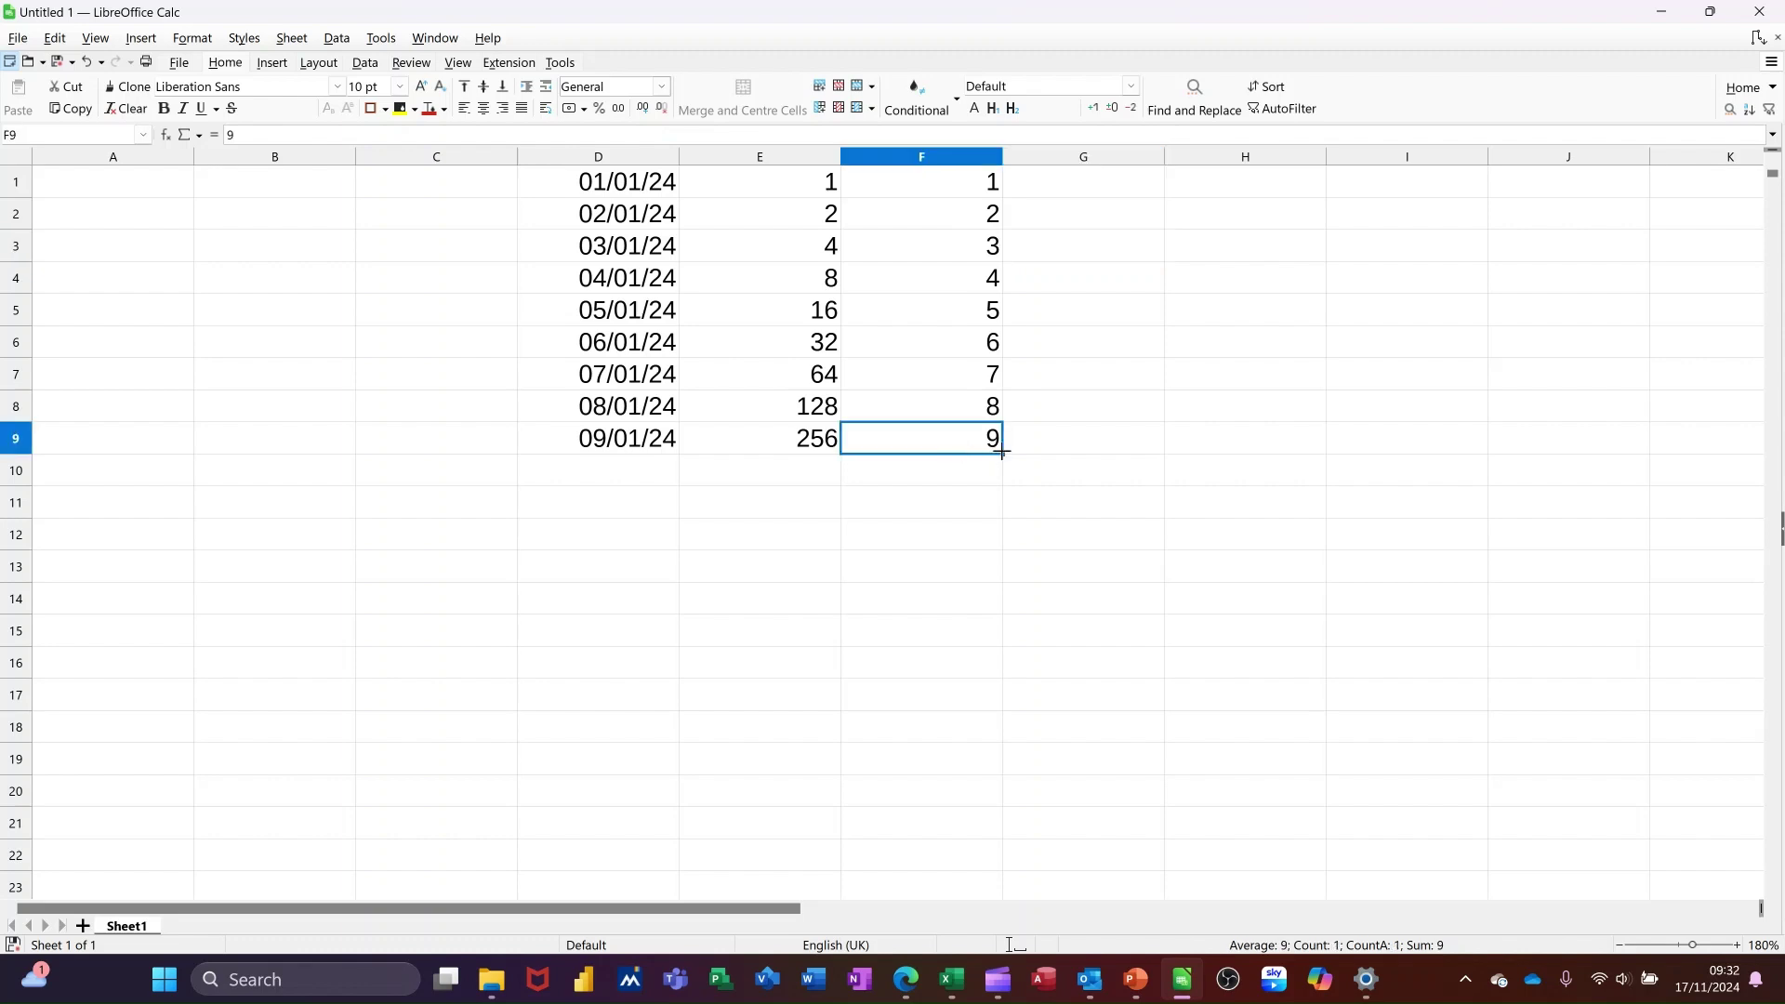
drag(1003, 454, 1002, 712)
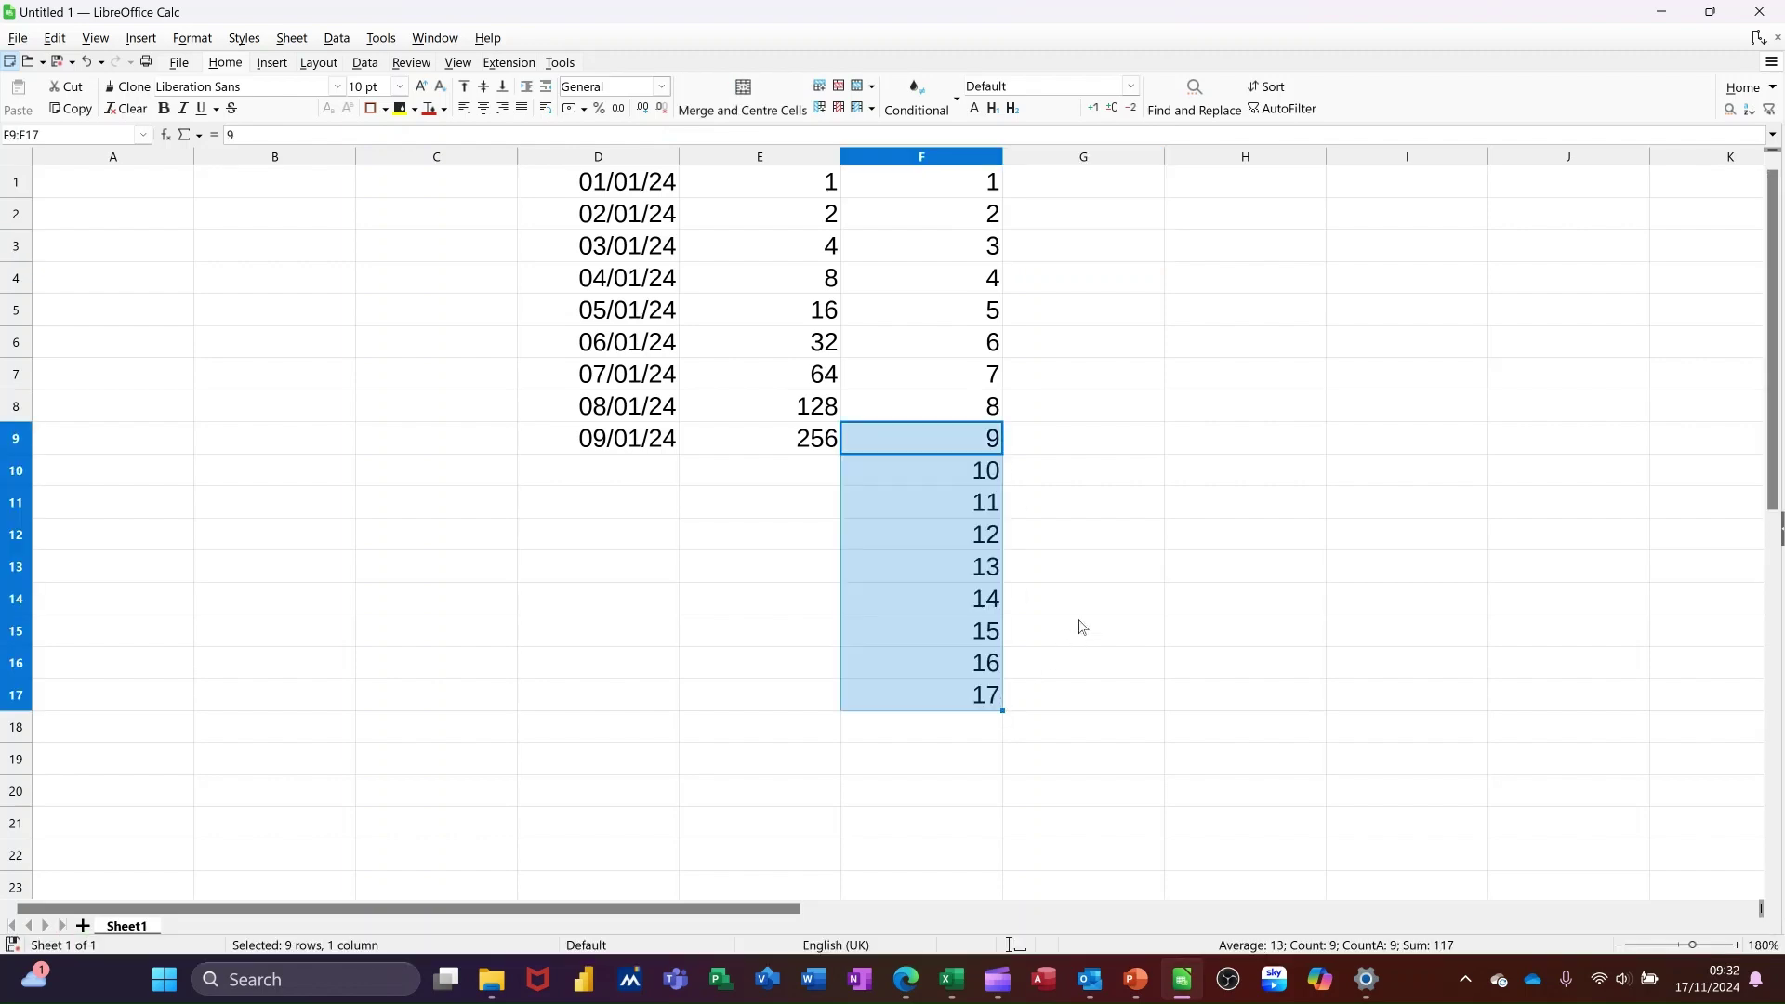
click(869, 302)
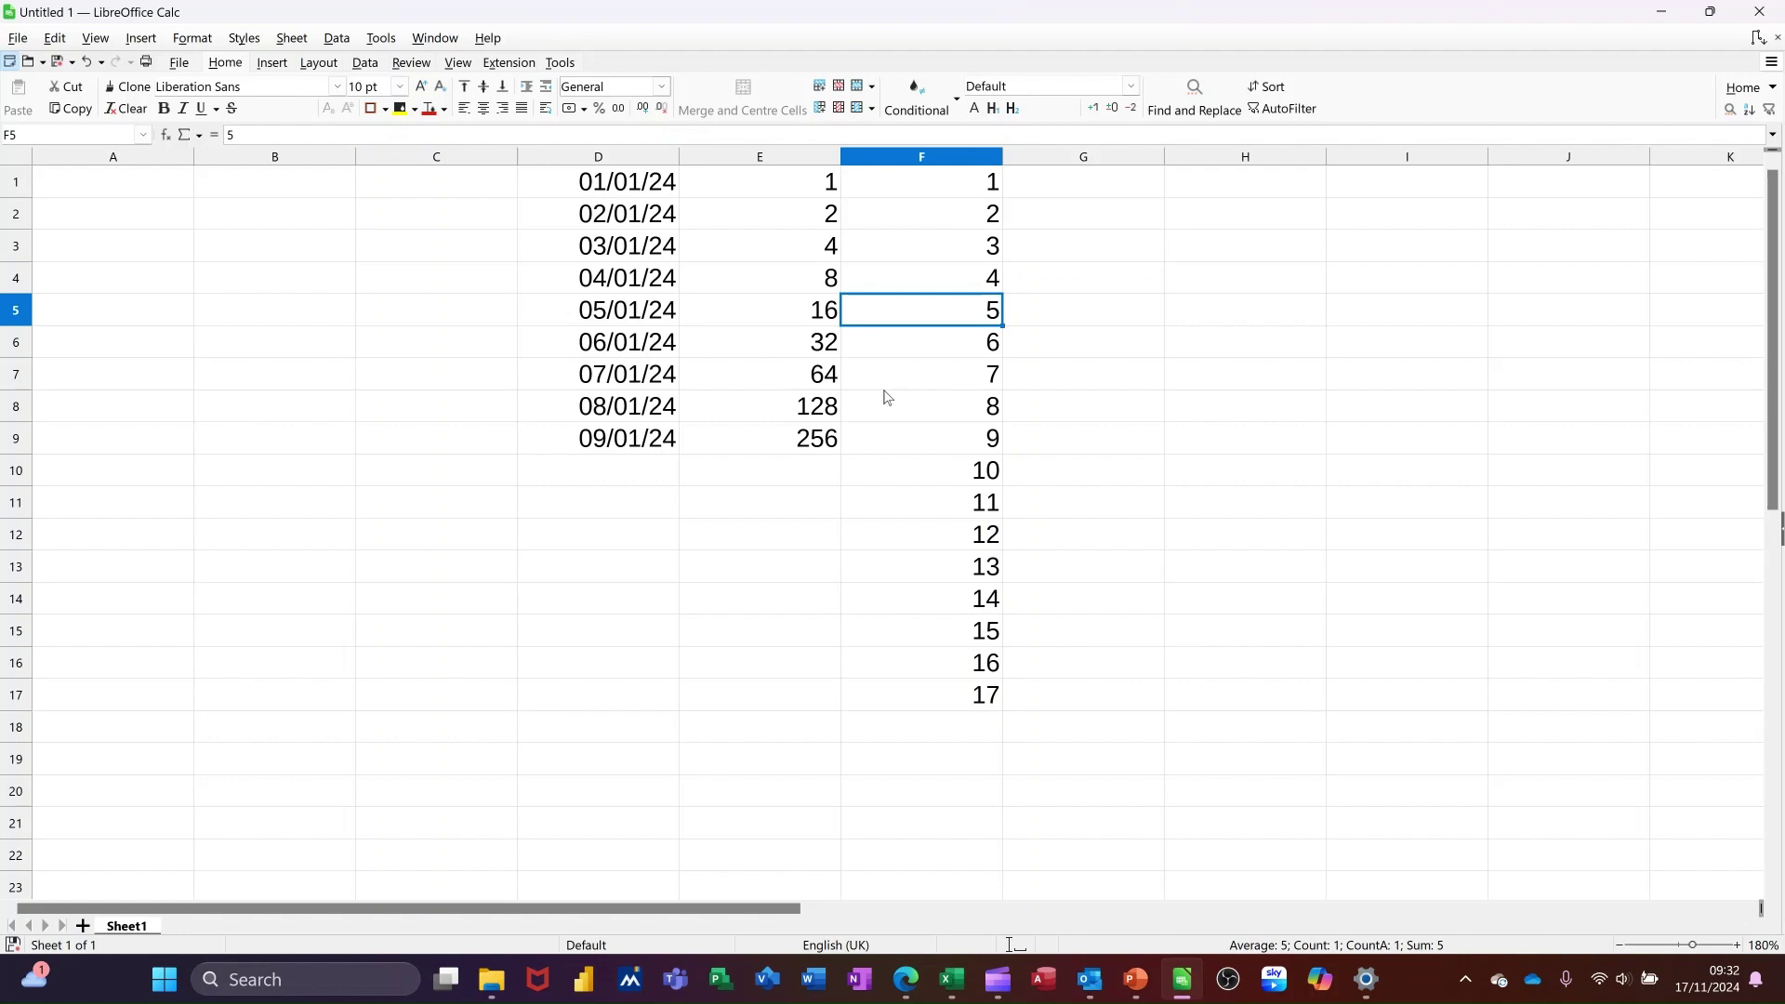